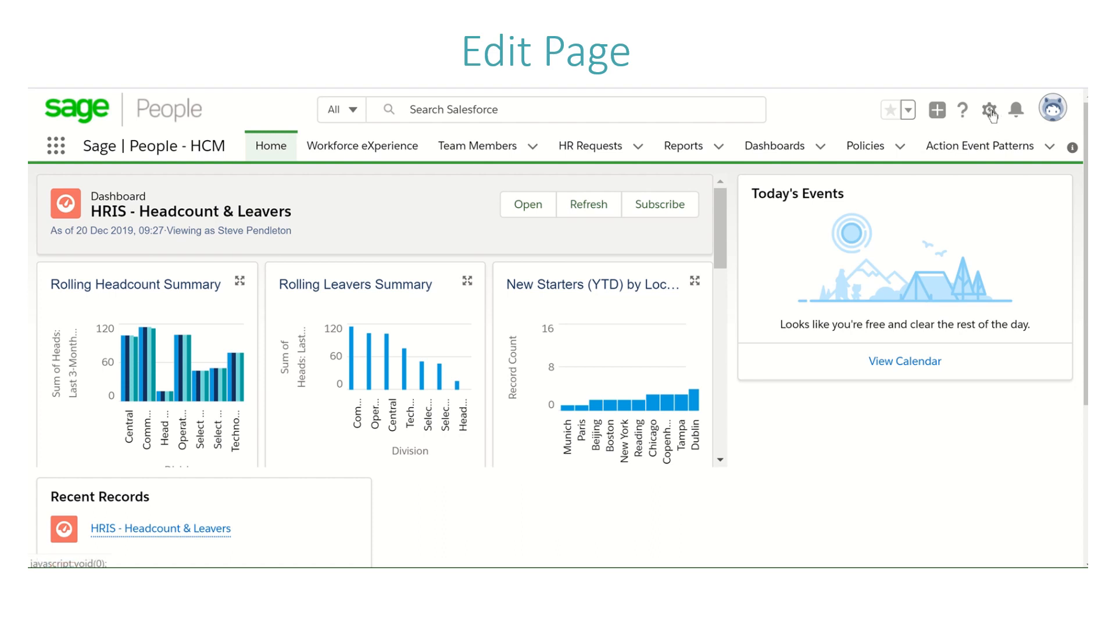
Step: Open the home page for editing and set its dashboard component to Workforce Insight (Company Dashboards)
left_click(989, 116)
left_click(930, 243)
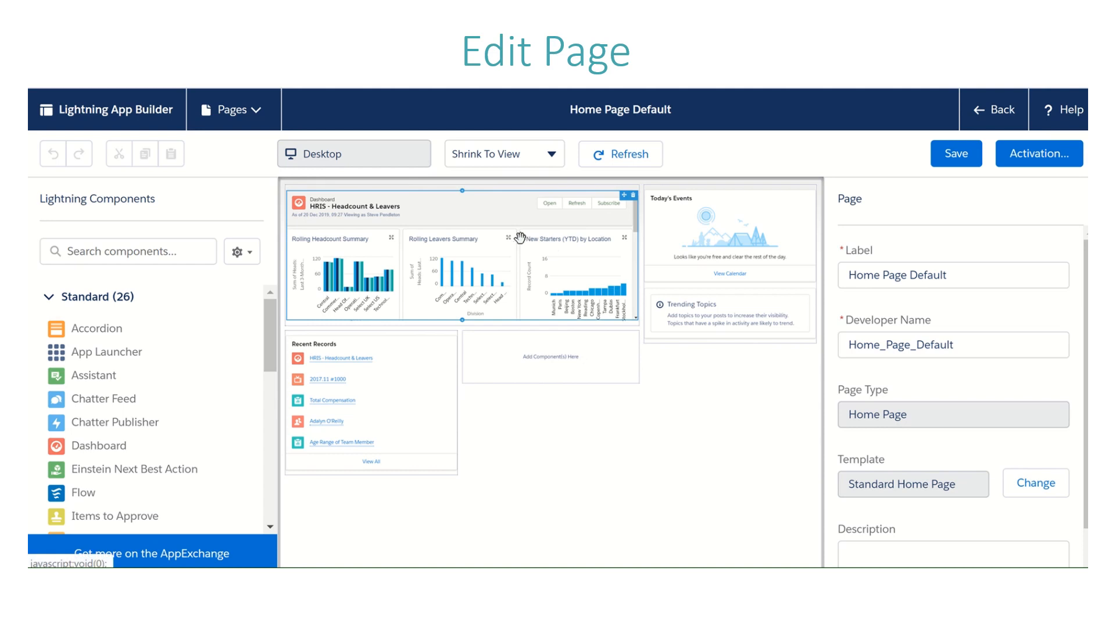
left_click(426, 213)
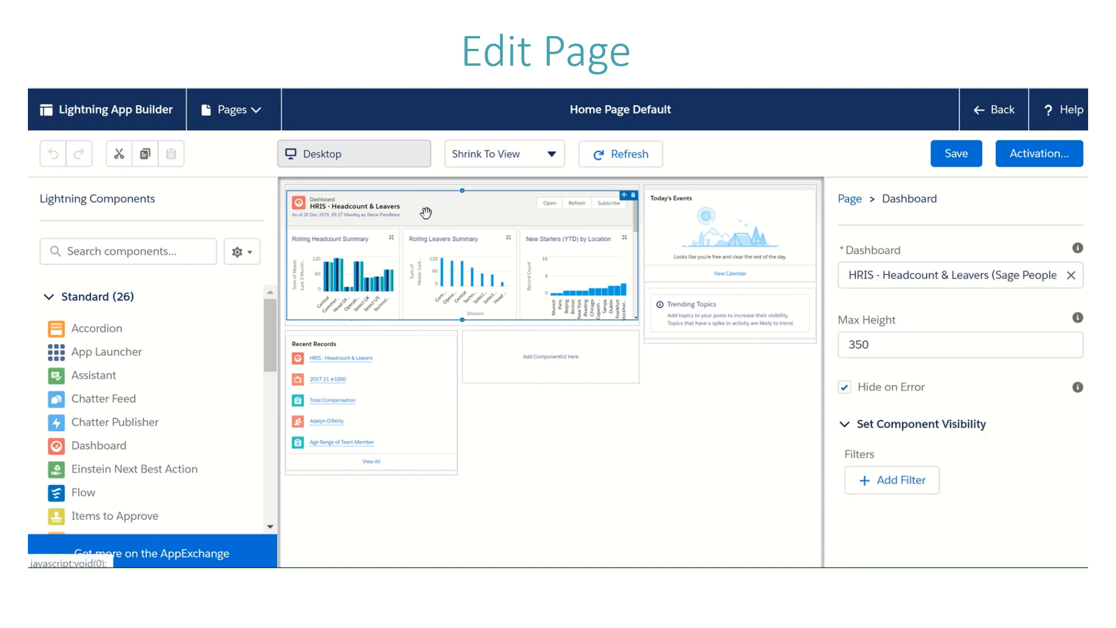
left_click(1070, 276)
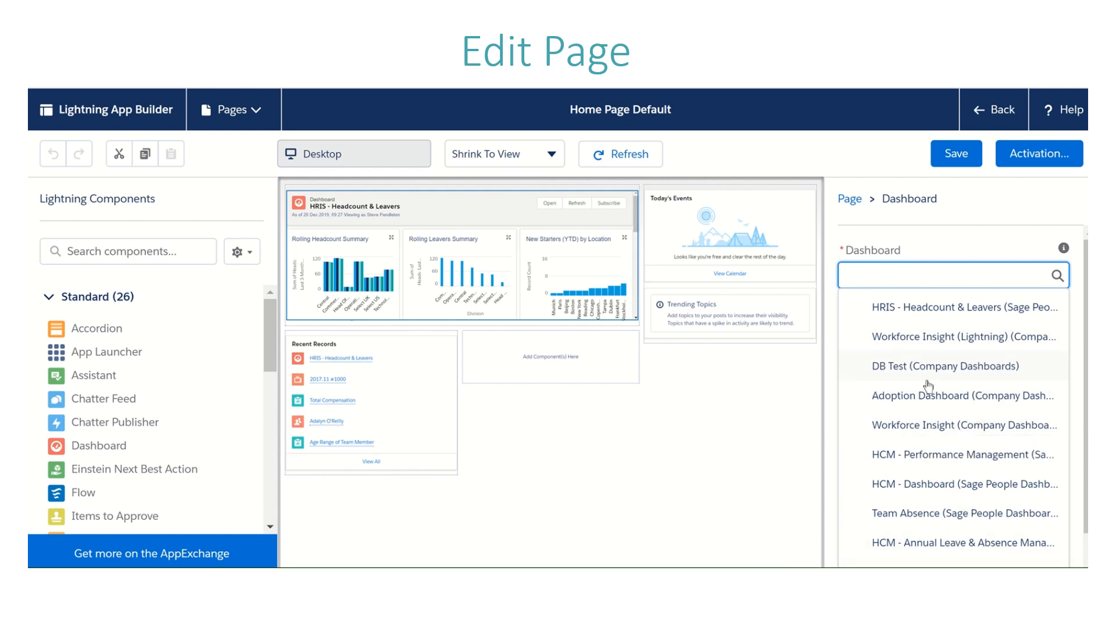
left_click(924, 428)
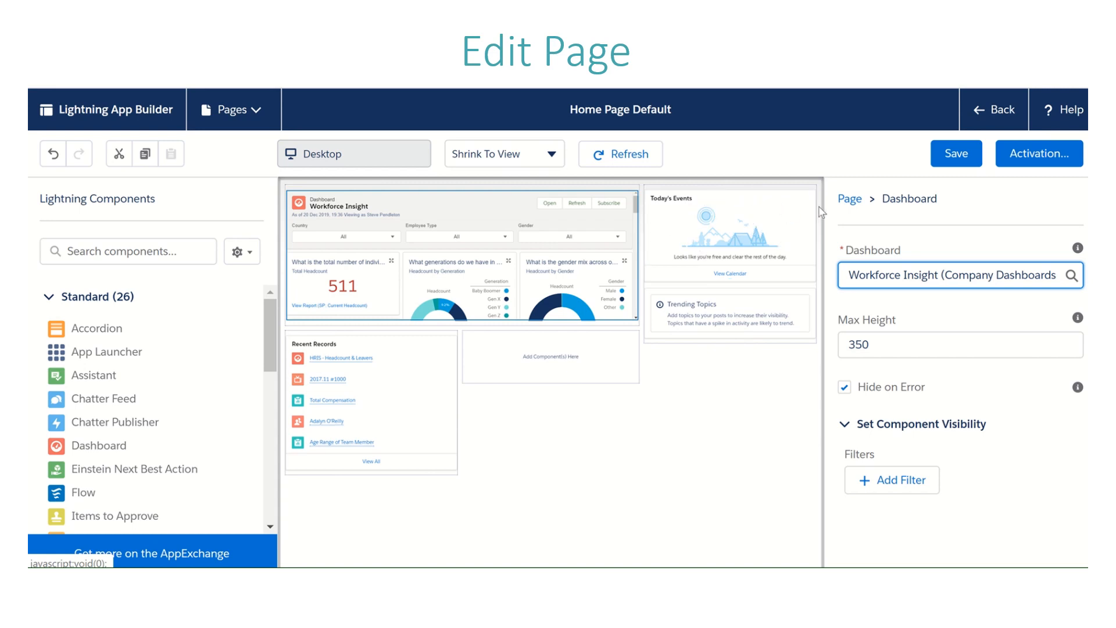
Step: Replace the Today's Events and Trending Topics components in the sidebar region with a Report Chart component
left_click(810, 196)
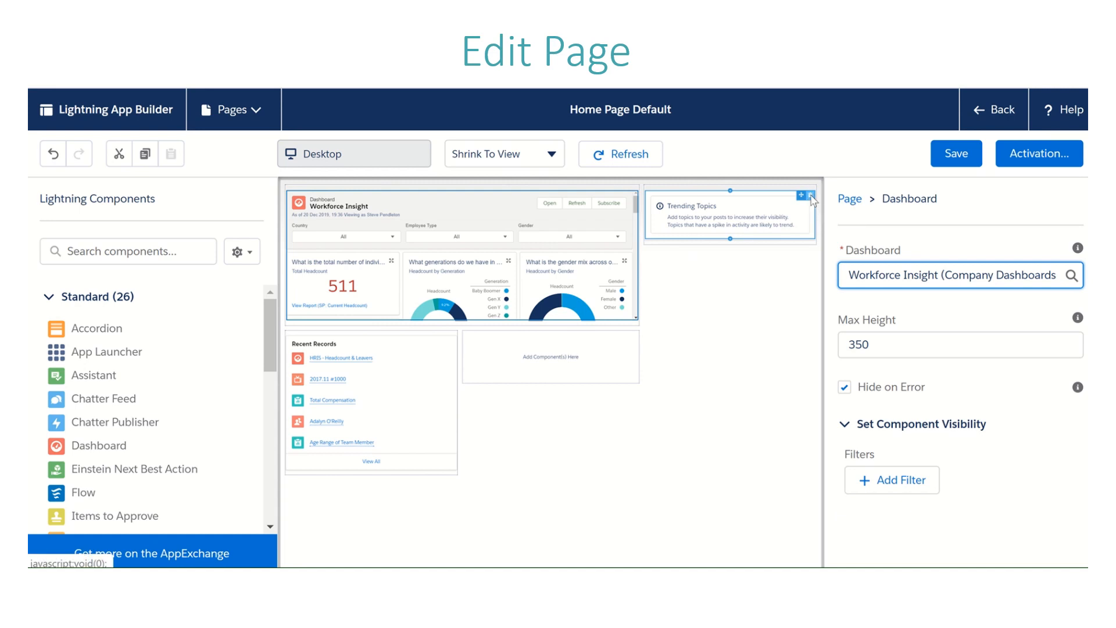
left_click(810, 197)
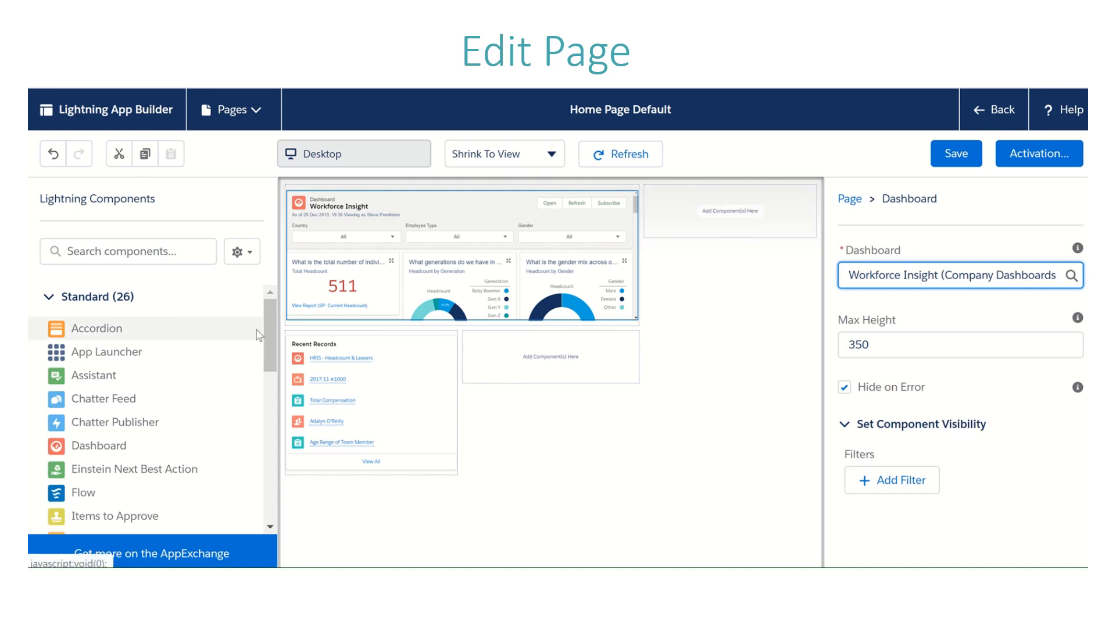
left_click_drag(267, 338, 271, 431)
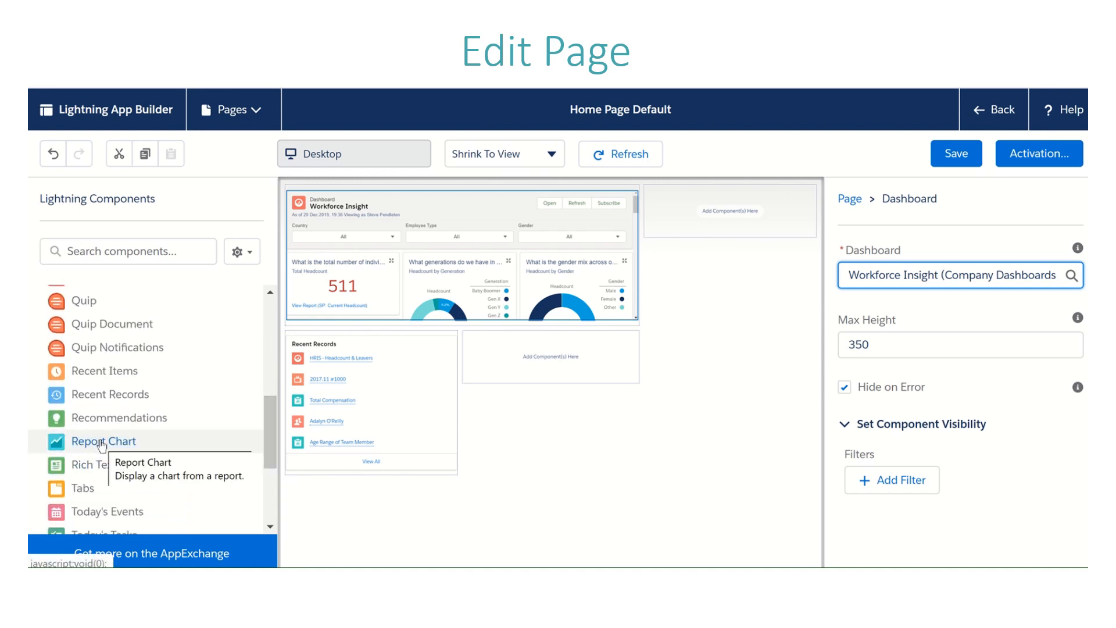
left_click_drag(102, 445, 714, 208)
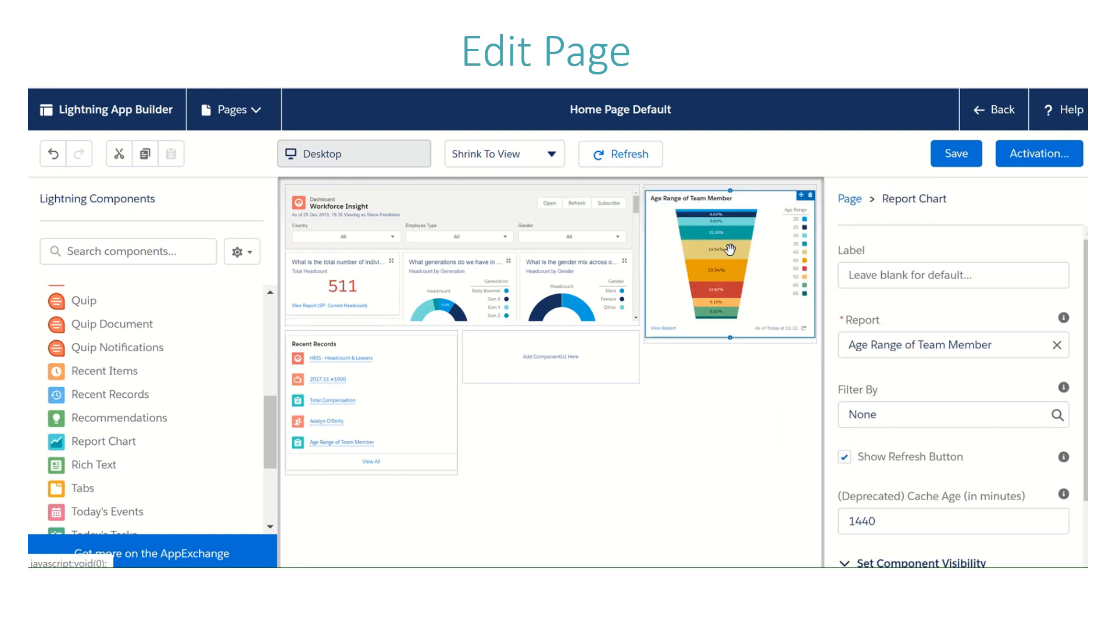
Step: Set the new report chart's source report to Age vs Years Employed
left_click(995, 345)
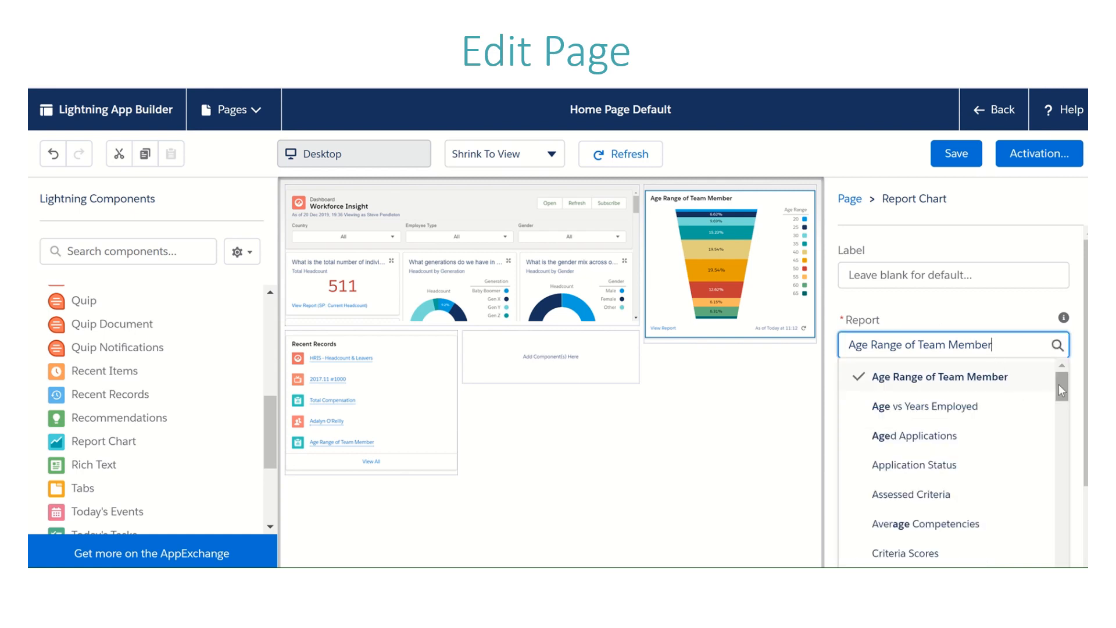
mouse_move(1058, 384)
left_mouse_down()
mouse_move(1059, 413)
mouse_move(1058, 386)
left_mouse_up()
left_click(957, 413)
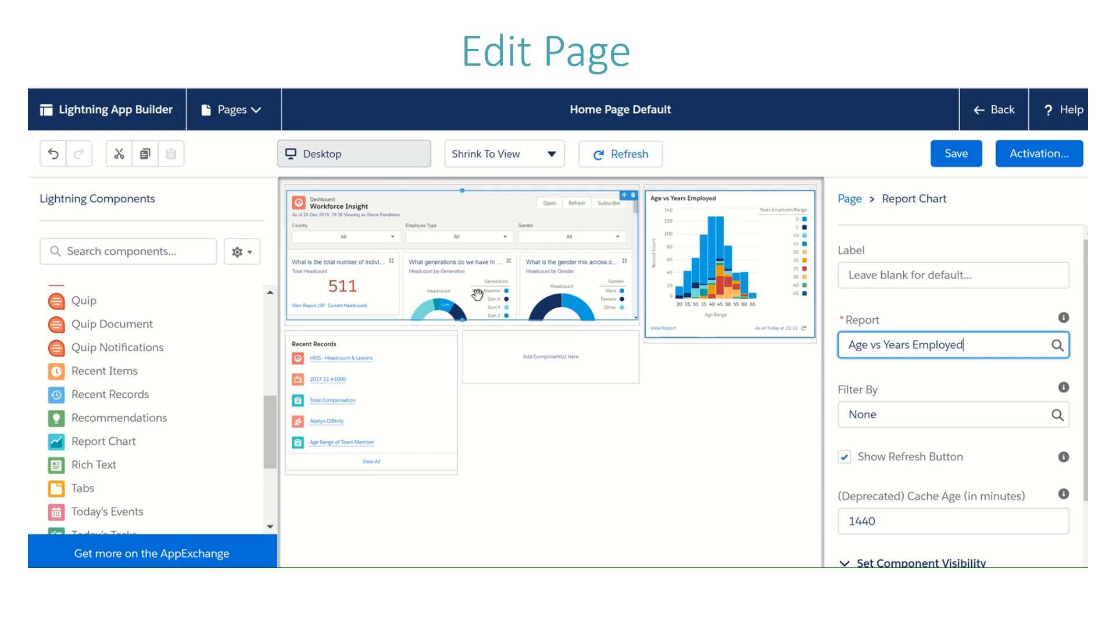
Step: Move Recent Records into the empty region beside it and add an Items to Approve component in its former place
left_click_drag(390, 387, 505, 361)
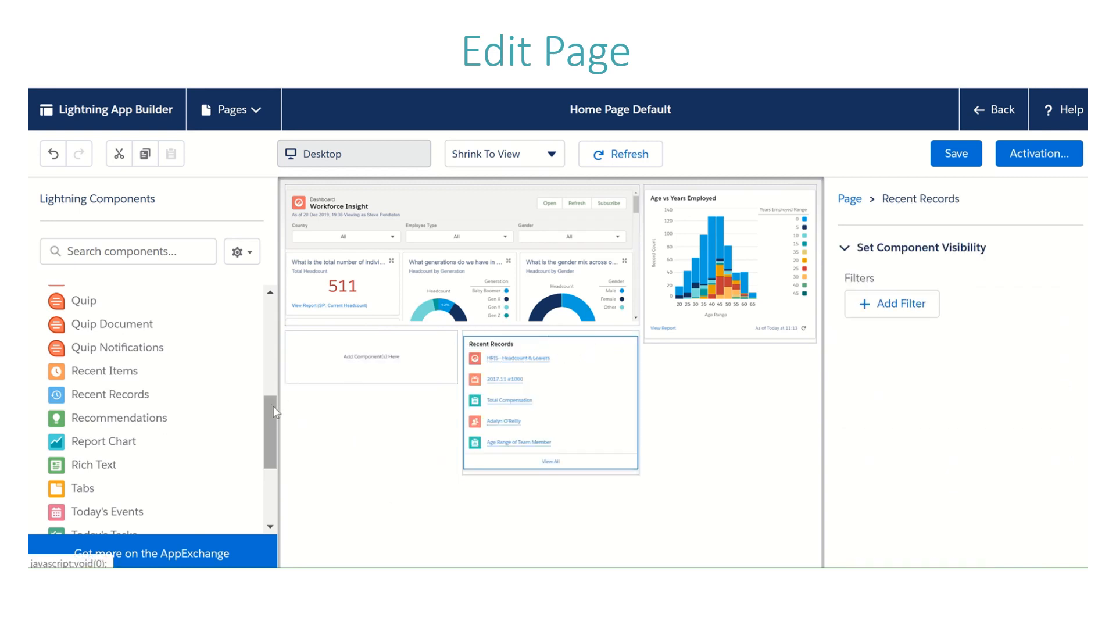
left_click_drag(274, 409, 268, 340)
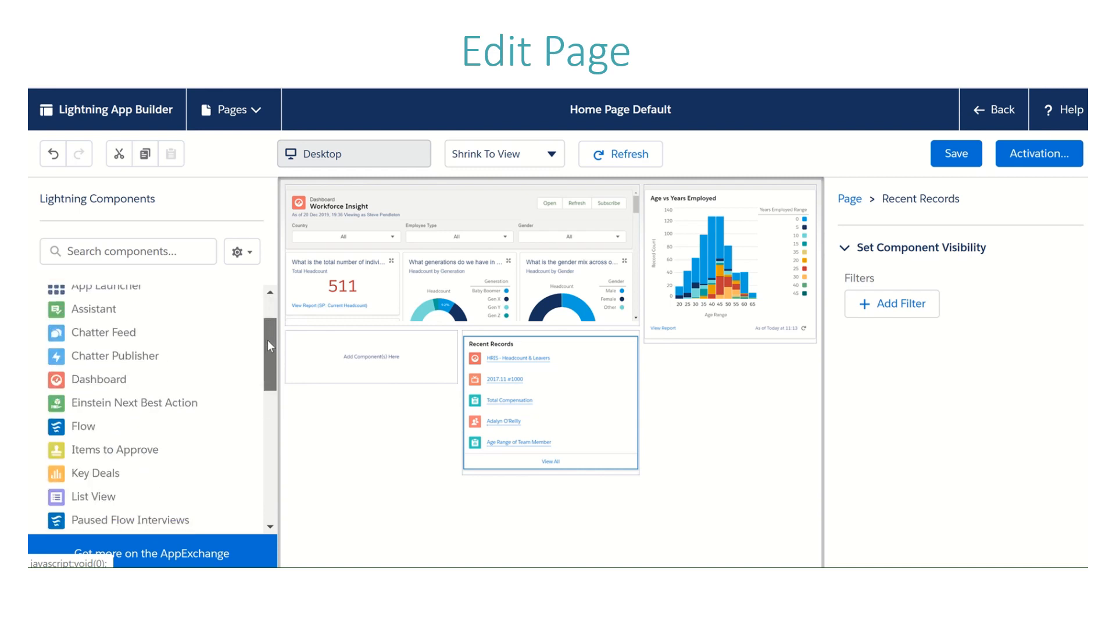
mouse_move(120, 454)
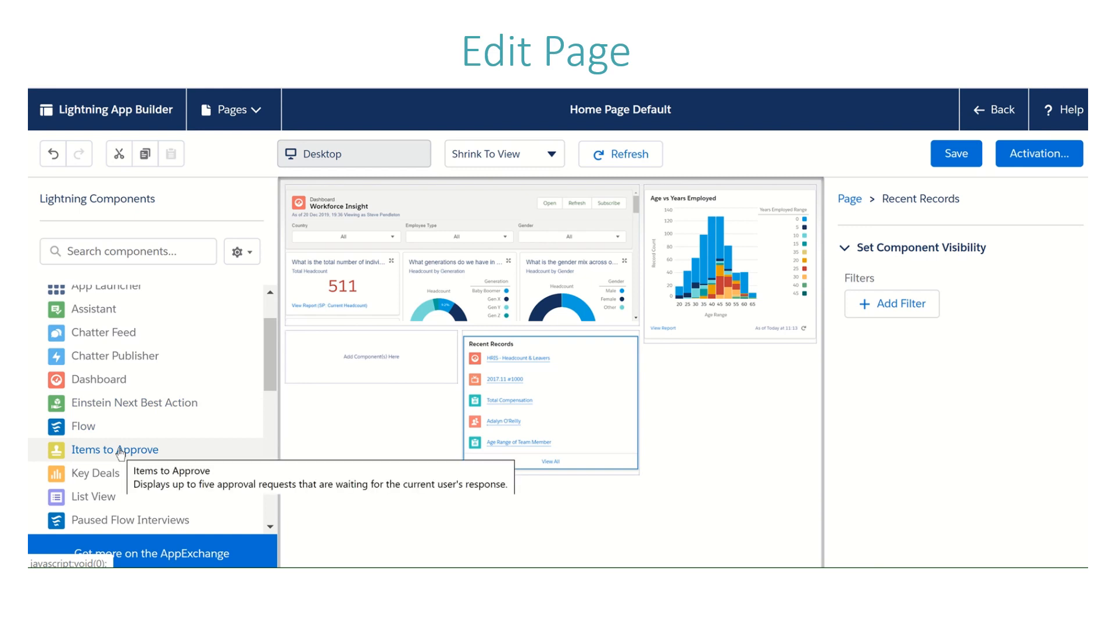
left_click_drag(120, 454, 364, 351)
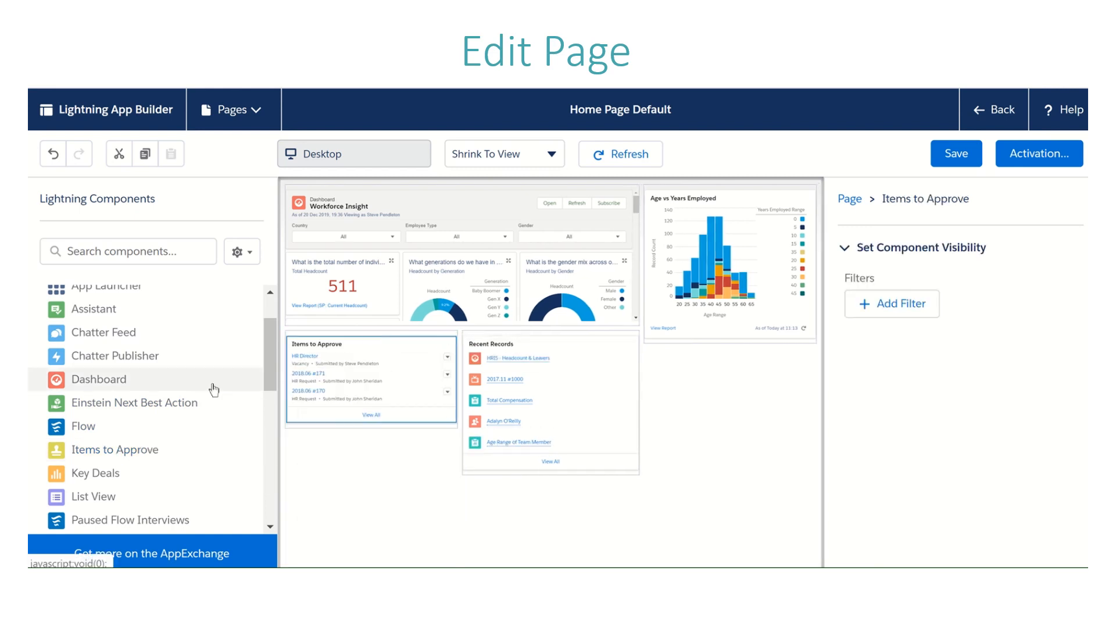
left_click_drag(269, 367, 265, 336)
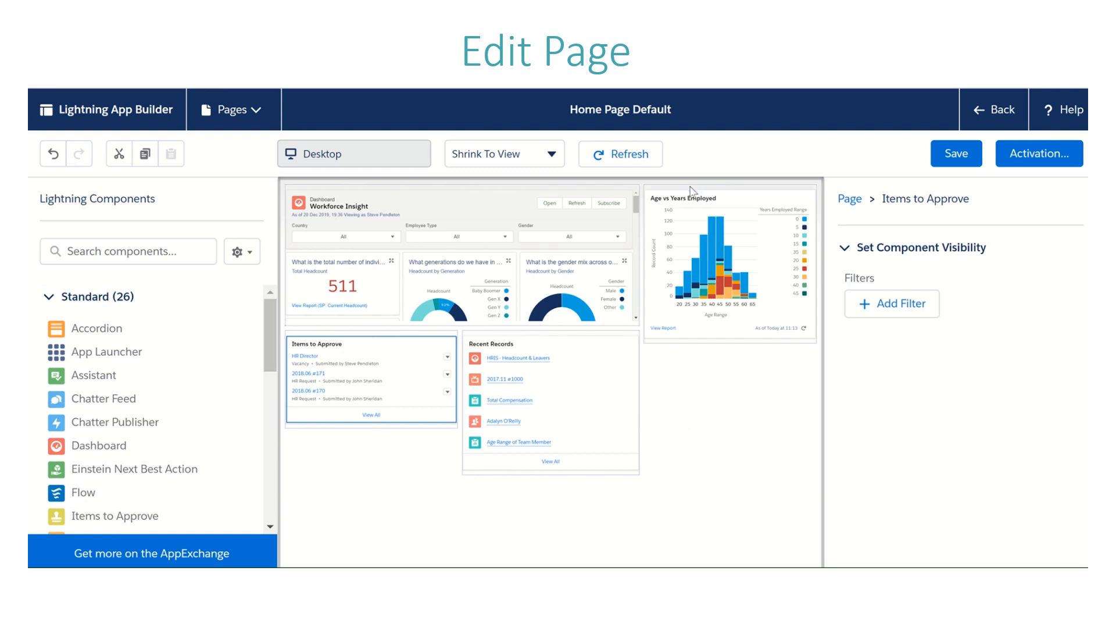
Step: Save the modified home page and return from the page editor to the live home page
left_click(953, 157)
left_click(968, 167)
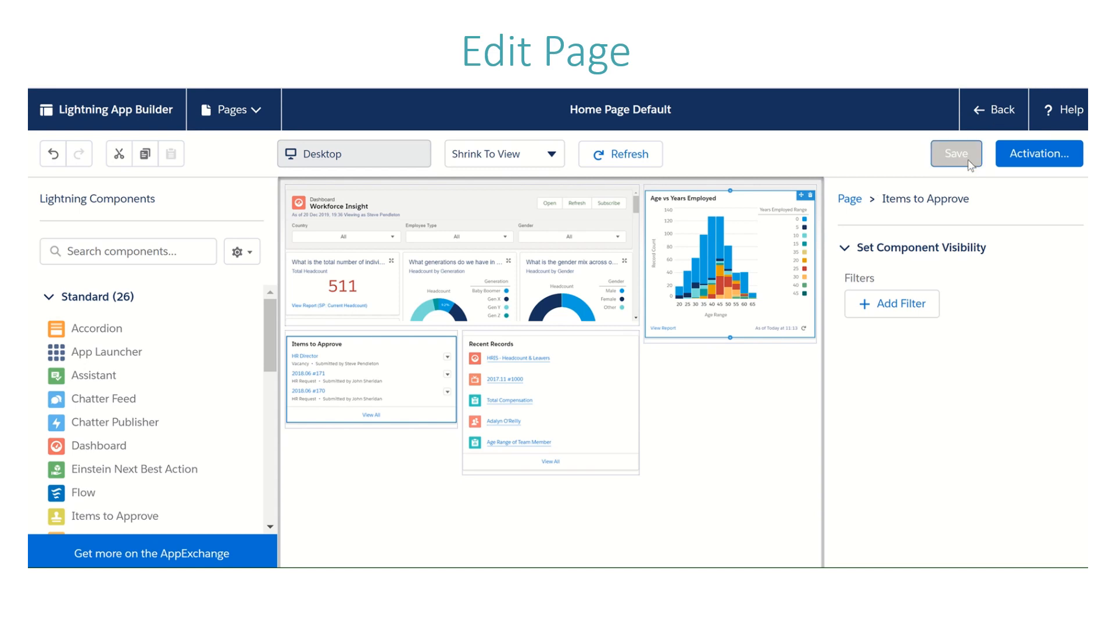
left_click(998, 118)
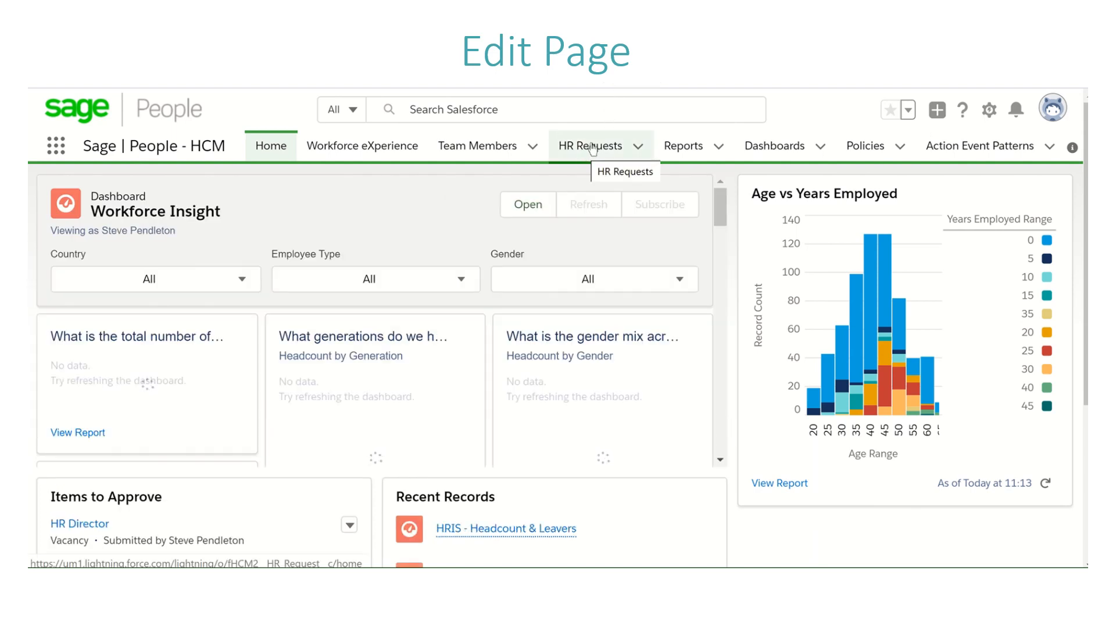
Step: Open the first record in the Team Members list and open its record page for editing
left_click(488, 149)
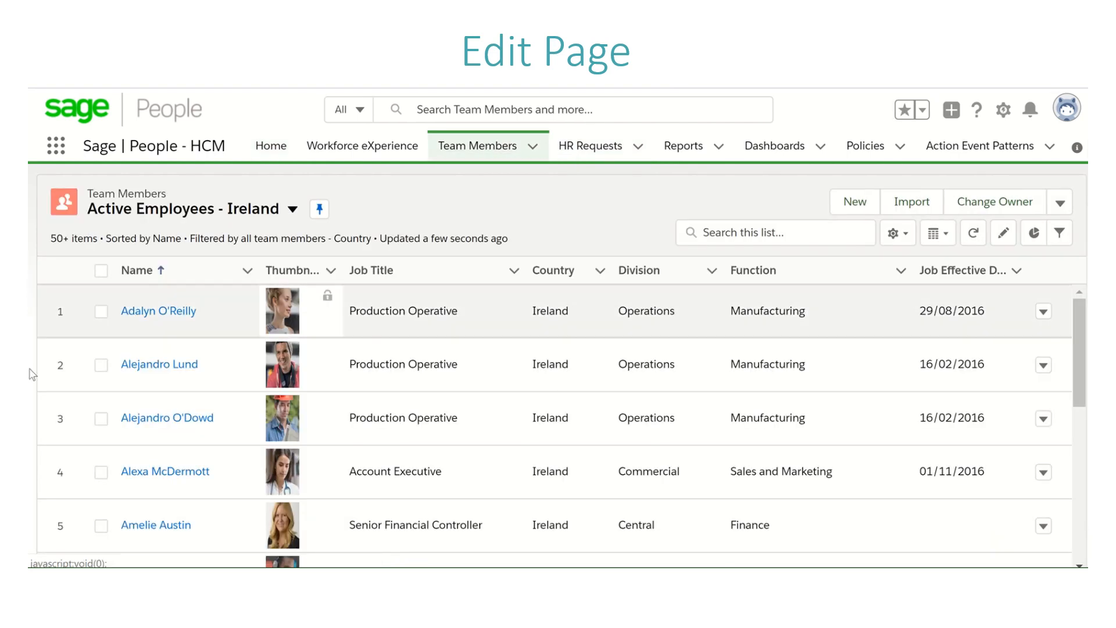
left_click(169, 319)
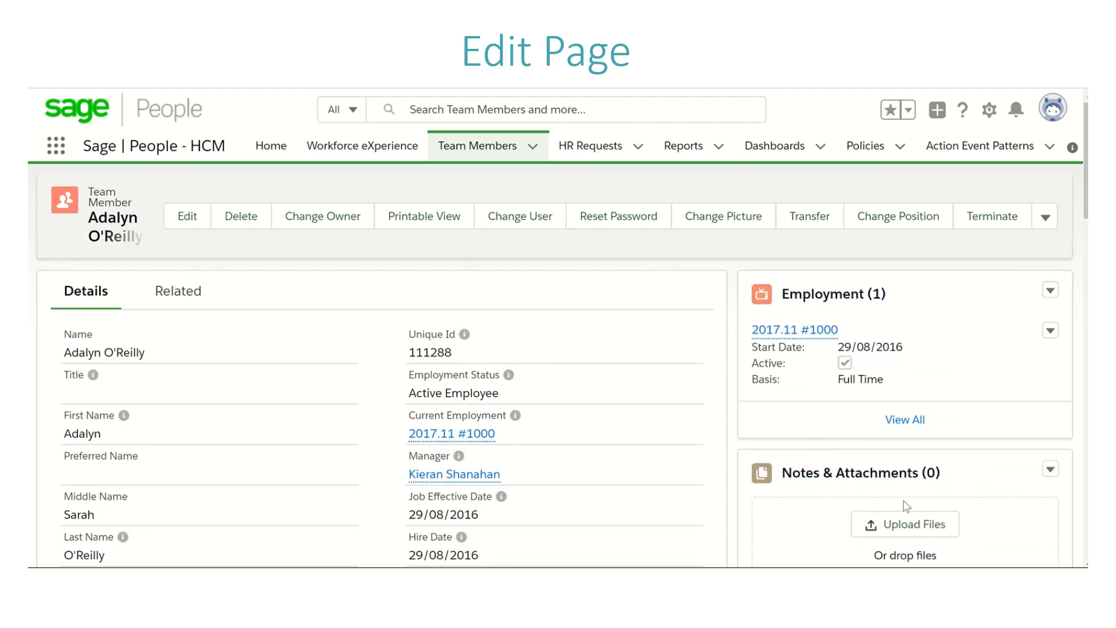
left_click(989, 109)
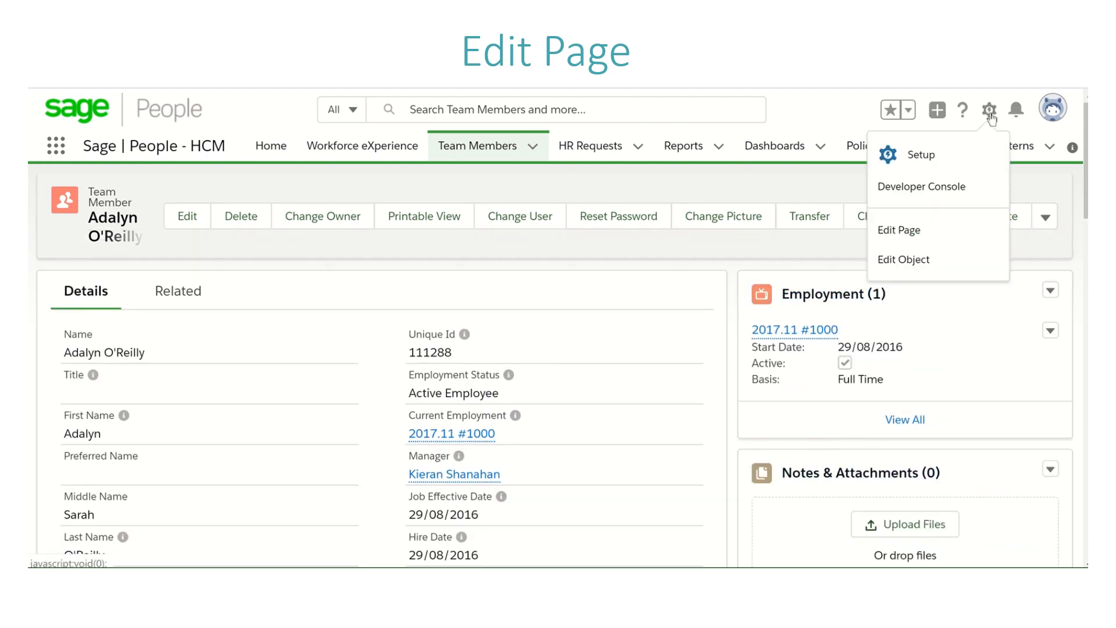
left_click(913, 230)
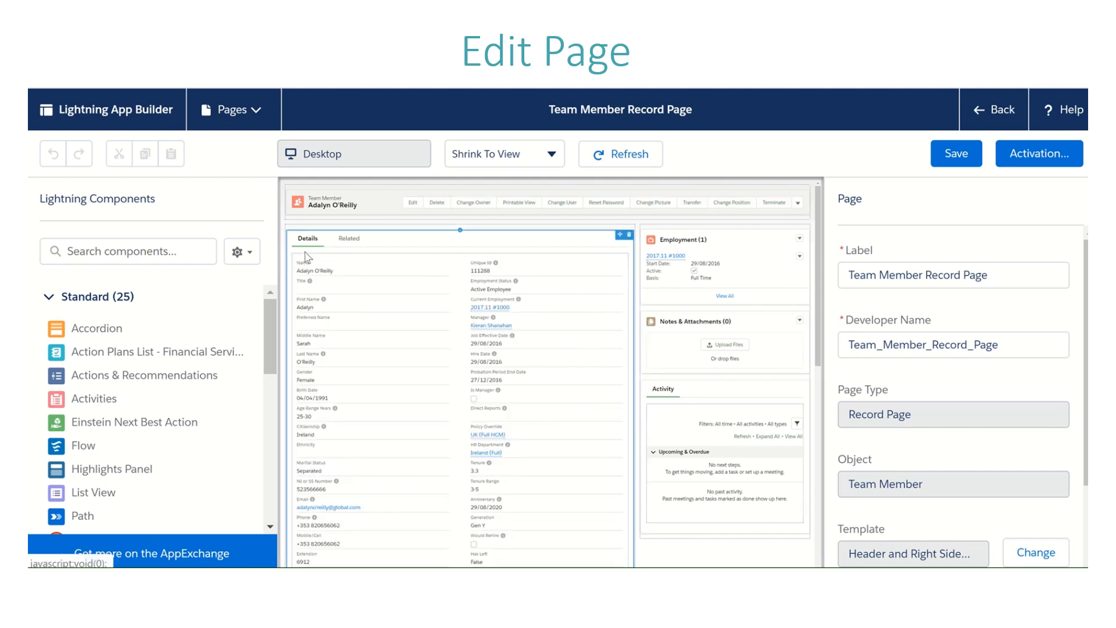
Step: Delete the Related tab and its contents from the record page's Tabs component
left_click(343, 243)
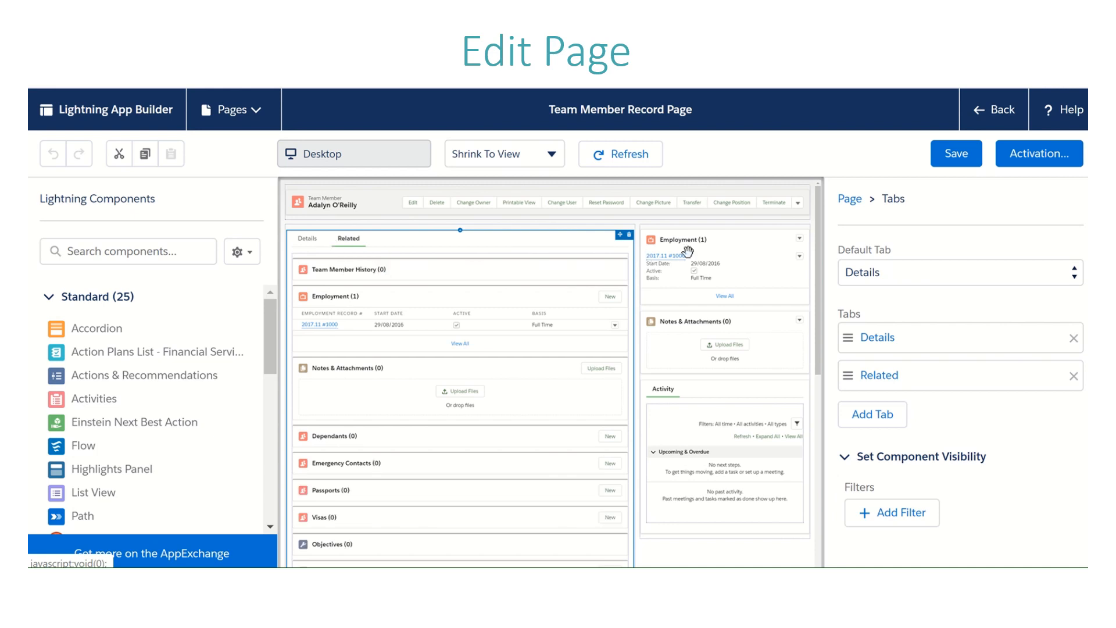
left_click(347, 261)
left_click(1073, 376)
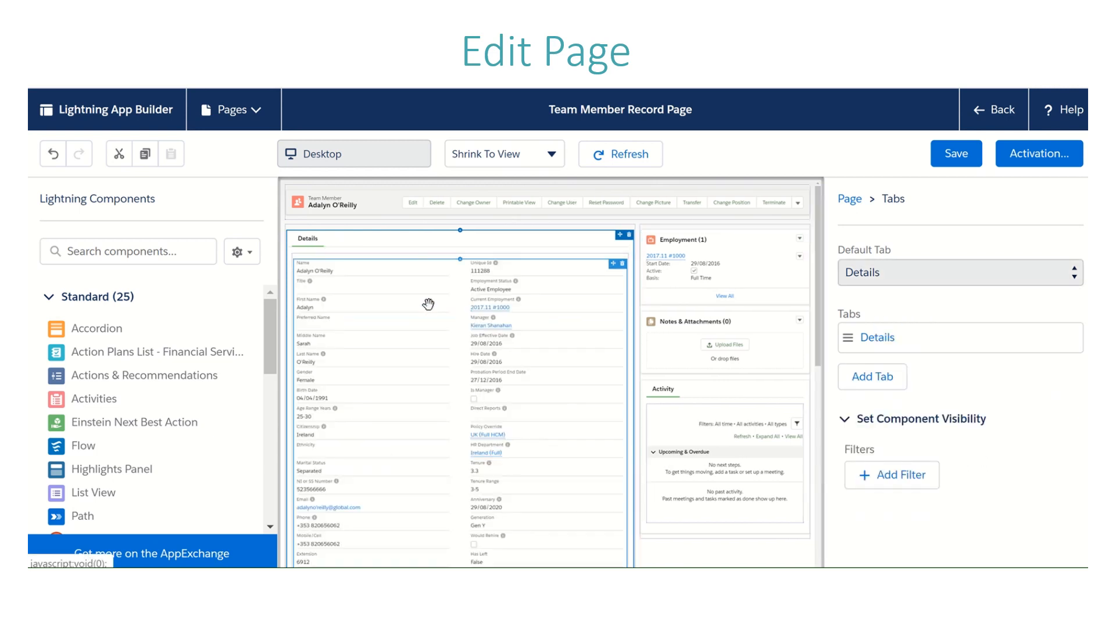
Step: Find the Related List Quick Links component by searching "rela", add it above the Employment related list, and clear the search
left_click(153, 250)
type("rela")
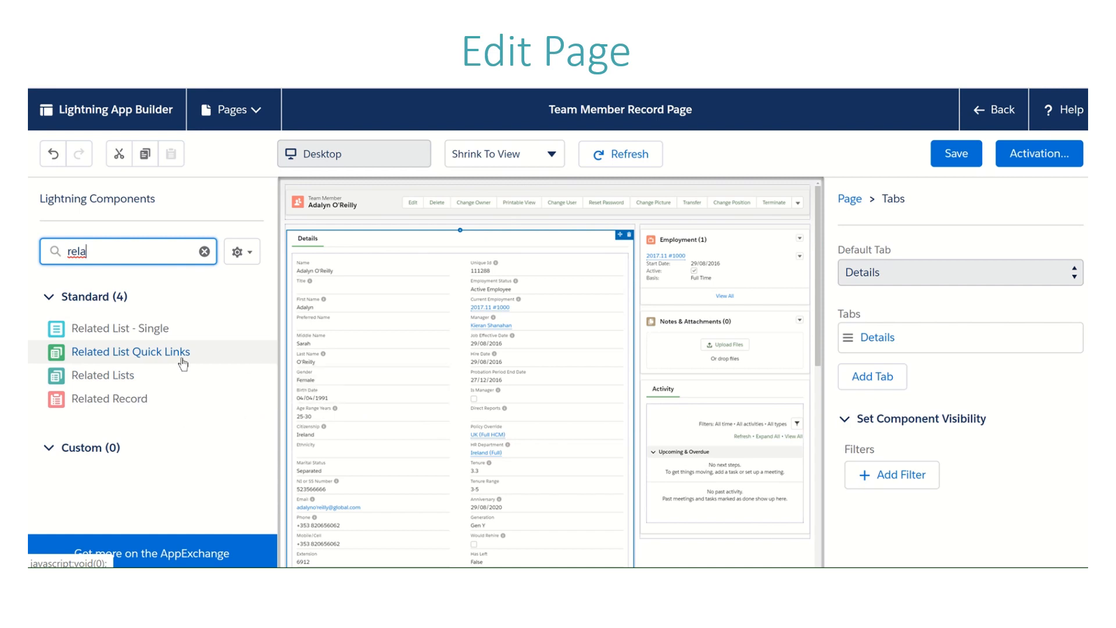
left_click_drag(183, 363, 701, 239)
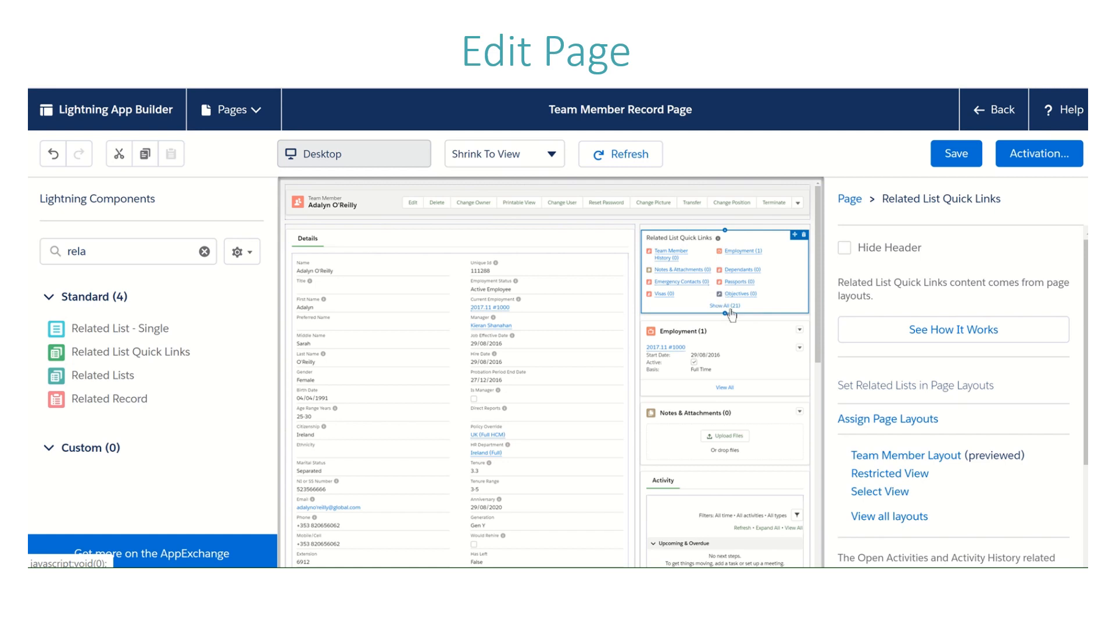
left_click(739, 340)
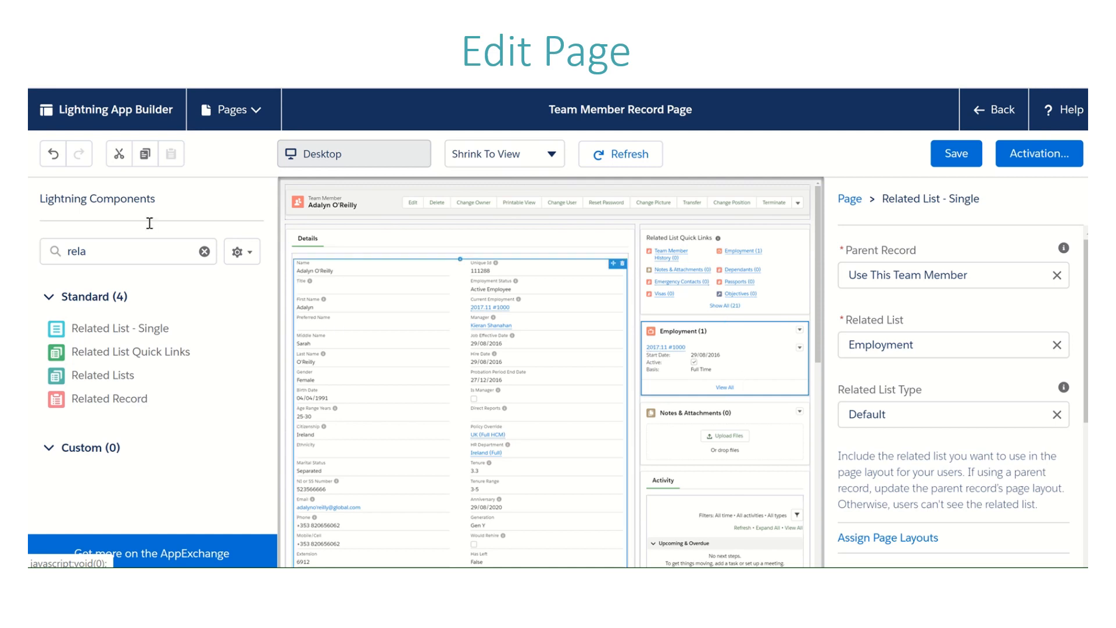
left_click(204, 252)
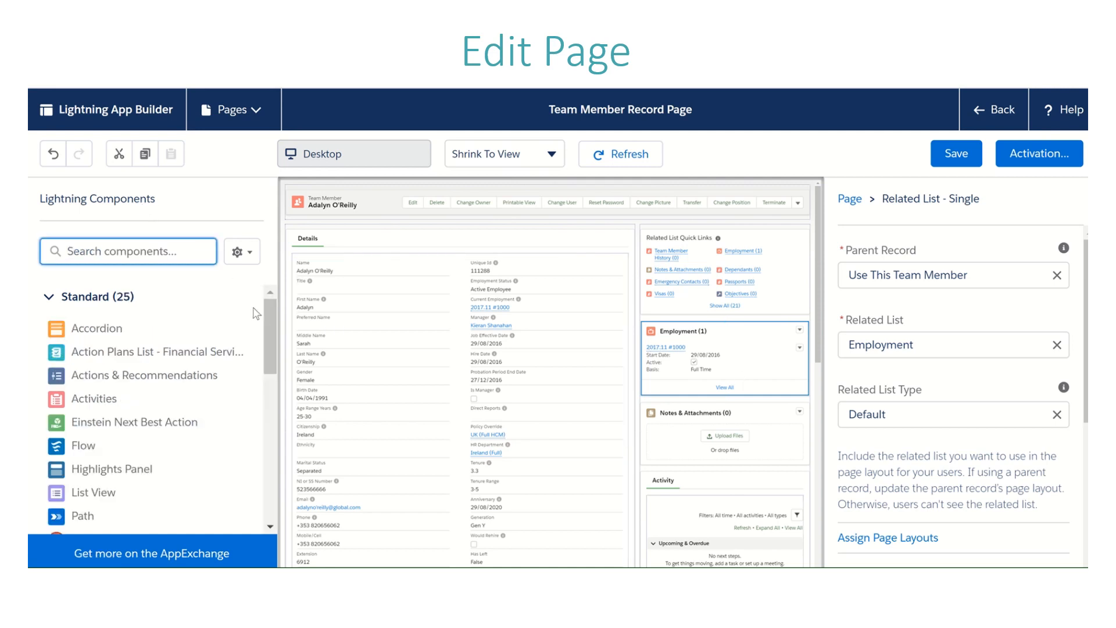
Step: Save the Team Member Record Page and leave the page editor
left_click_drag(266, 319, 263, 425)
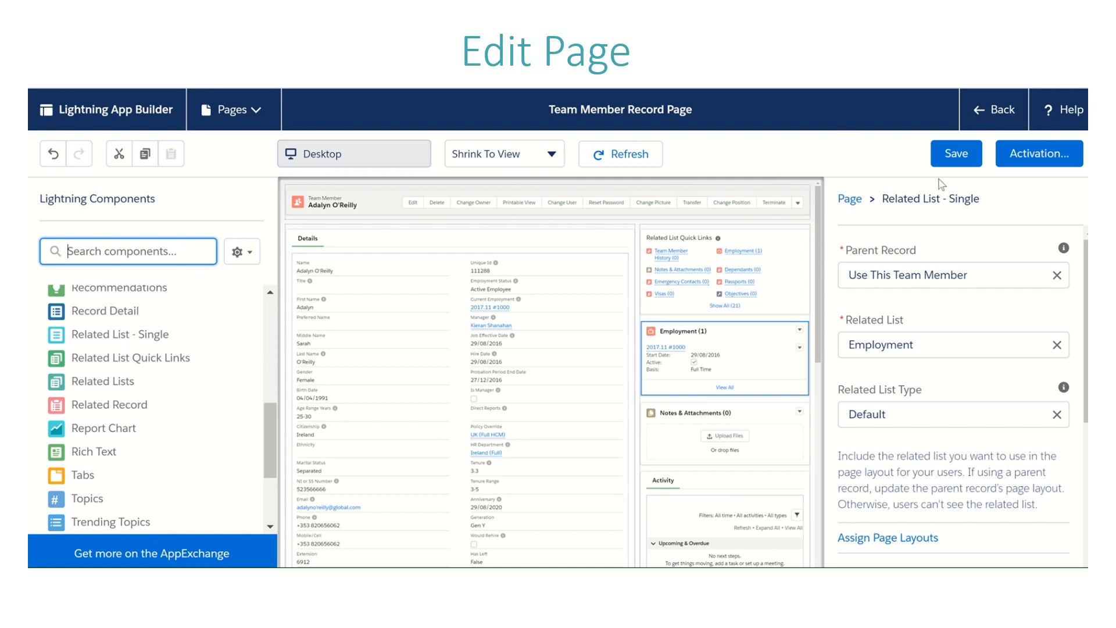
left_click(956, 154)
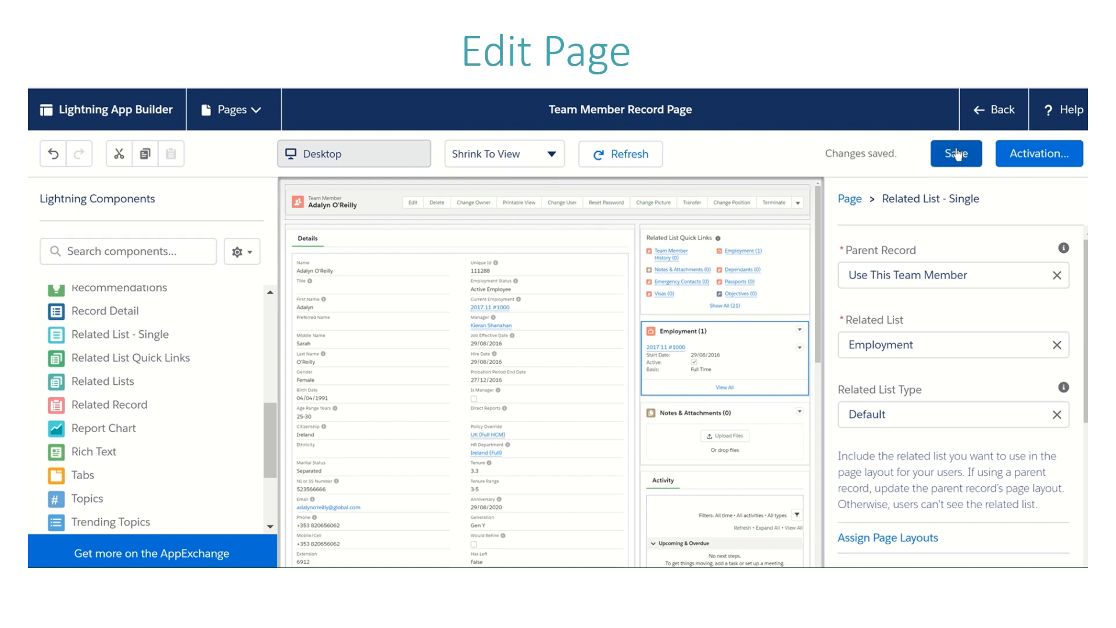
left_click(983, 111)
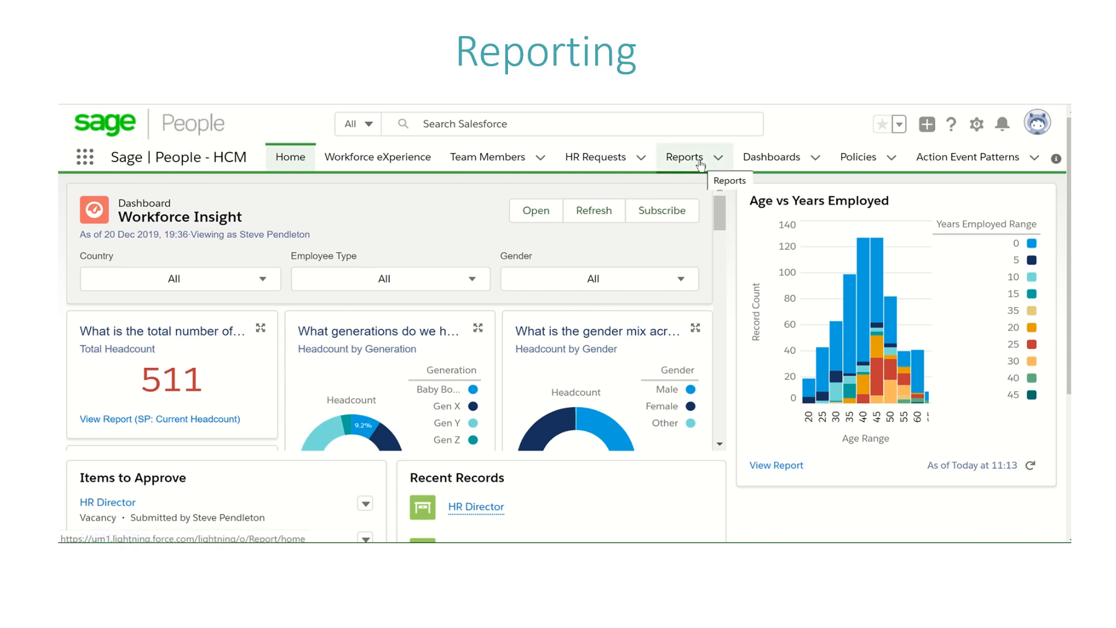
Step: Find the Reports item in the App Launcher by searching "report" and open it
left_click(718, 160)
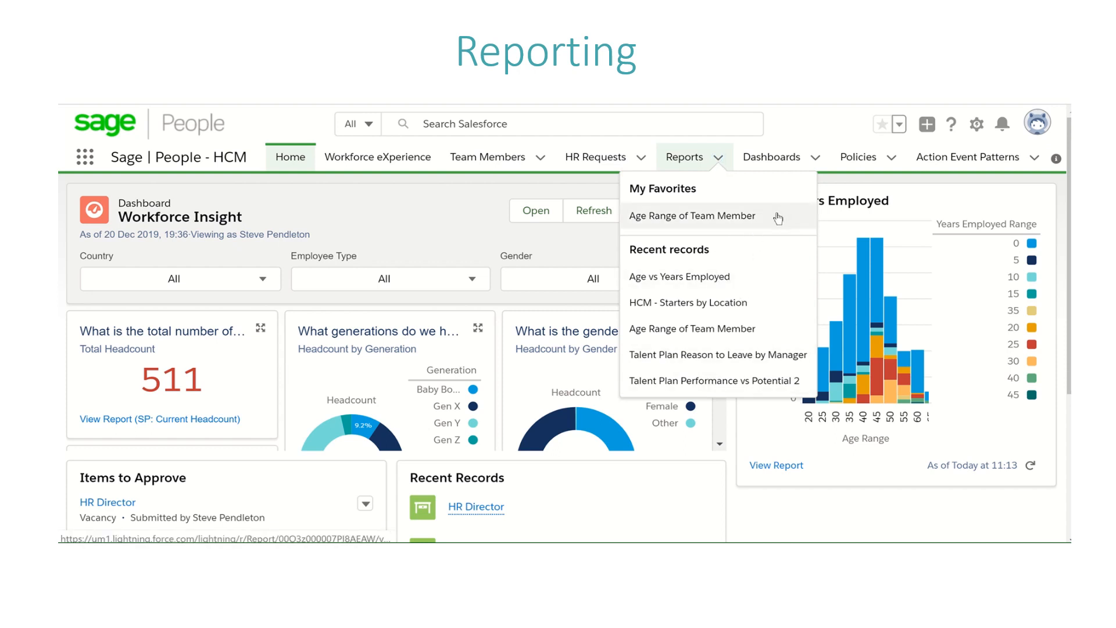
left_click(86, 156)
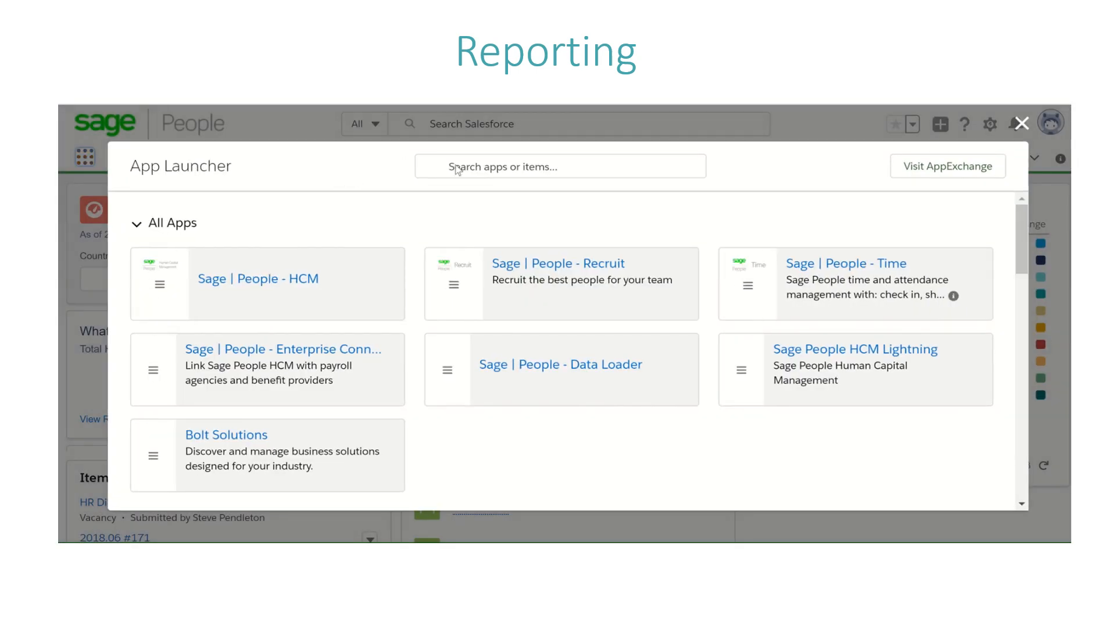
left_click(449, 167)
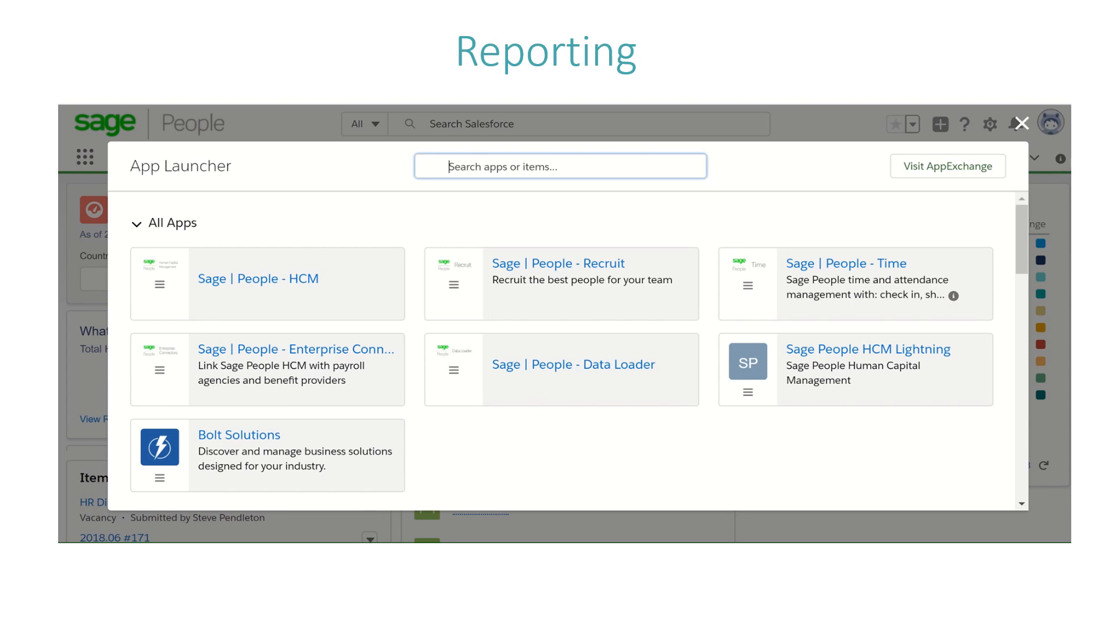
type("report")
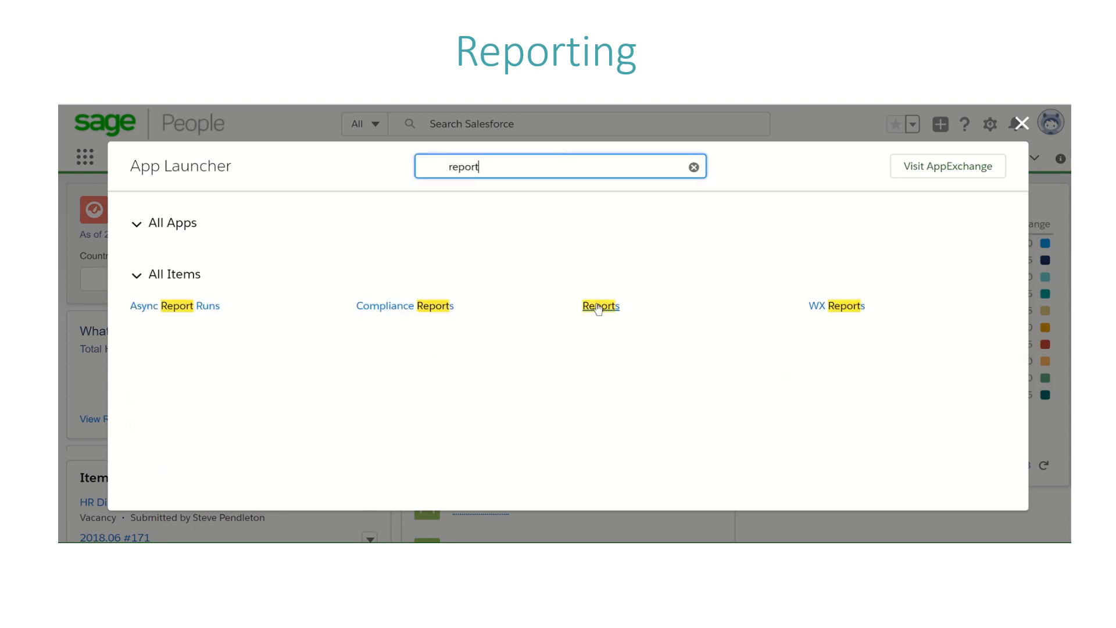
left_click(600, 307)
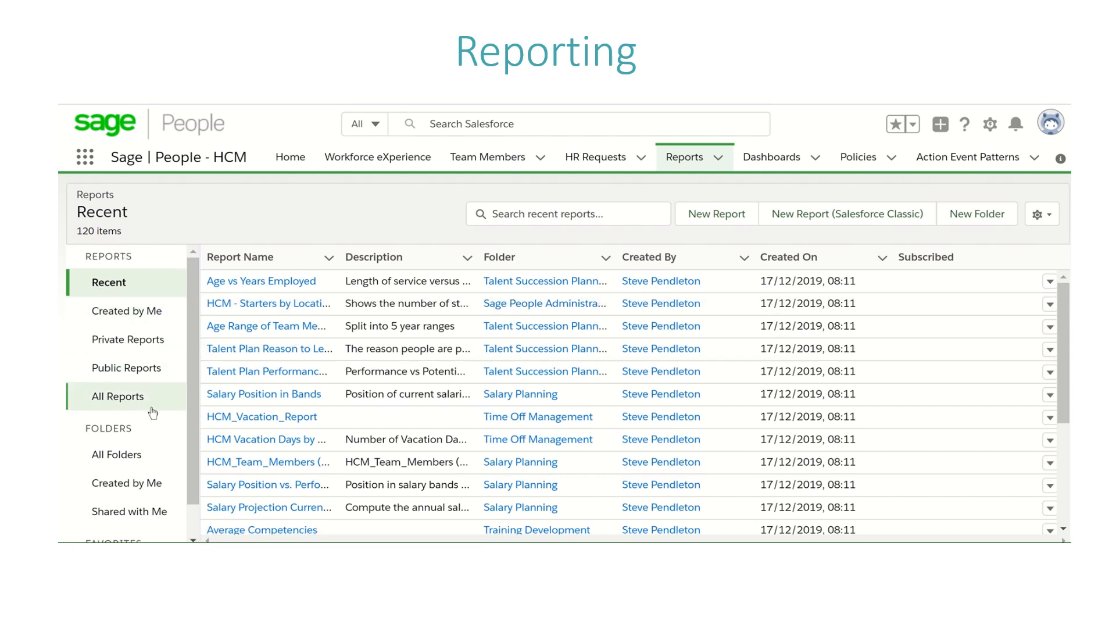
Step: Search the full list of all reports for "hcm - start" and clear the search
scroll(192, 500, "down", 2)
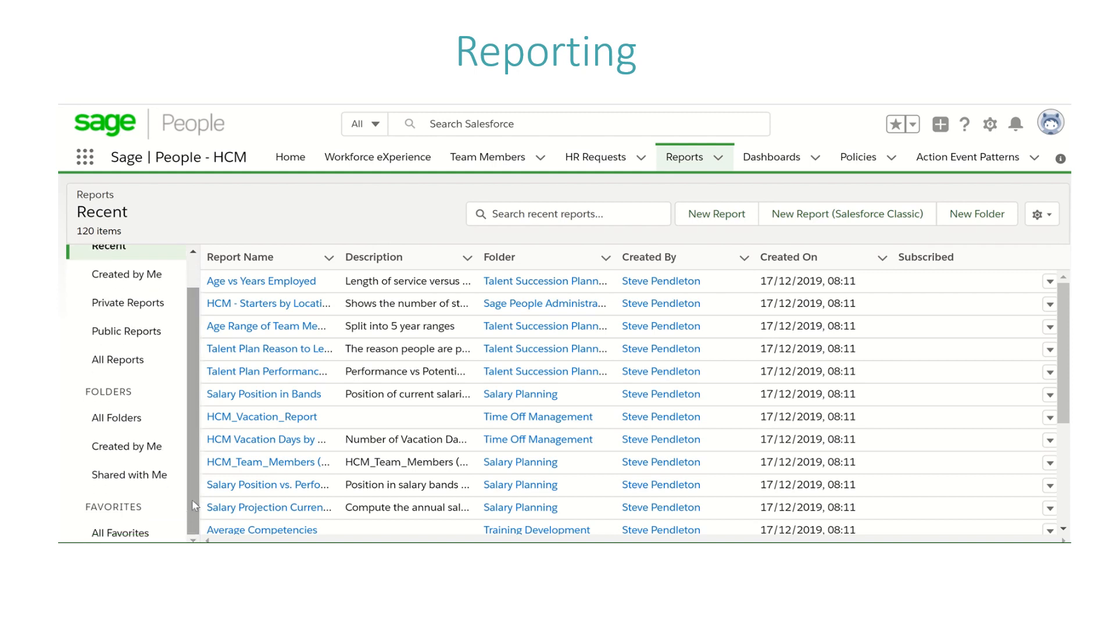
scroll(189, 455, "up", 2)
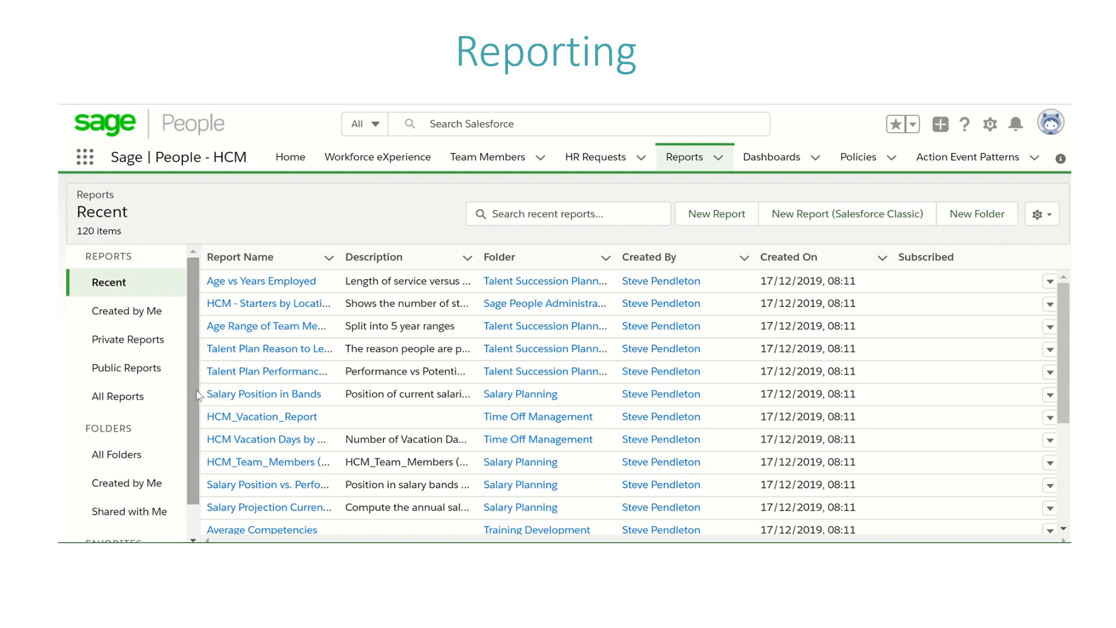
left_click(139, 401)
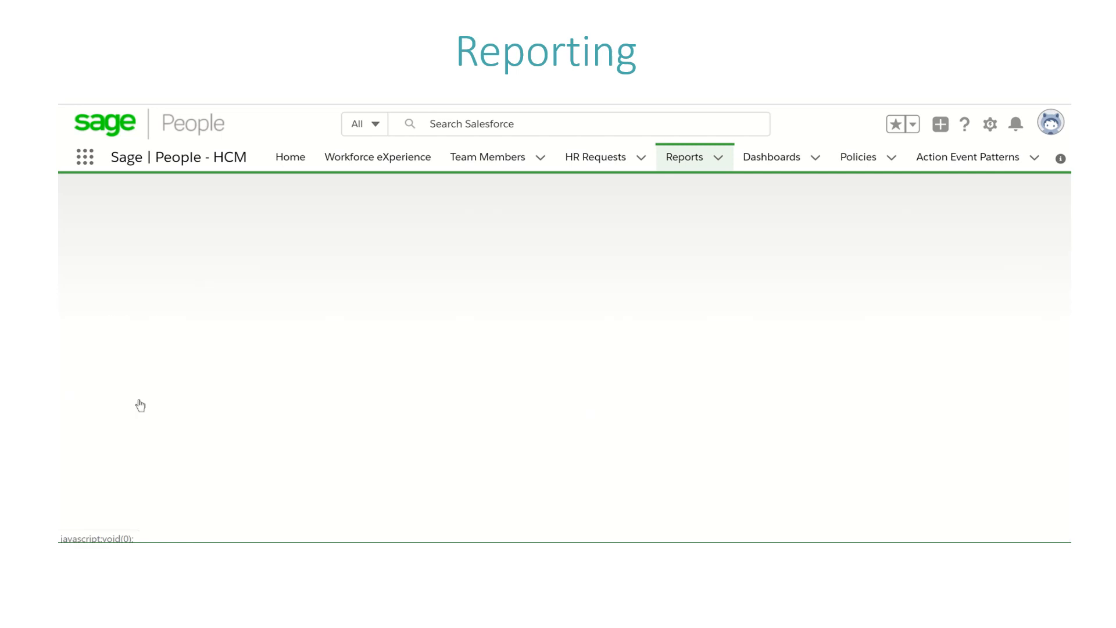
left_click(534, 213)
type("h")
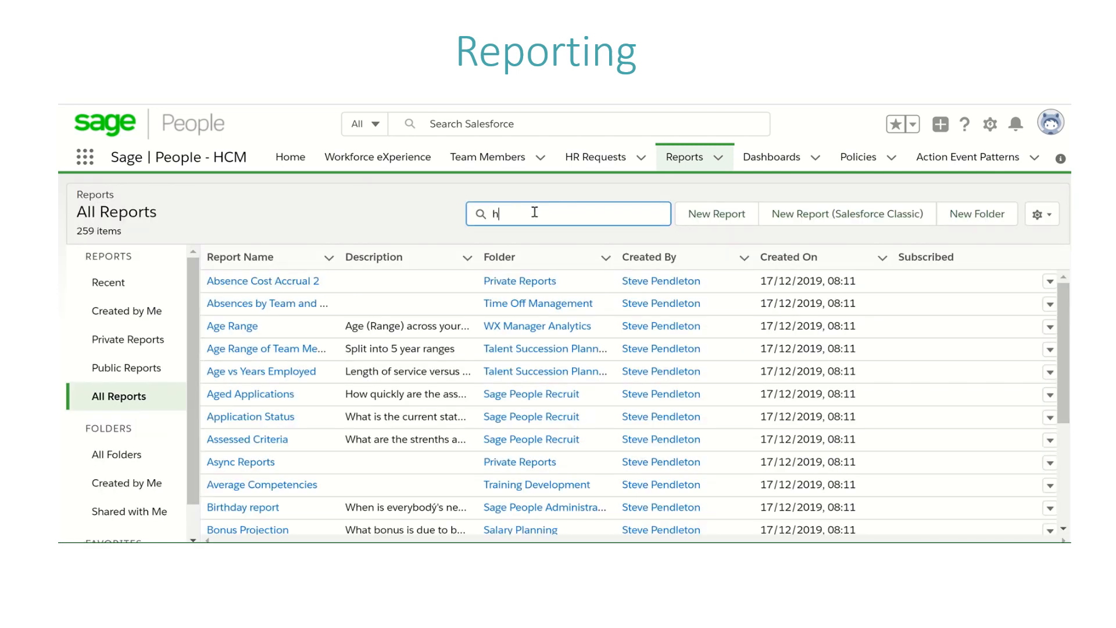
type("cm - start")
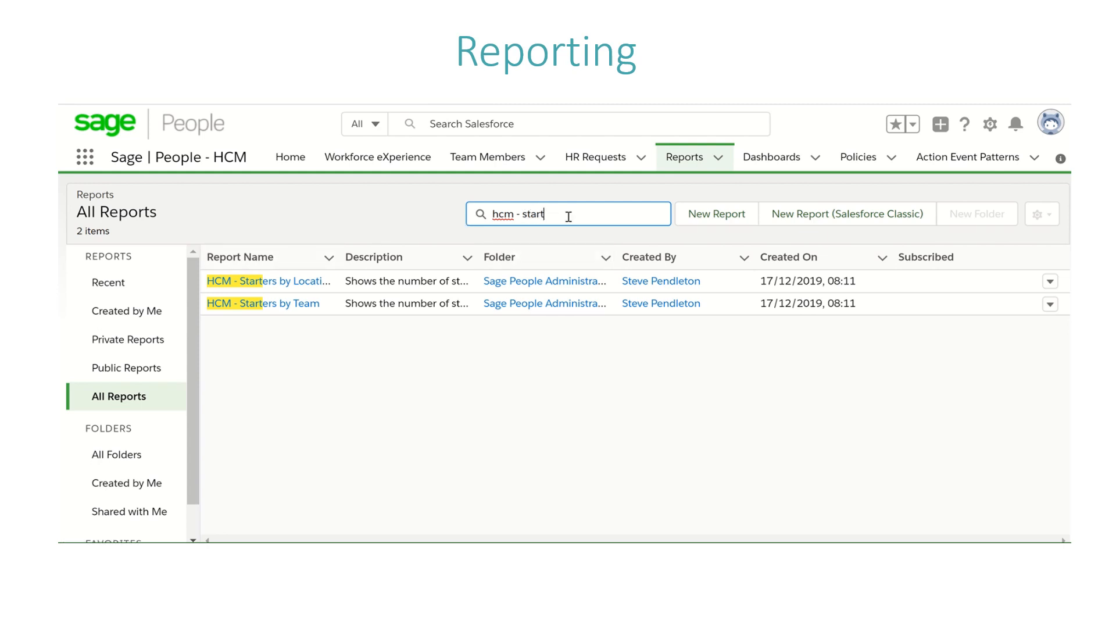
left_click_drag(569, 216, 461, 240)
key("BackSpace")
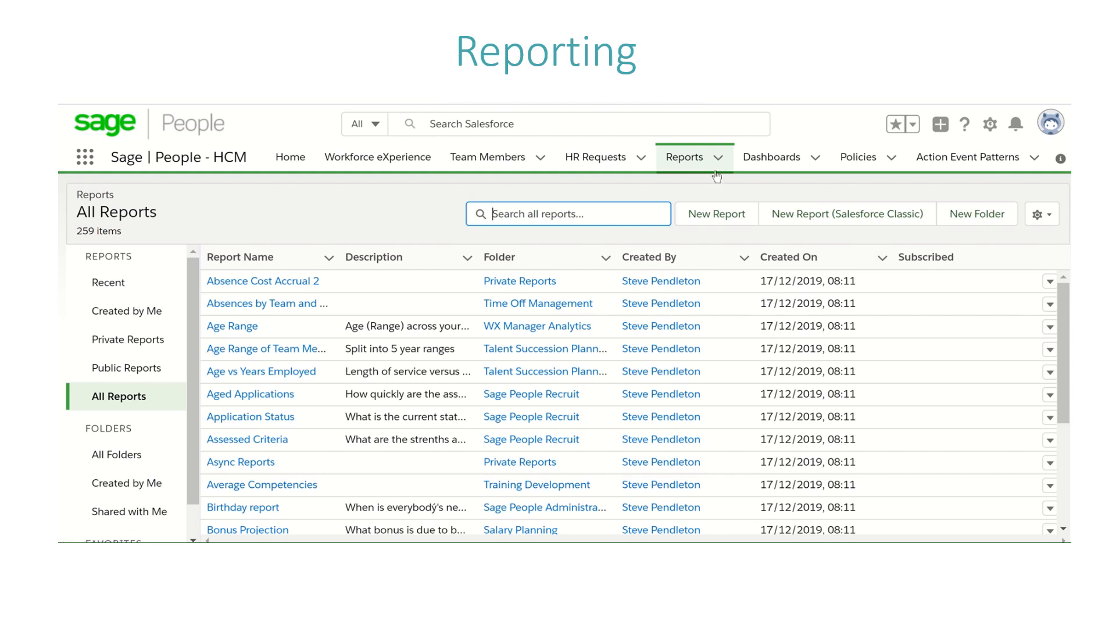
Step: Create a new report of type "Team Member, Employment, Salary, Performance", finding the type by searching "Team Member, Employmen"
left_click(719, 220)
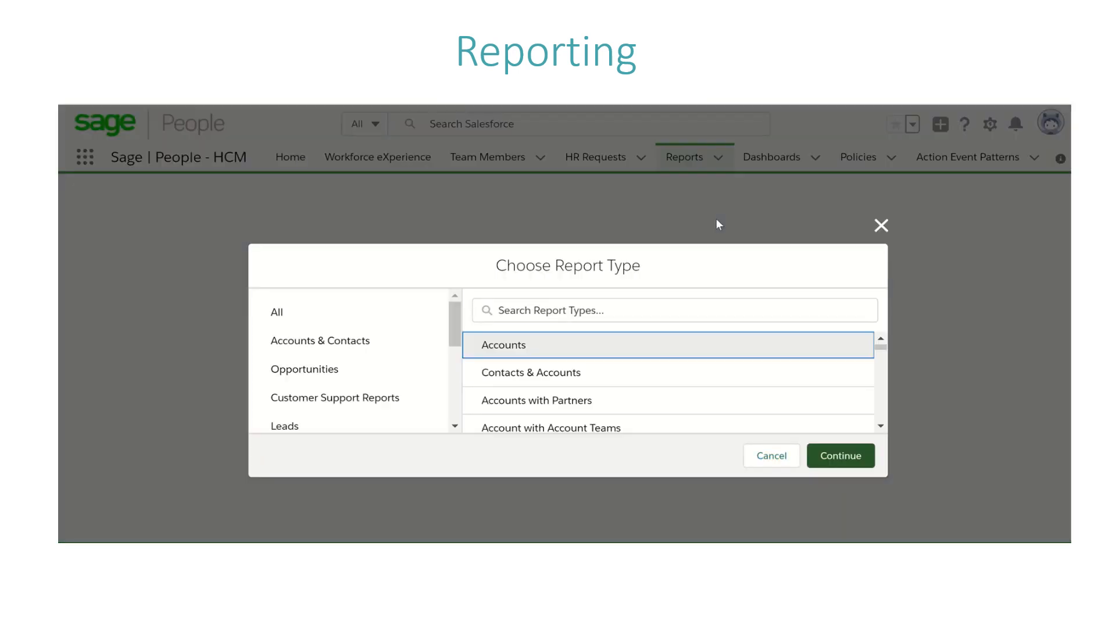
left_click(565, 313)
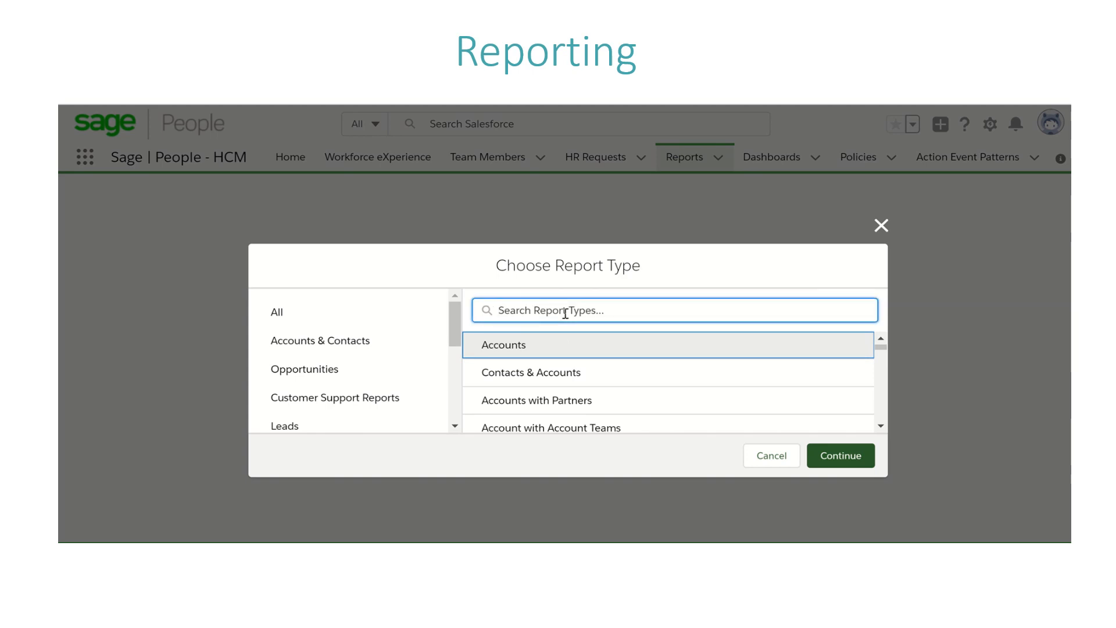
type("Team ")
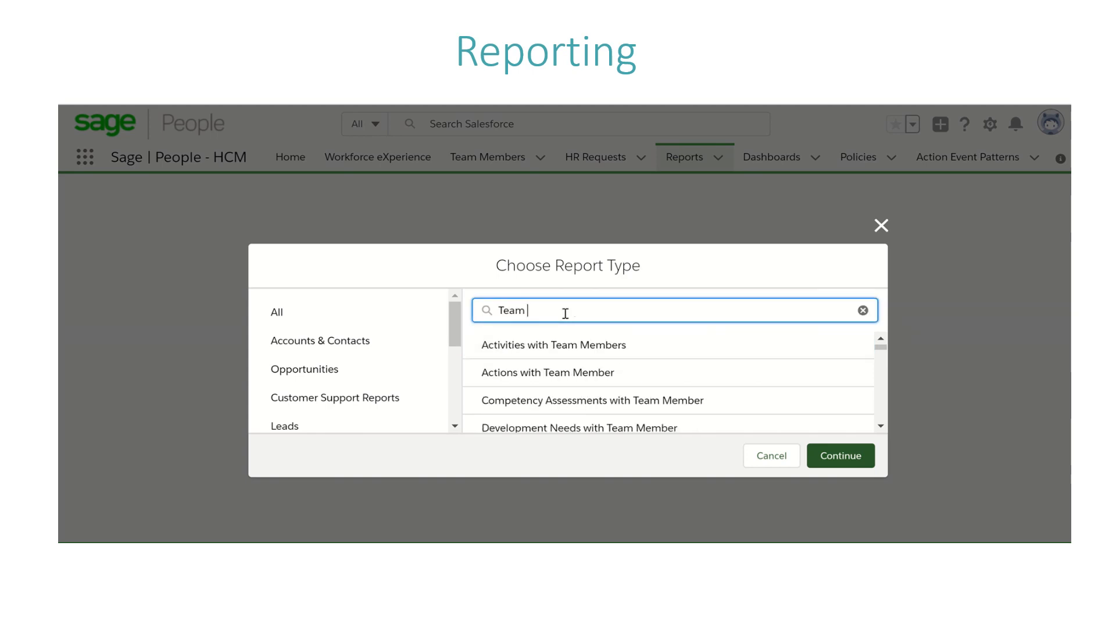
type("Member, Employmen")
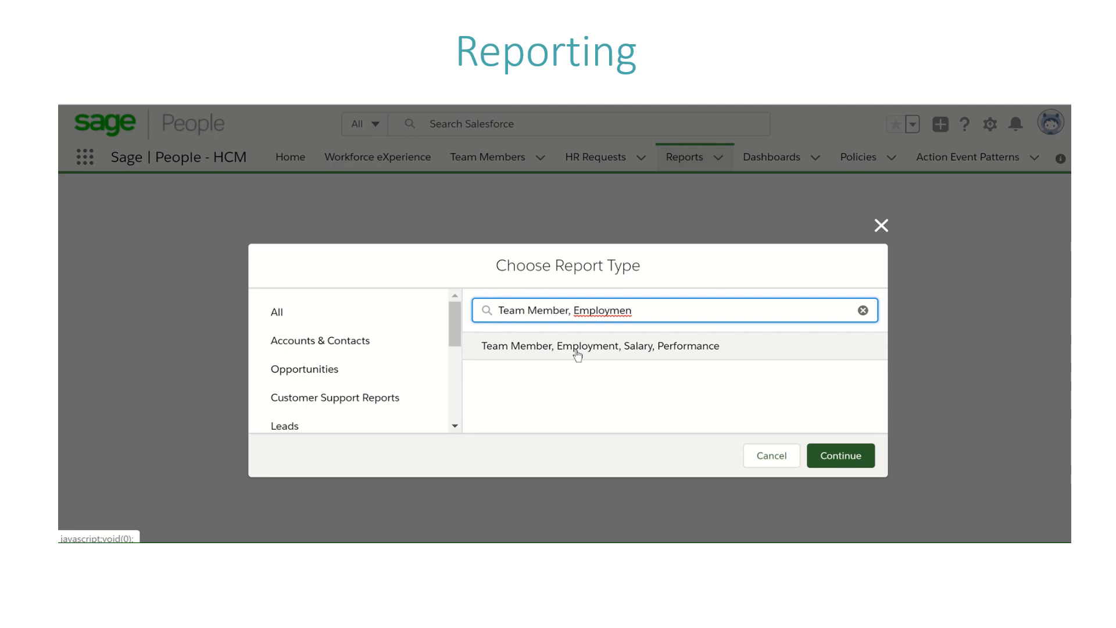
left_click(577, 349)
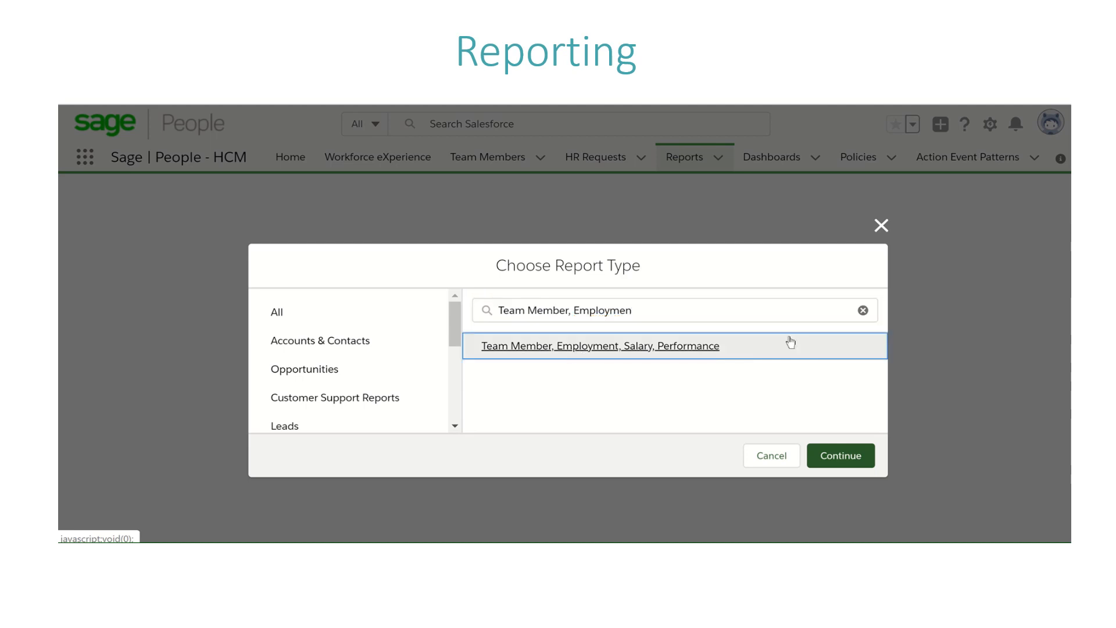
left_click(831, 453)
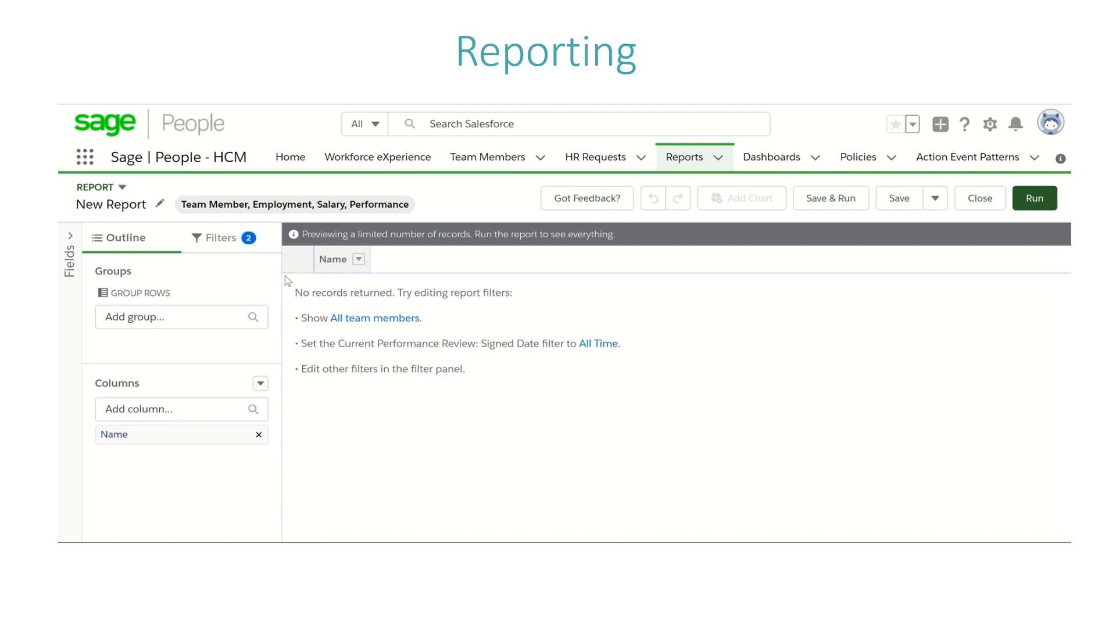
Step: Set the report filters to show all team members and the Current Performance Review: Signed Date to All Time
left_click(208, 240)
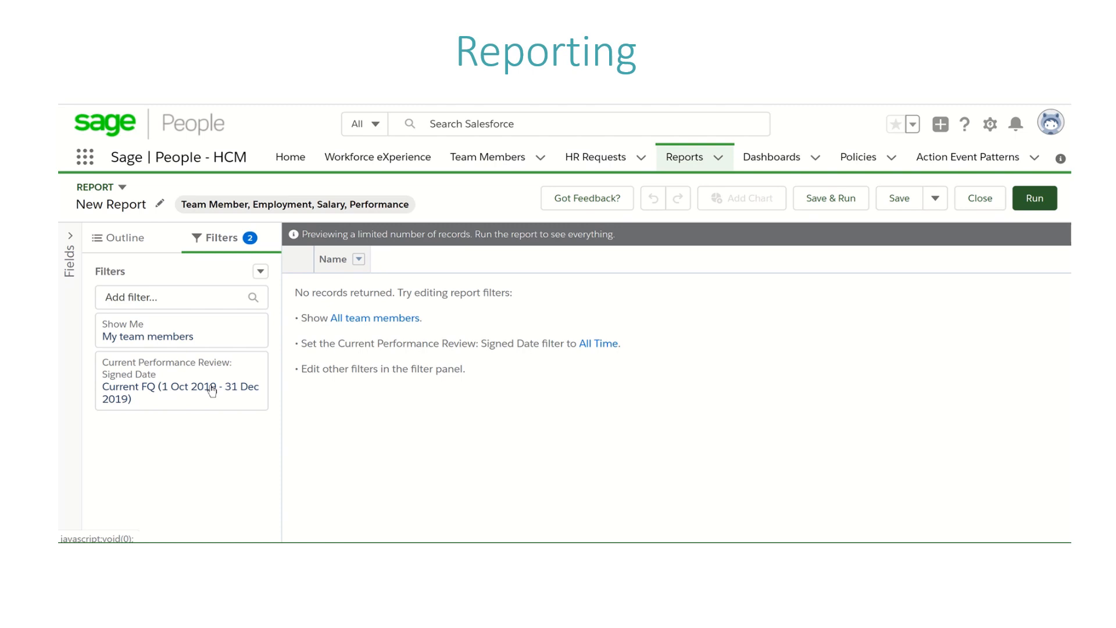
left_click(402, 320)
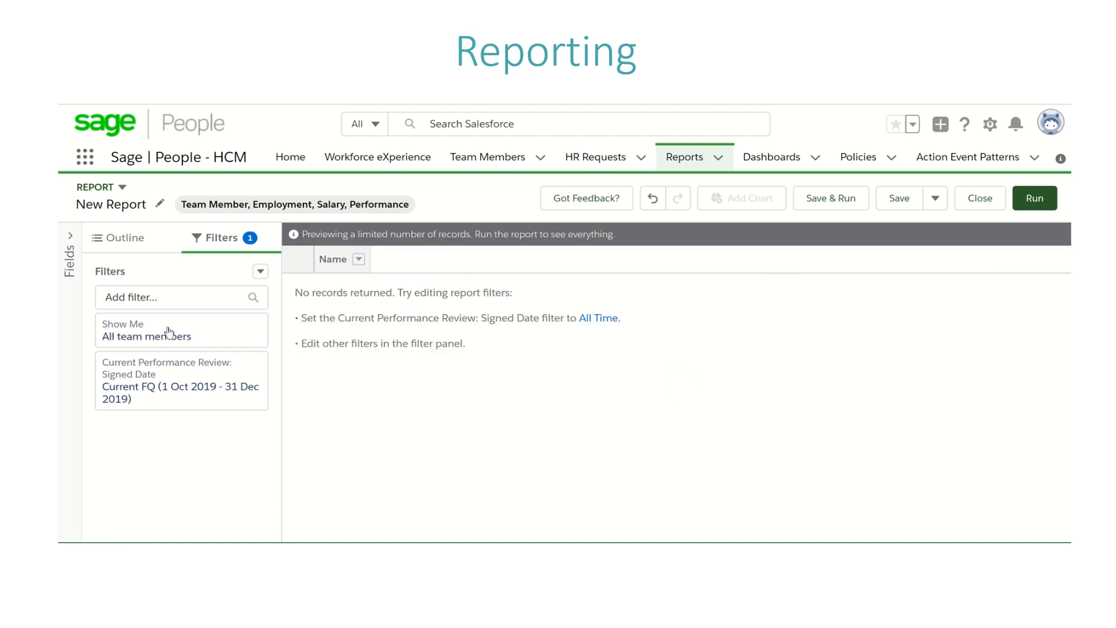
left_click(597, 317)
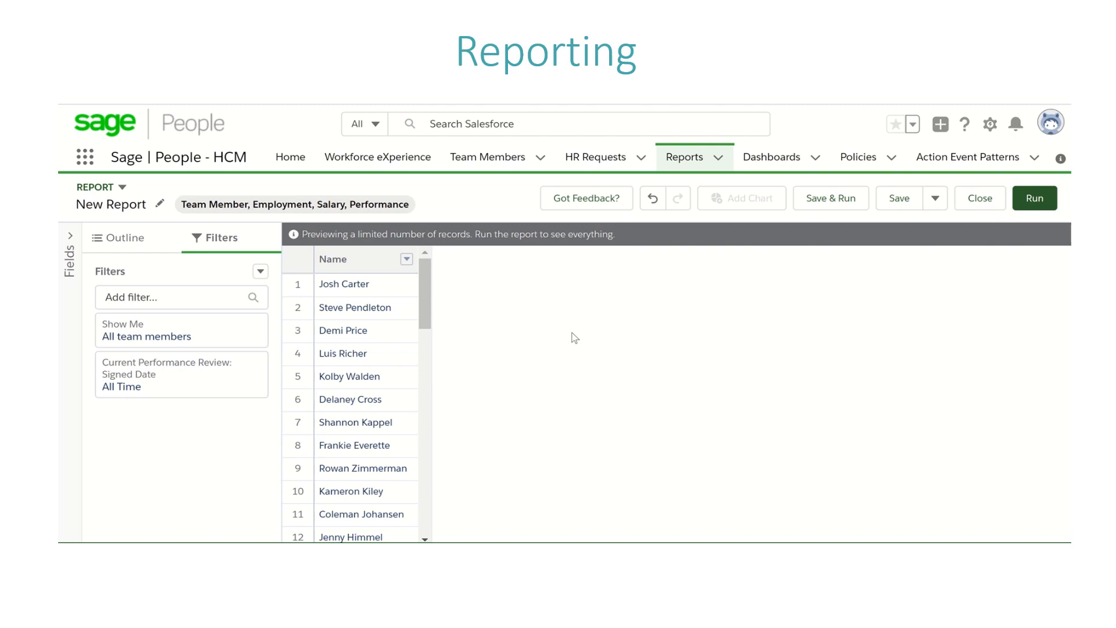
Step: Add the Favourite Drink field from the full field list as a report column and remove that column again
left_click(70, 242)
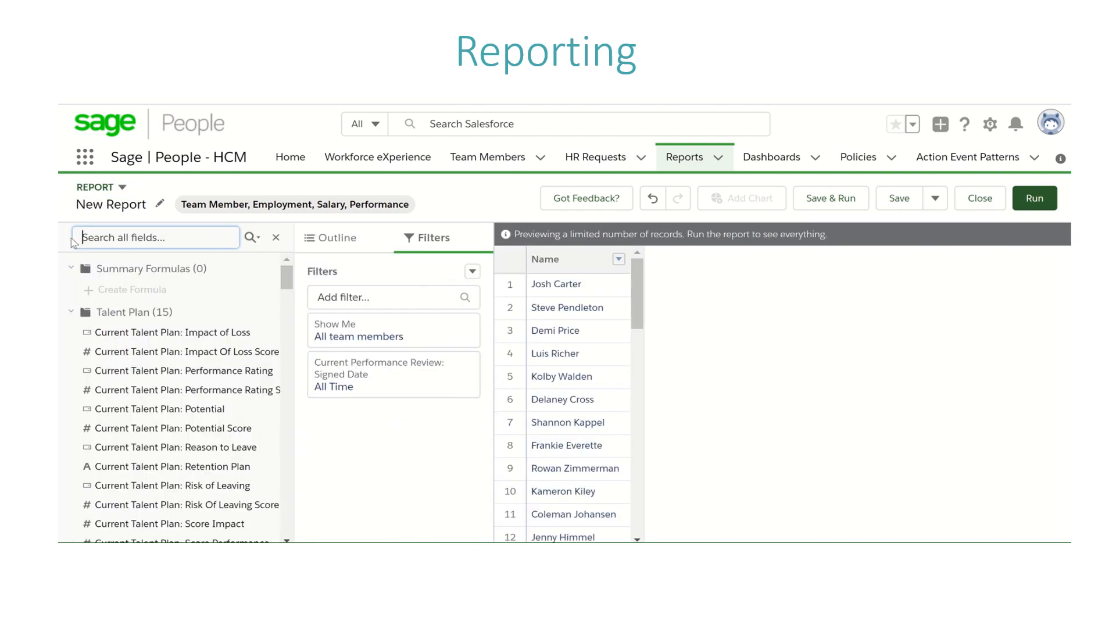
left_click_drag(285, 273, 284, 528)
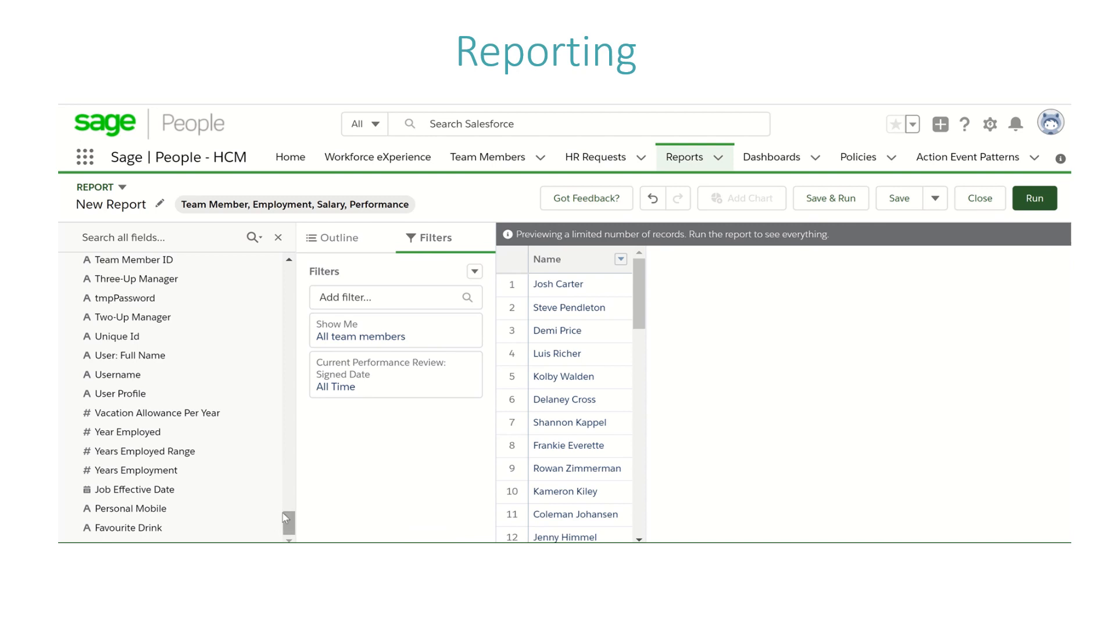
left_click(151, 530)
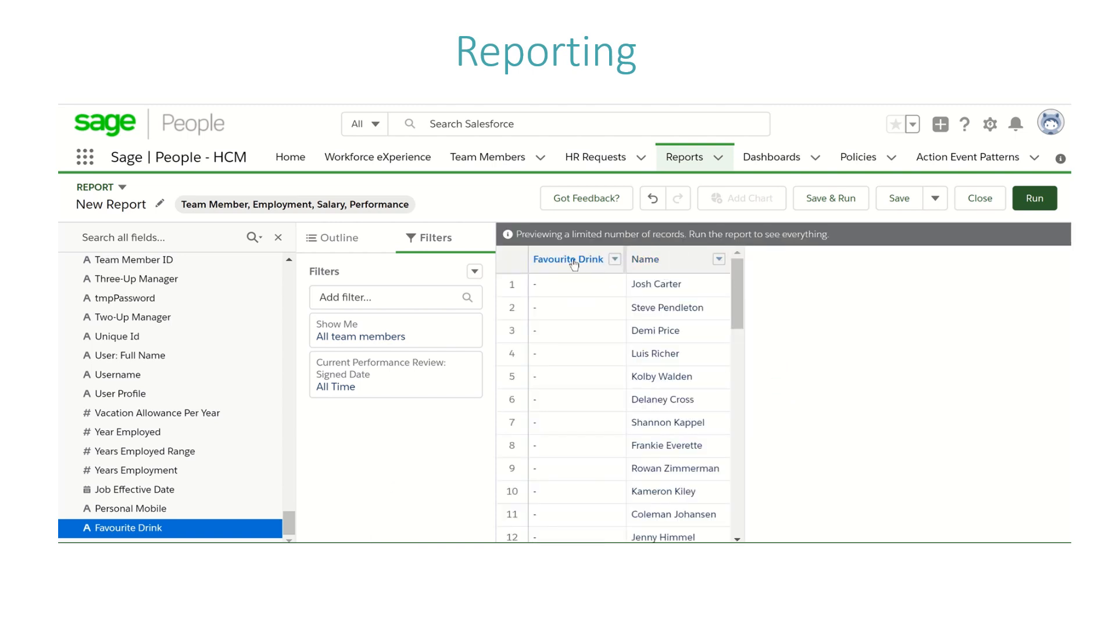
left_click(574, 262)
left_click(277, 240)
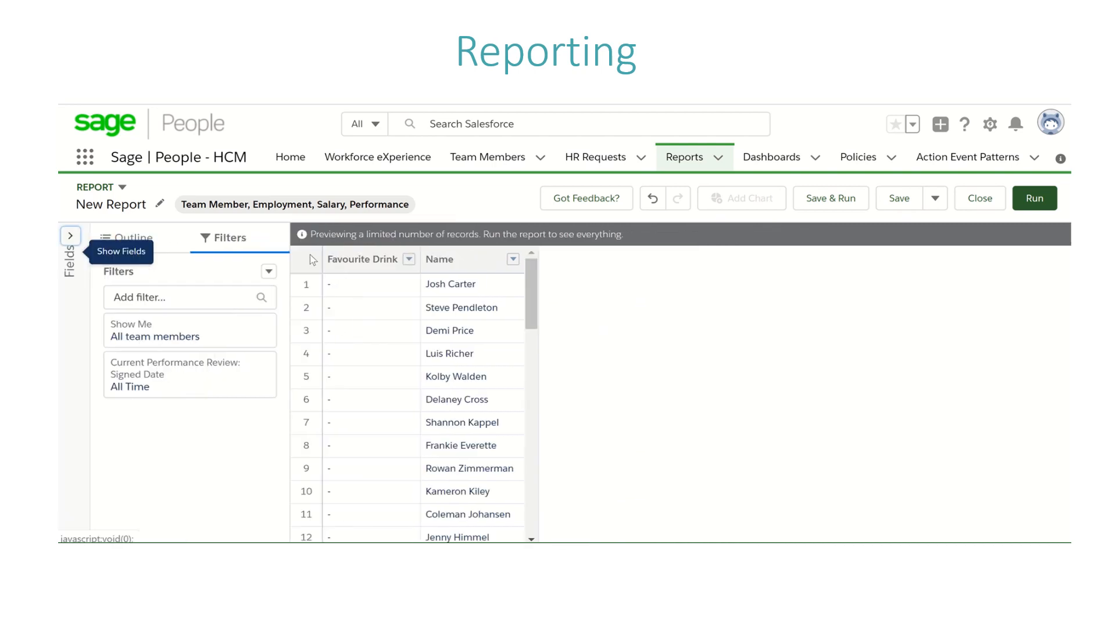
left_click(399, 259)
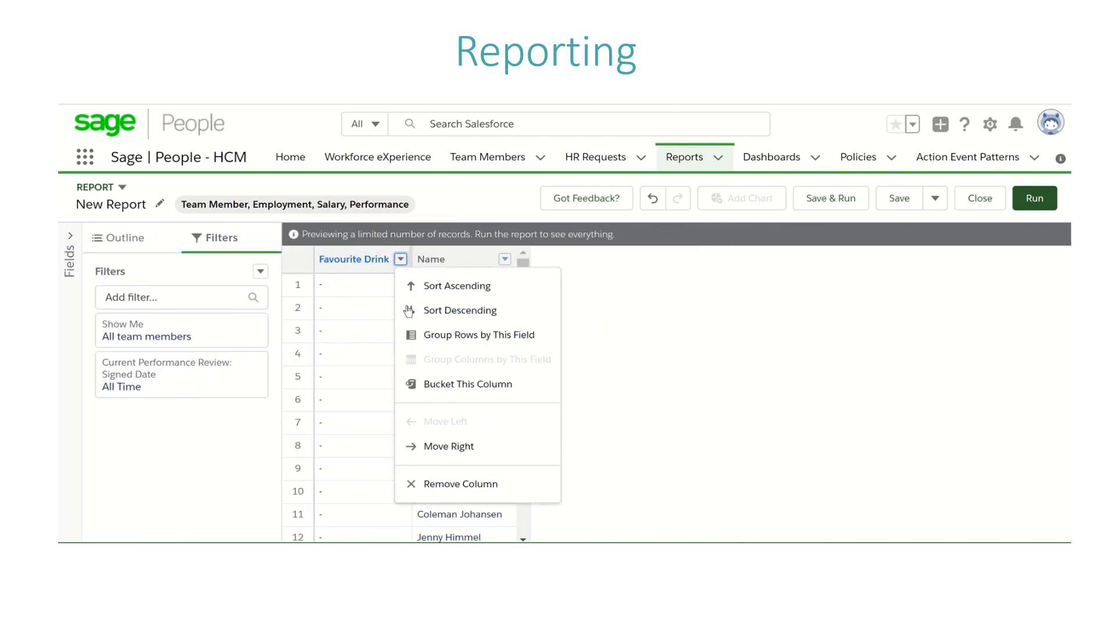
left_click(453, 495)
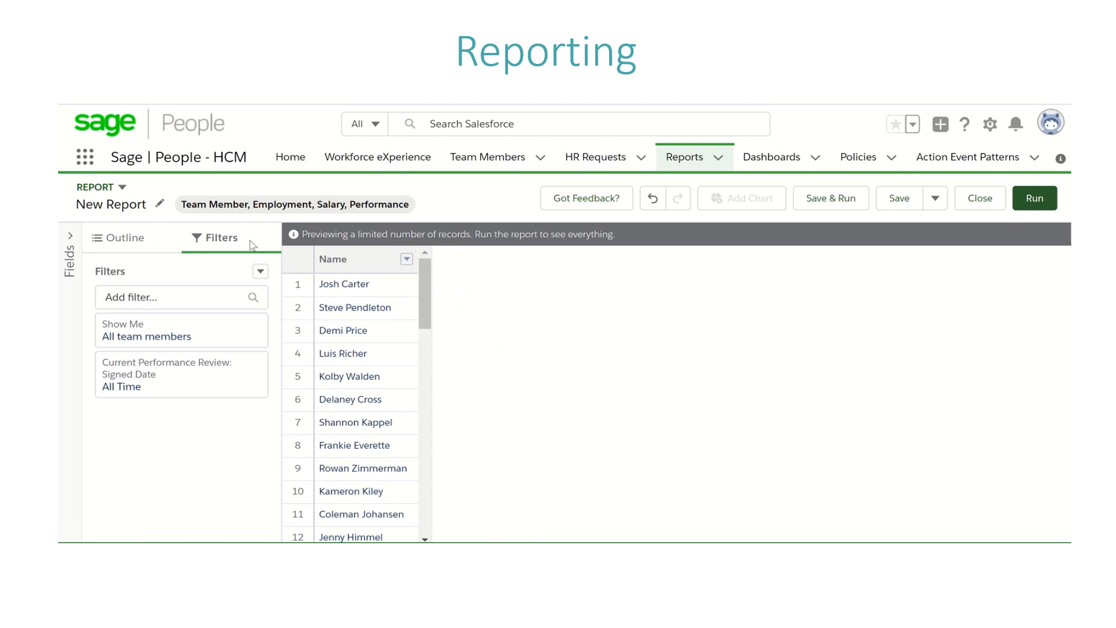
Step: Add the HR Department: HR Department and Manager: Name columns in the report outline, searching "hr de" and "mana"
left_click(115, 239)
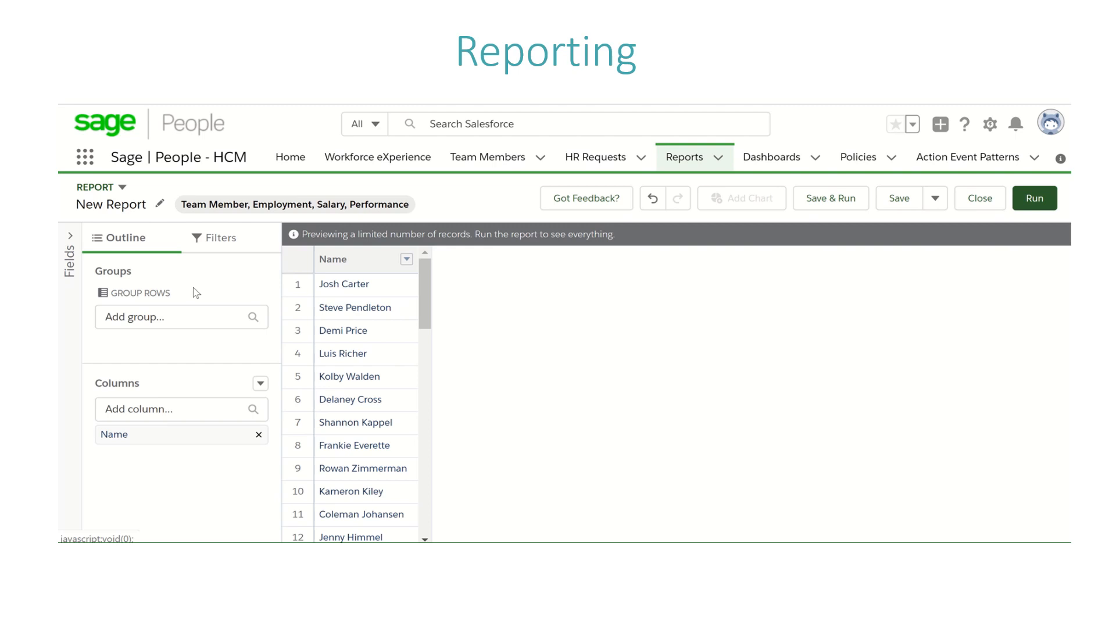
left_click(199, 414)
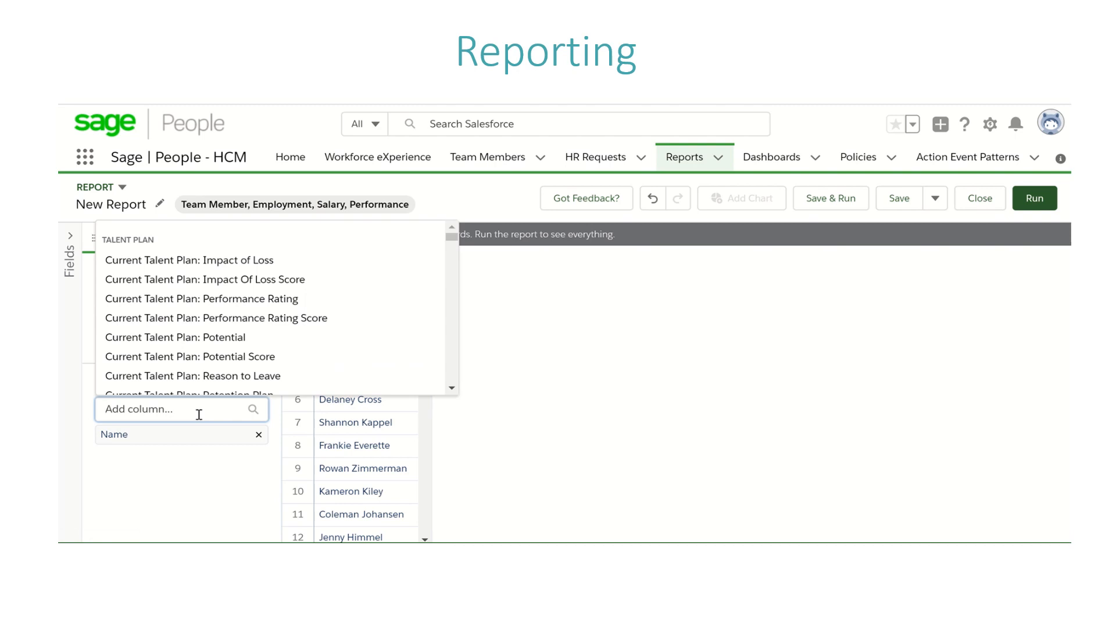
type("hr de")
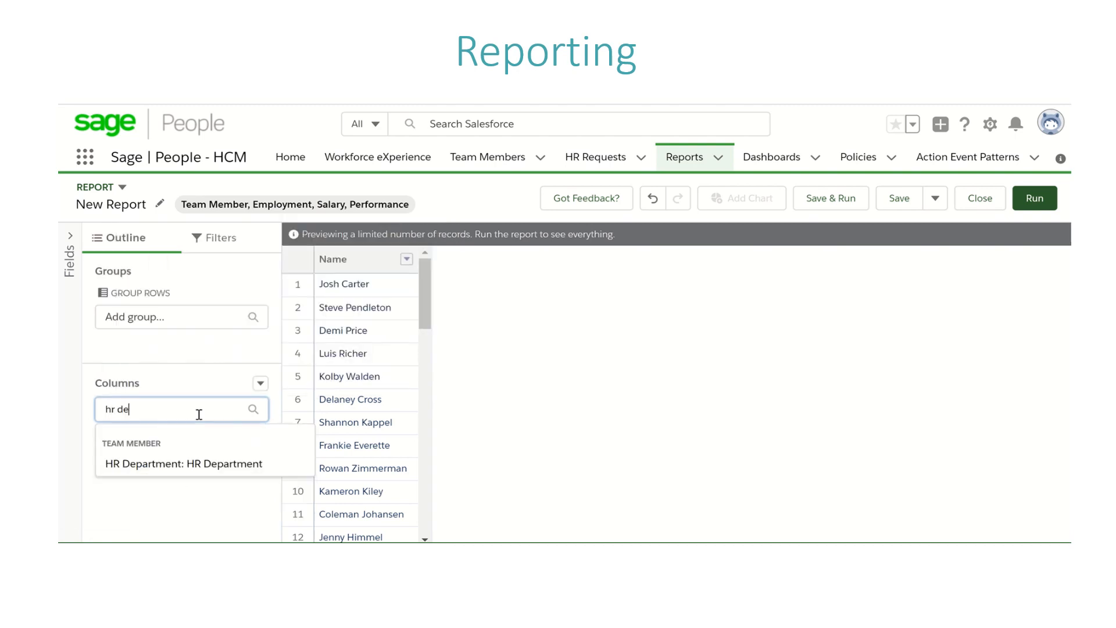
left_click(211, 464)
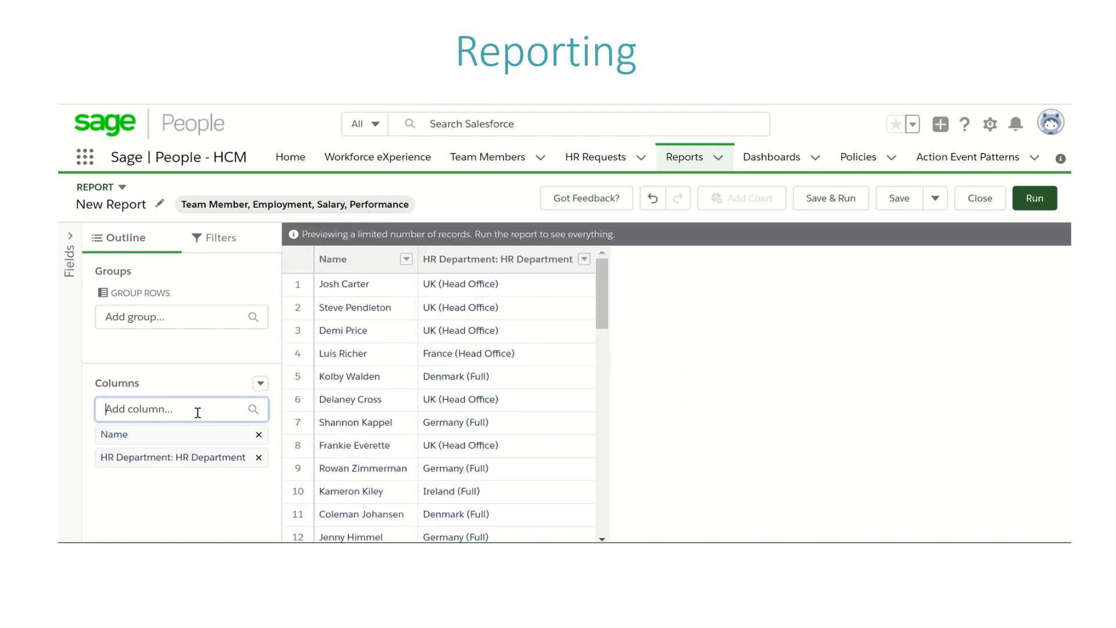
type("mana")
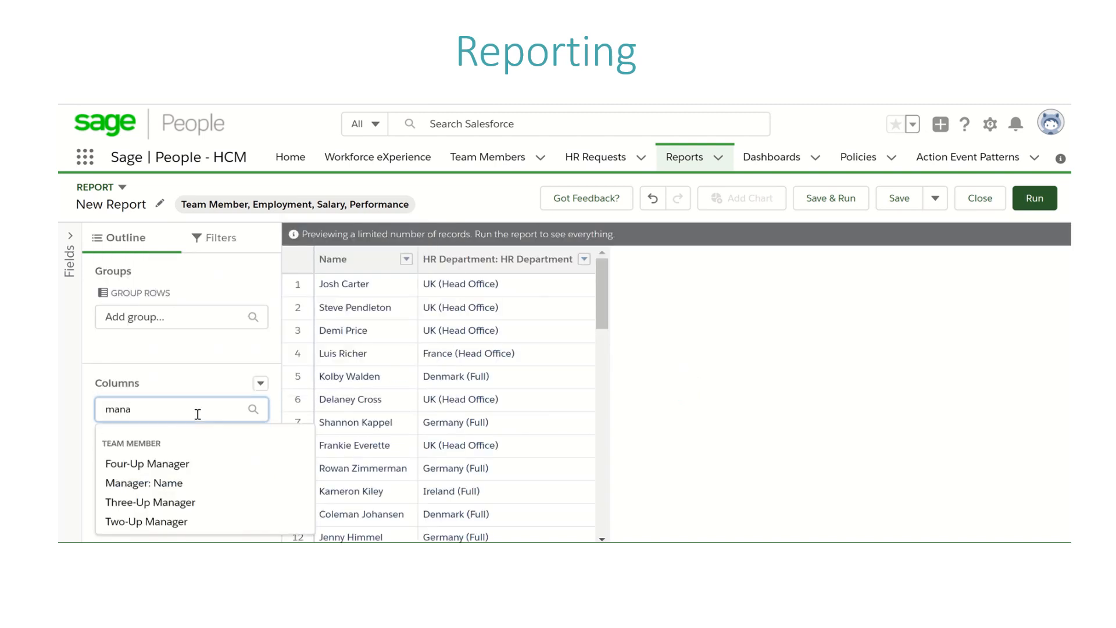
left_click(193, 482)
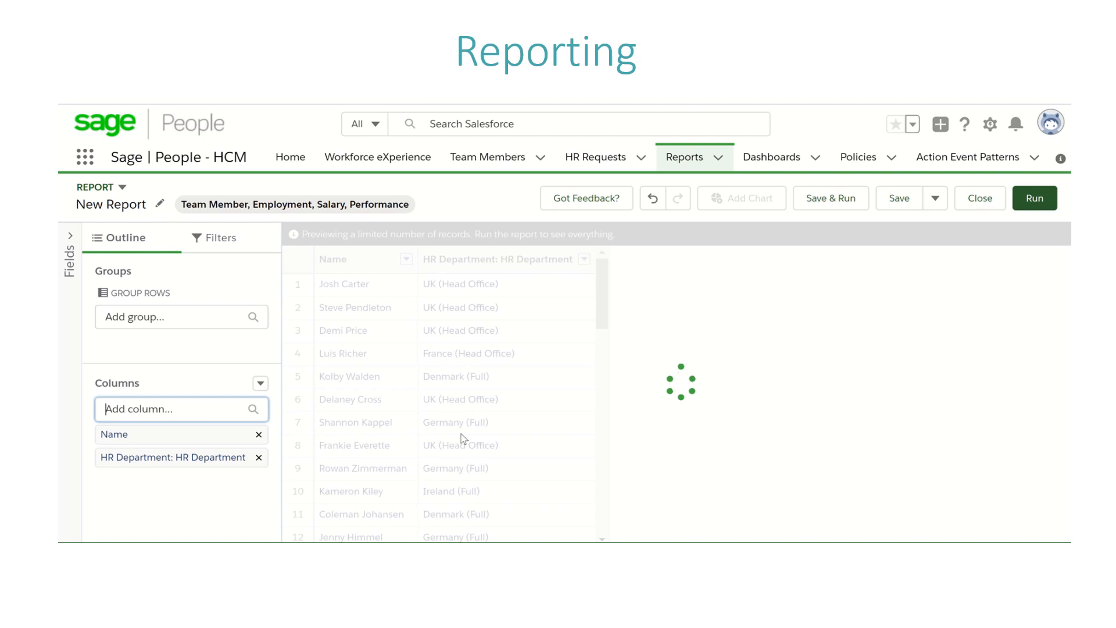
Step: Add the Age column to the report and leave the row grouping empty
left_click(193, 405)
type("gge")
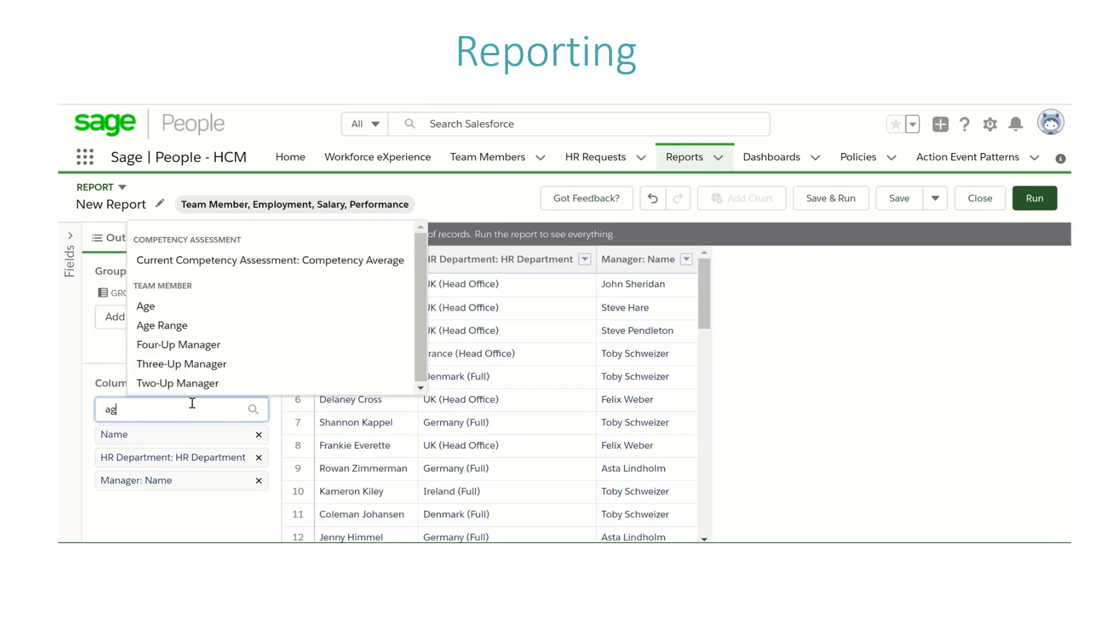
left_click(258, 314)
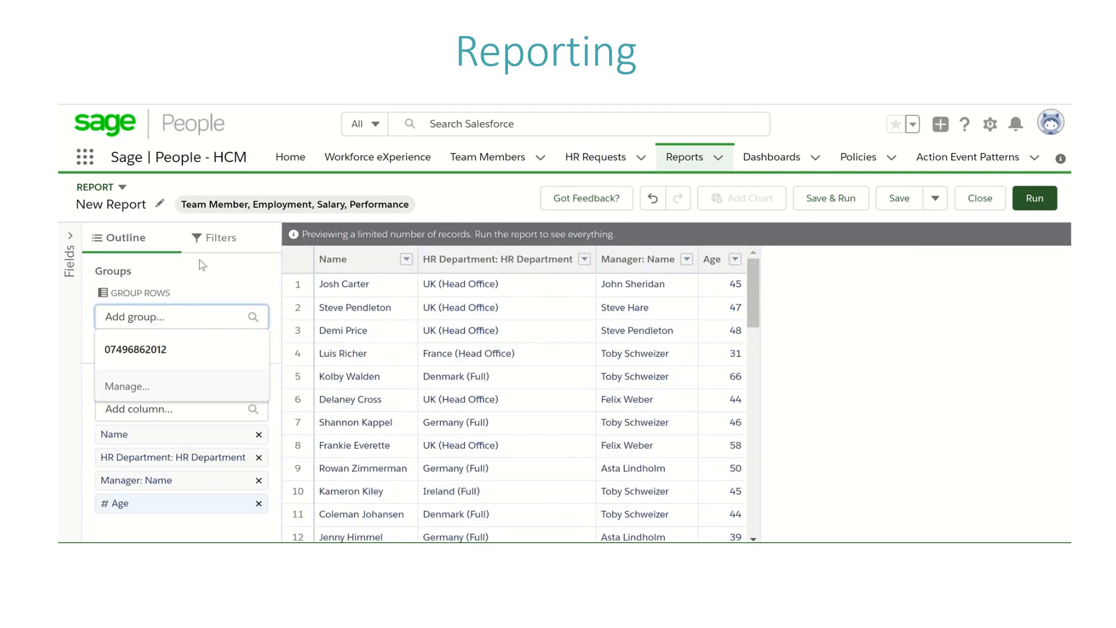
left_click(194, 283)
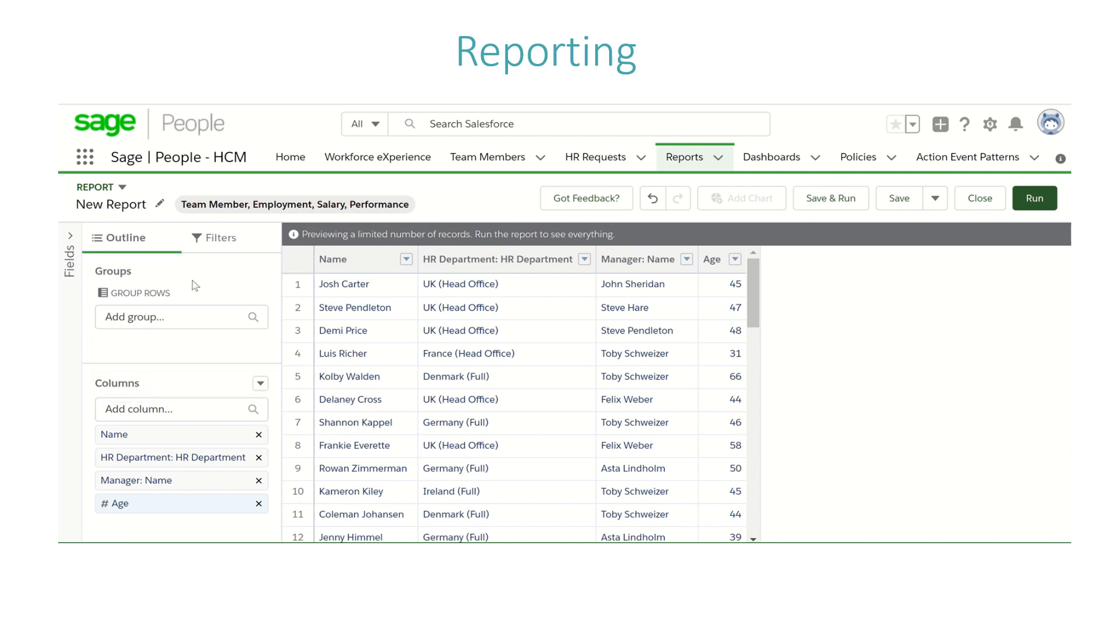
Step: Add a report filter on Has Left that equals False, finding the field with "has"
left_click(233, 243)
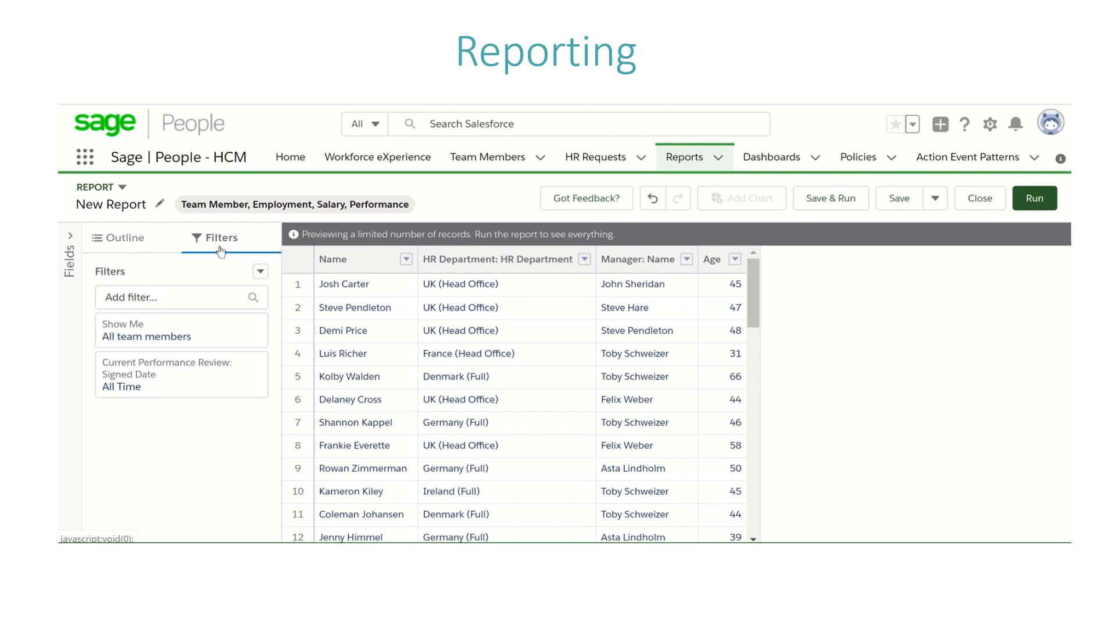
left_click(190, 299)
type("has")
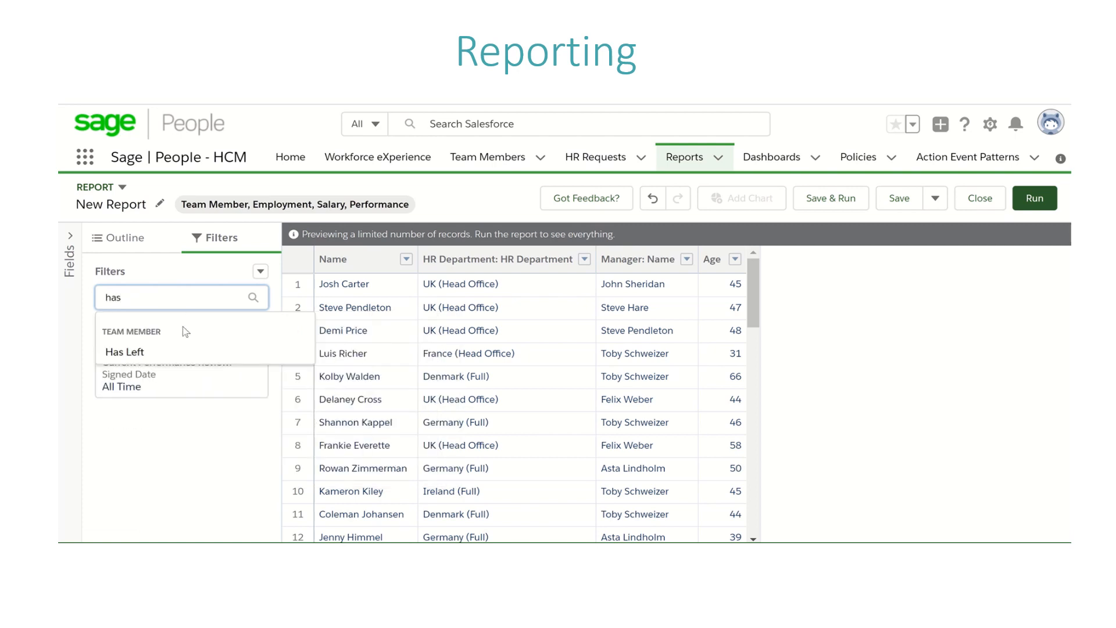
left_click(177, 353)
left_click(342, 435)
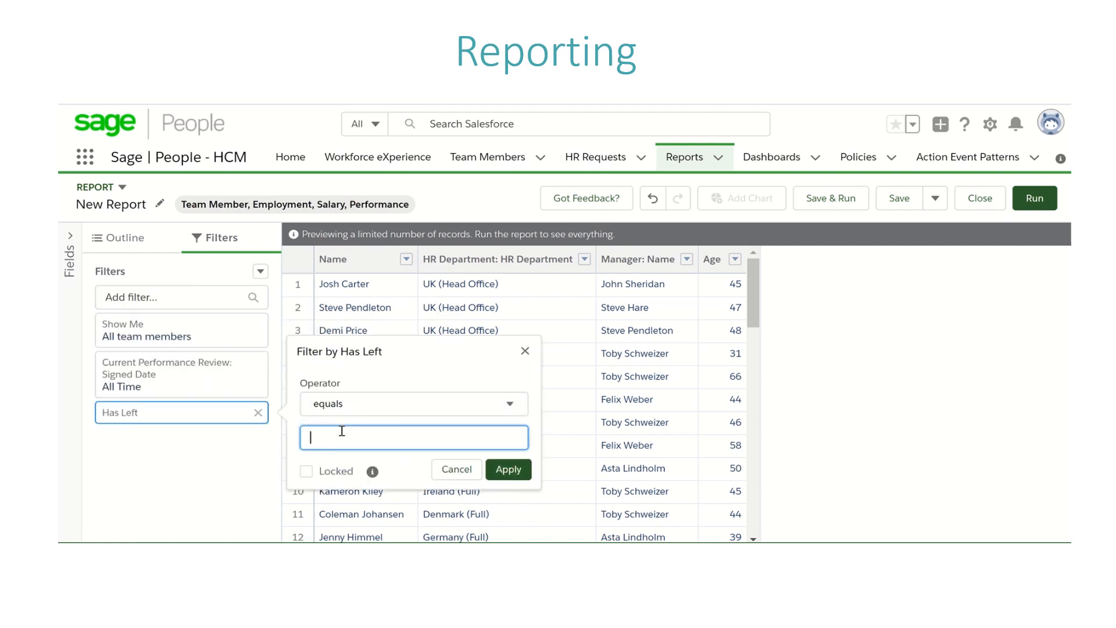
type("Active")
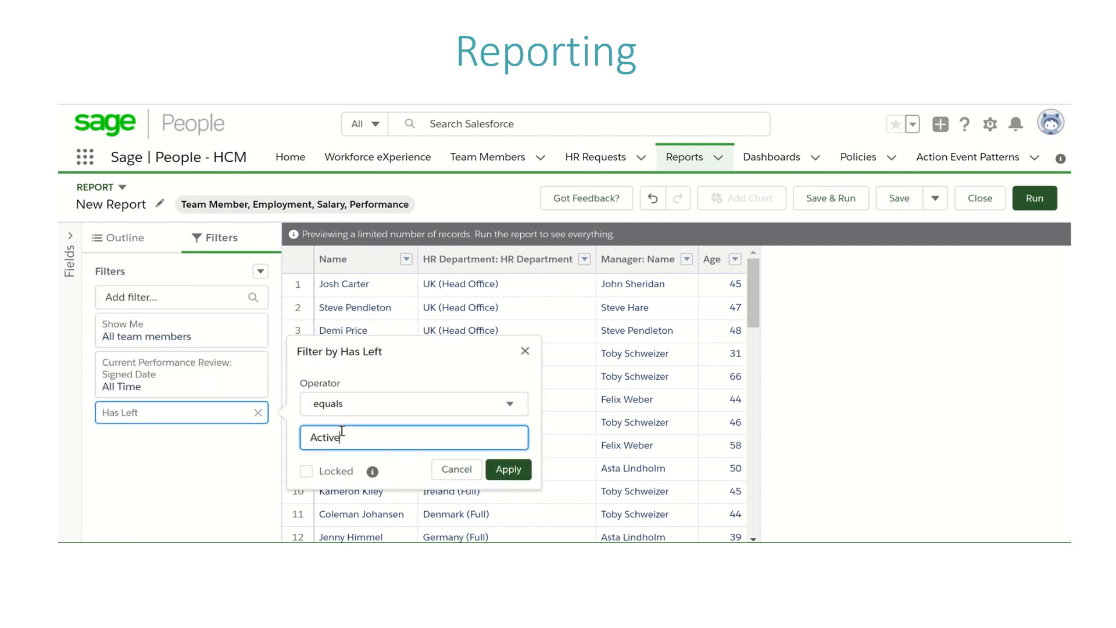
key("ctrl+a")
type("False")
left_click(509, 470)
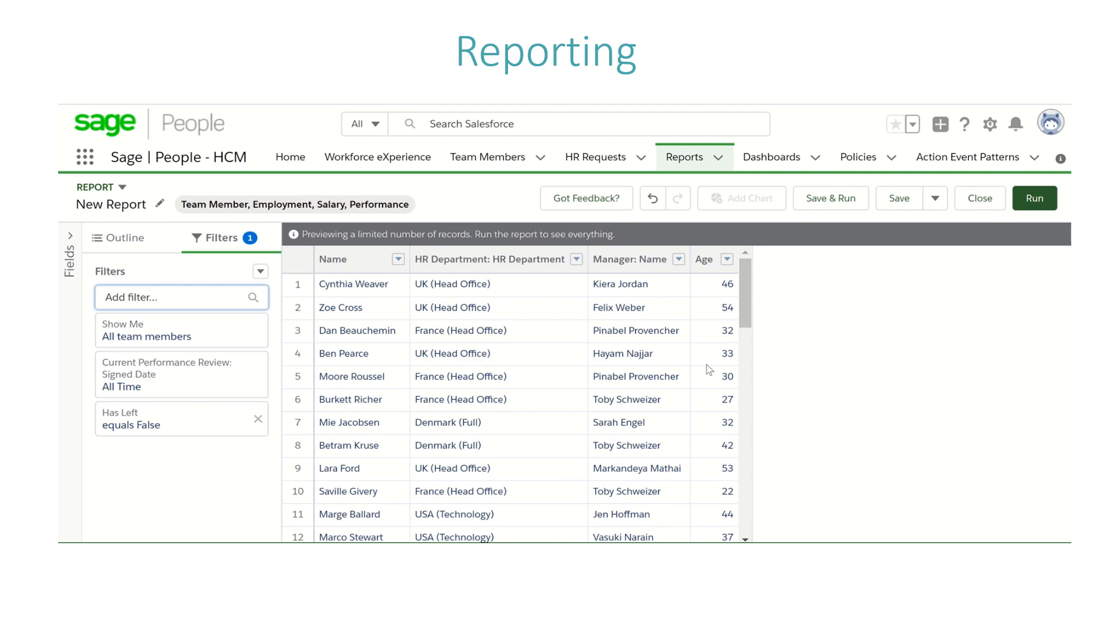
Step: Group the report rows by HR Department: HR Department, finding the field with "hr de"
left_click(110, 239)
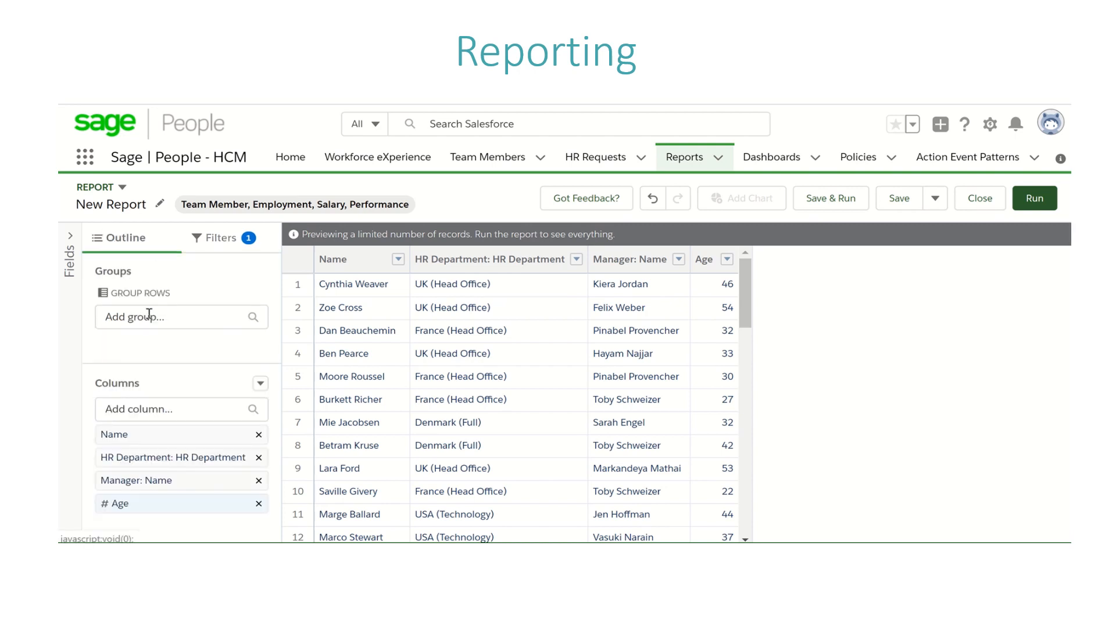
left_click(178, 319)
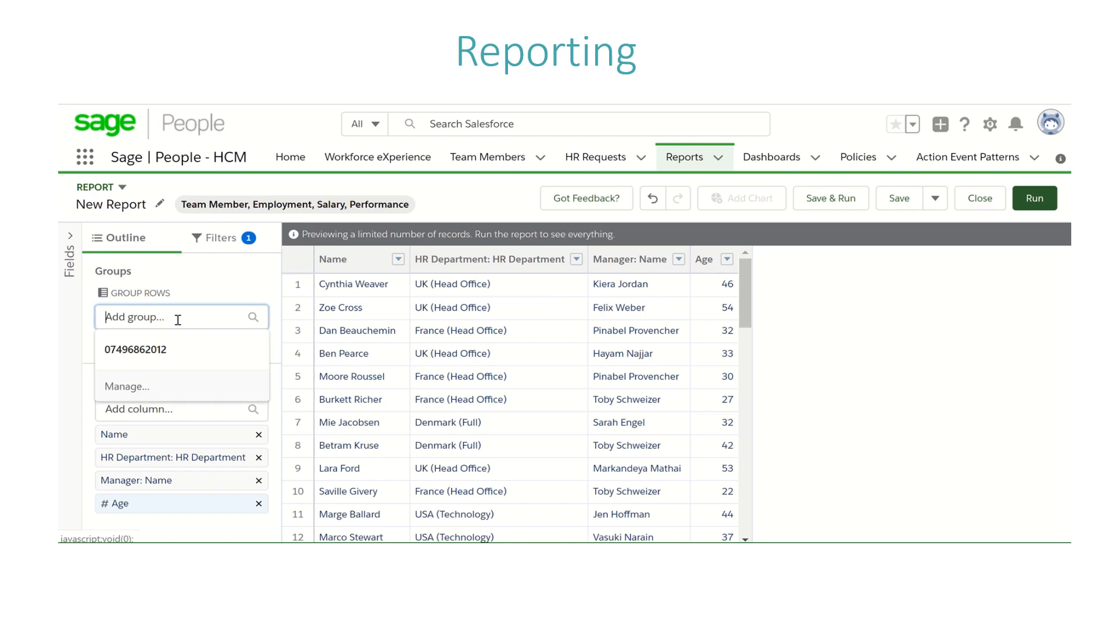
type("hr de")
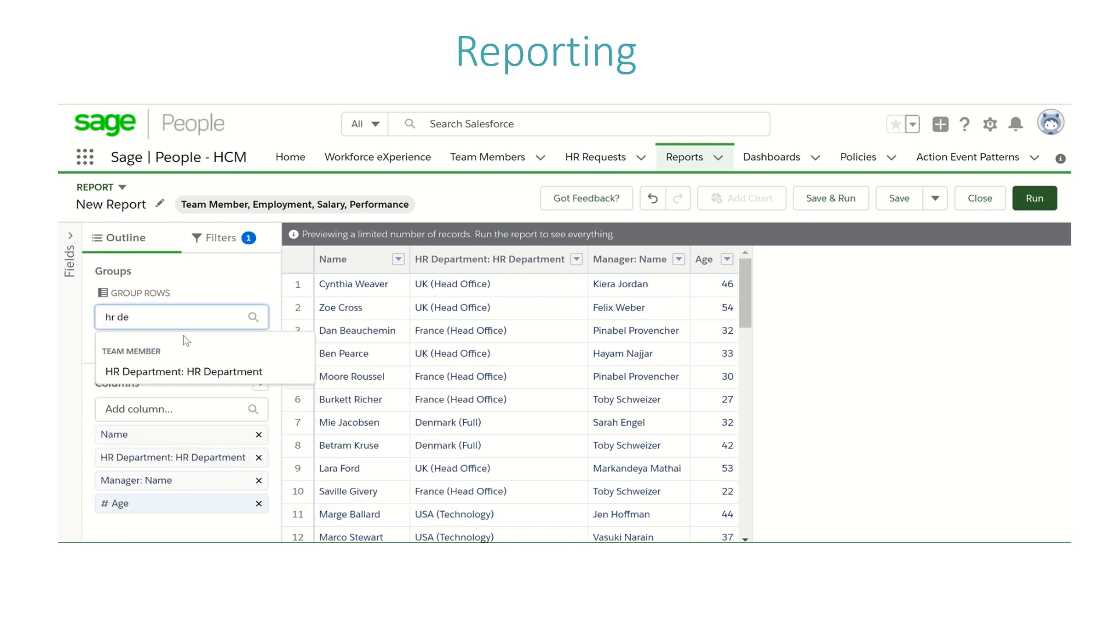
left_click(205, 372)
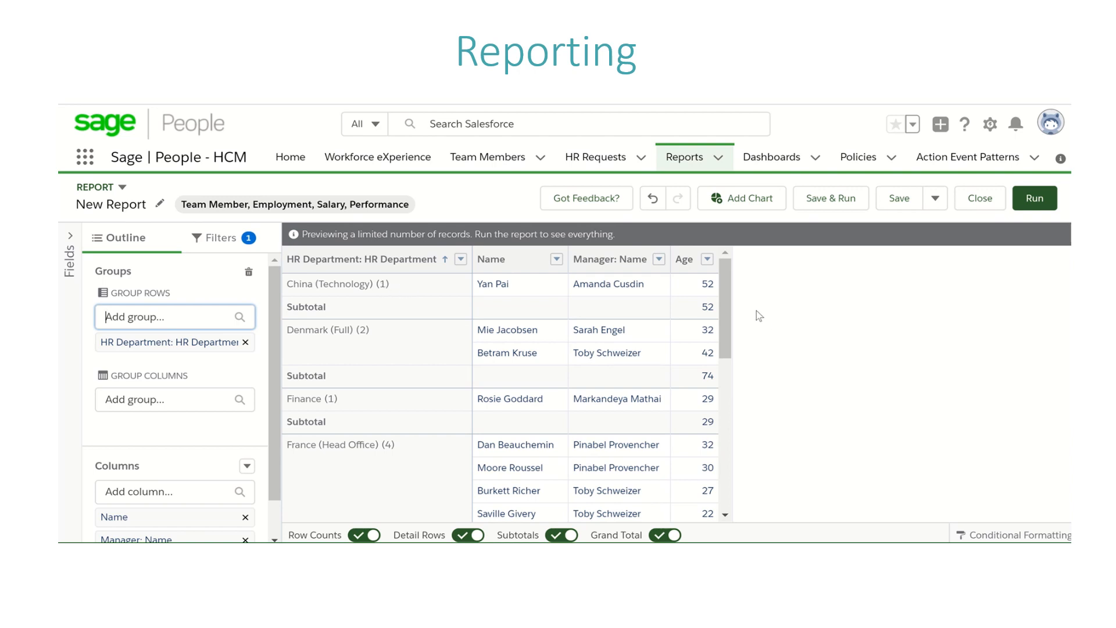
mouse_move(728, 307)
left_mouse_down()
mouse_move(728, 326)
mouse_move(728, 304)
left_mouse_up()
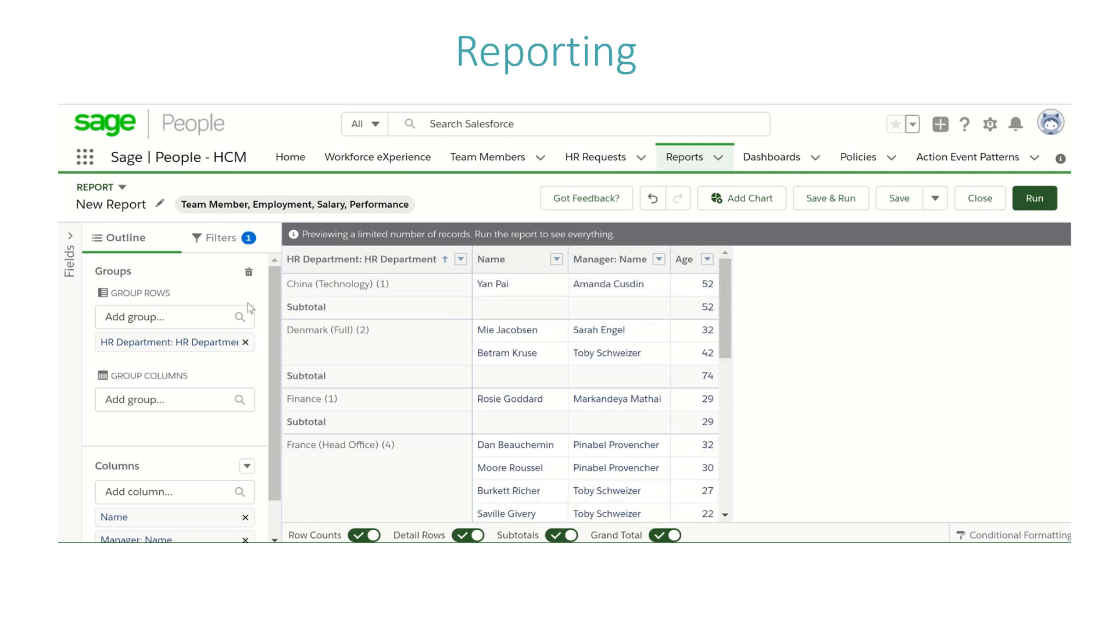
Step: Group the report columns by Age Range, finding the field with "age"
left_click(201, 405)
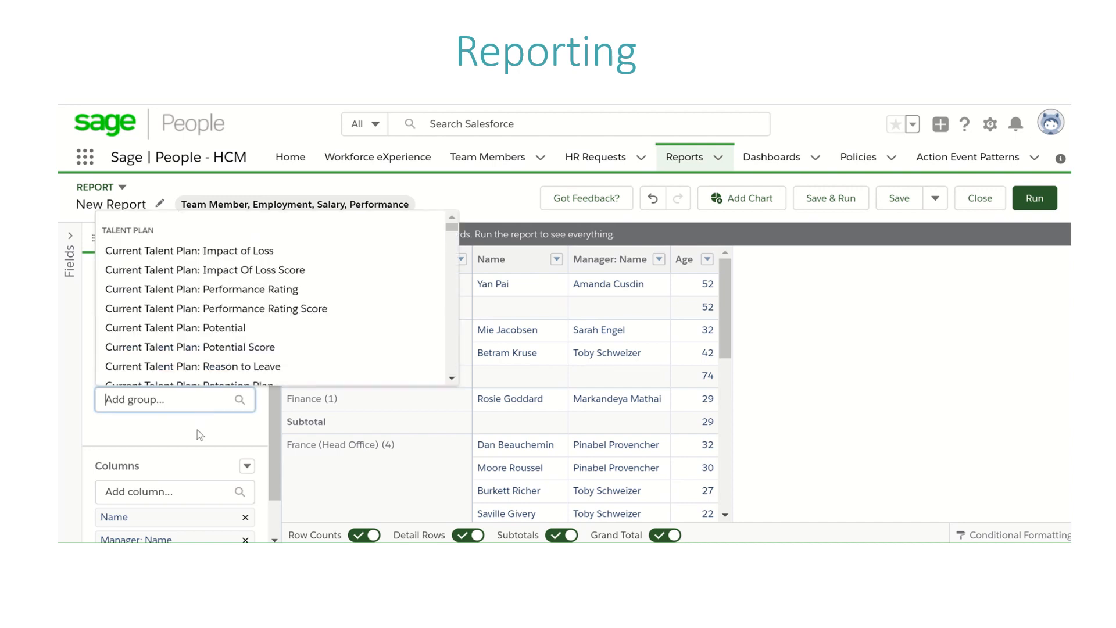
left_click(197, 434)
left_click(191, 402)
type("age")
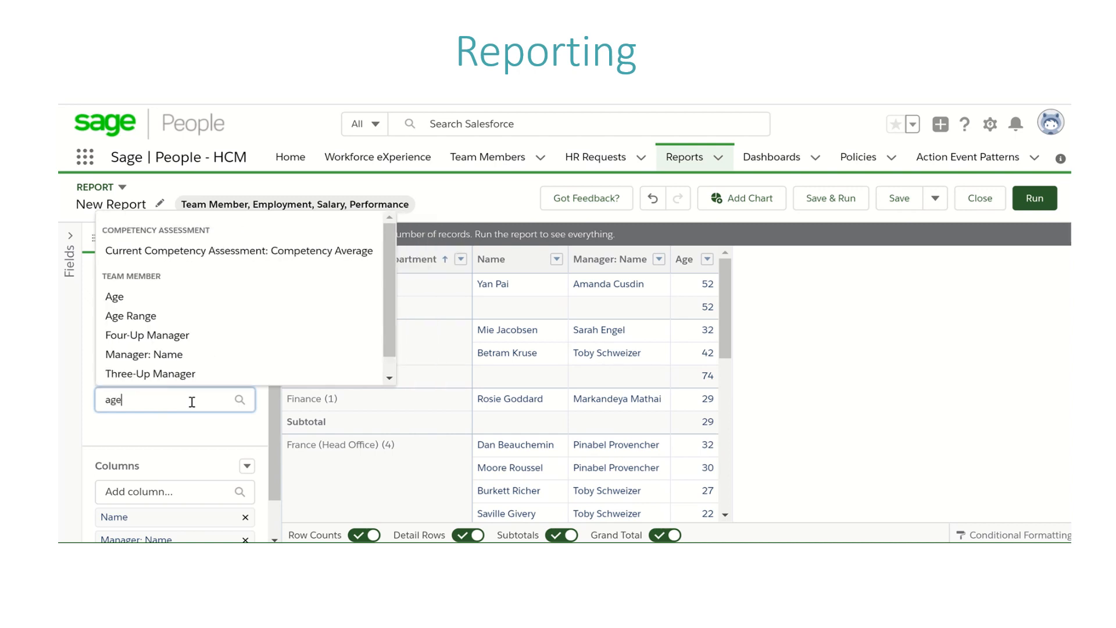
left_click(225, 317)
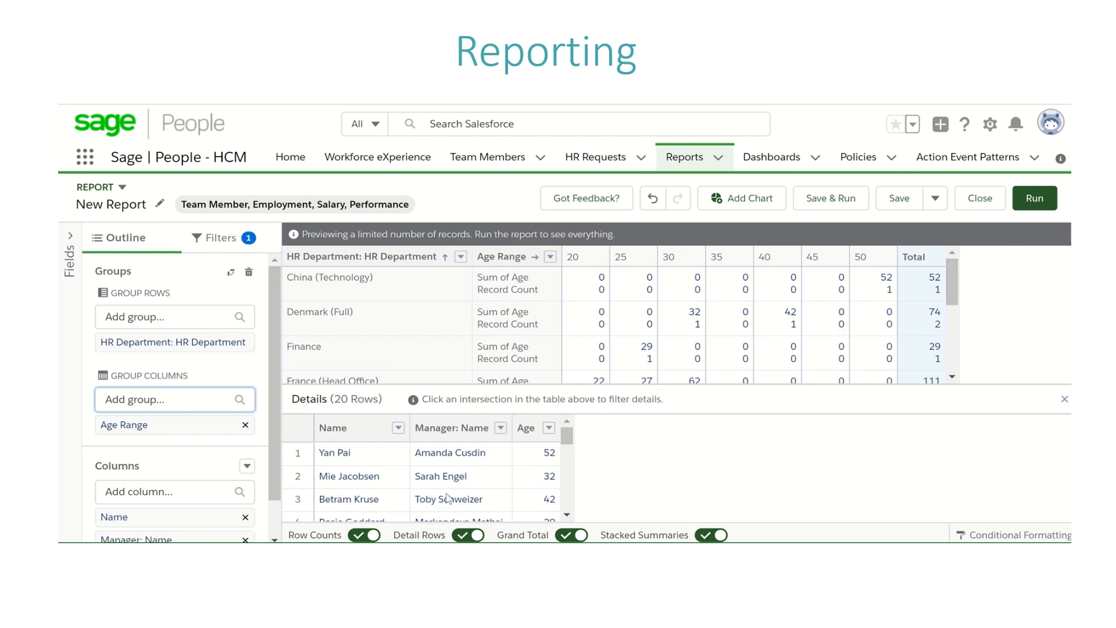
Step: Turn off the report's Detail Rows, Grand Total and Stacked Summaries
left_click(463, 536)
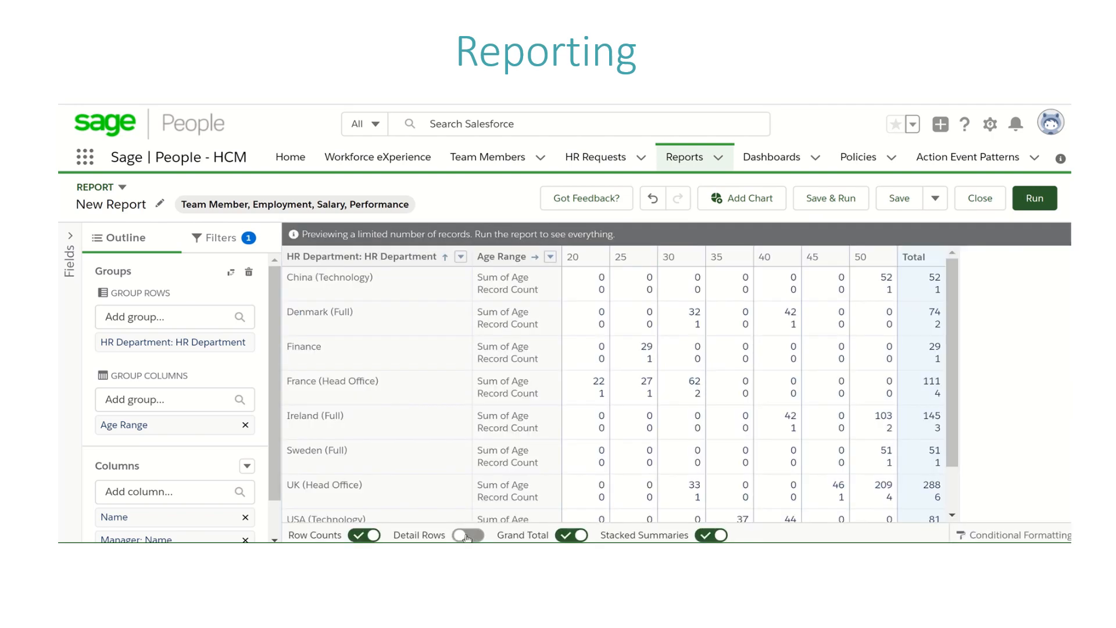
left_click(568, 535)
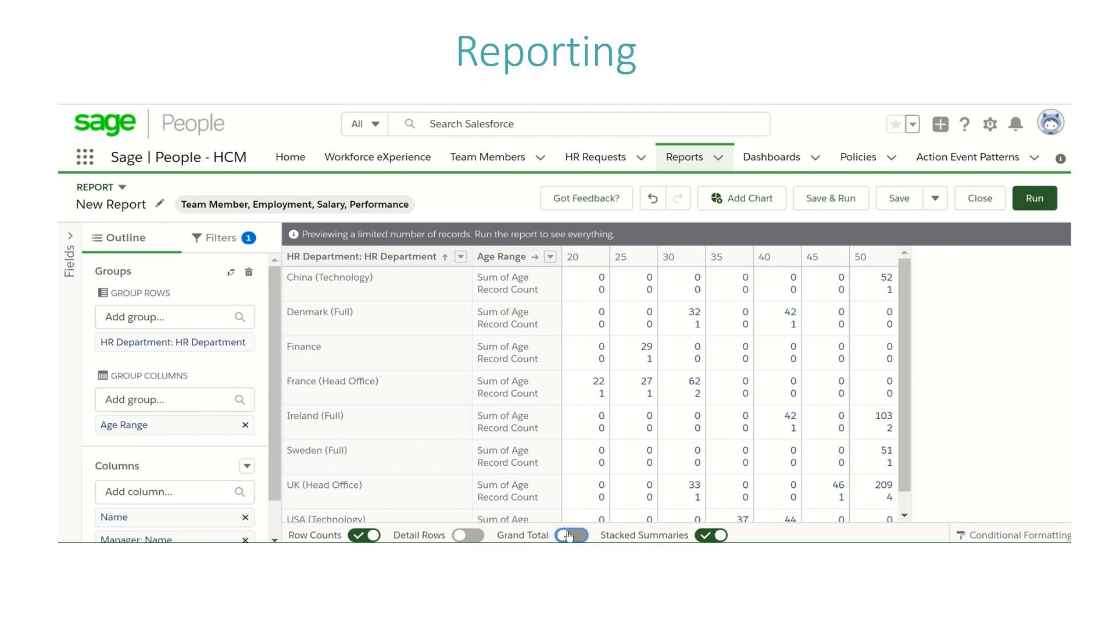
left_click(710, 536)
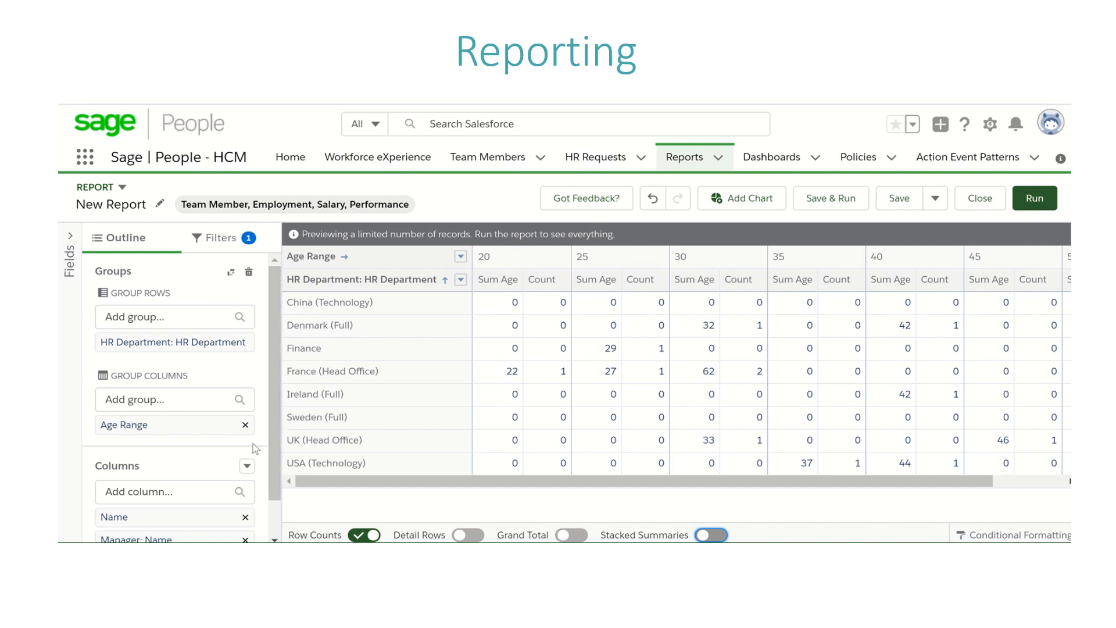
Step: Start a new bucket column based on the Age field and name it Age Bucket
left_click(248, 466)
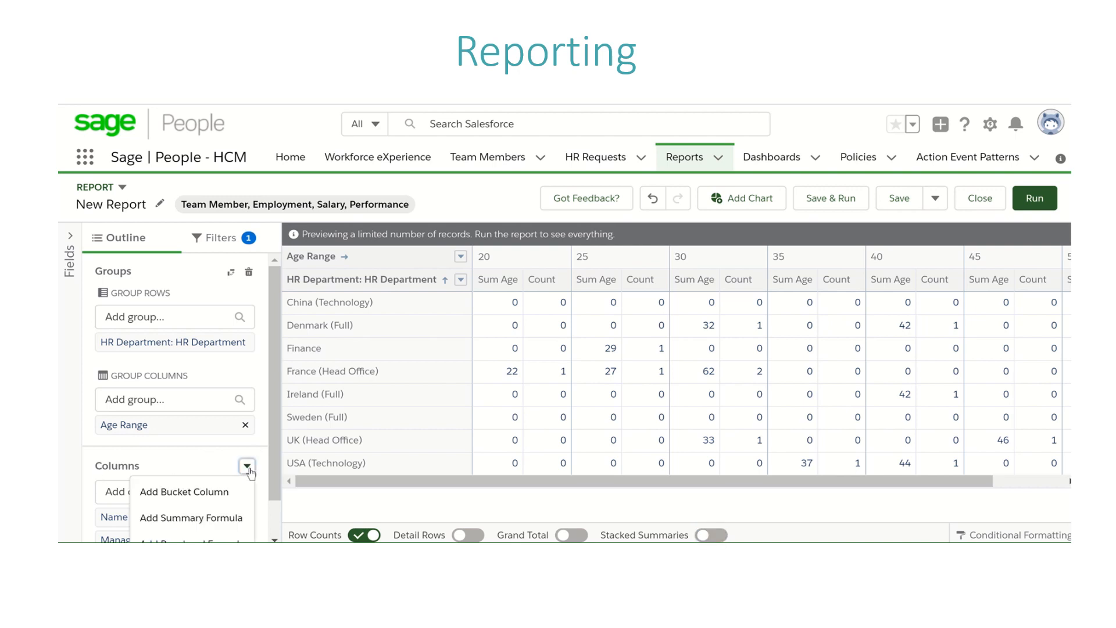
left_click(242, 488)
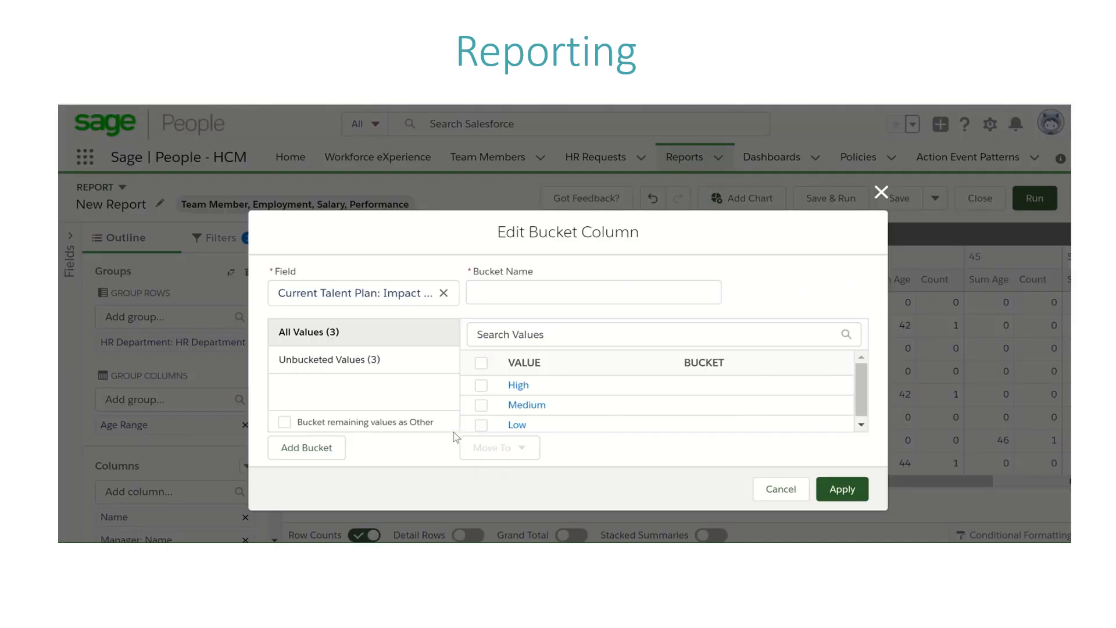
left_click(415, 296)
left_click(443, 293)
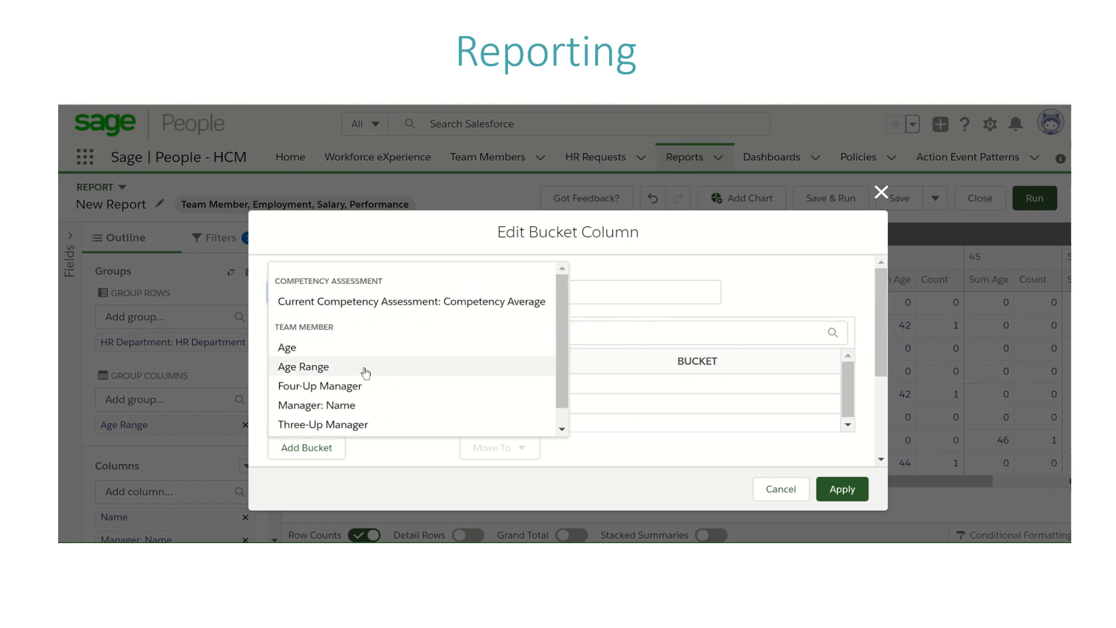
left_click(394, 347)
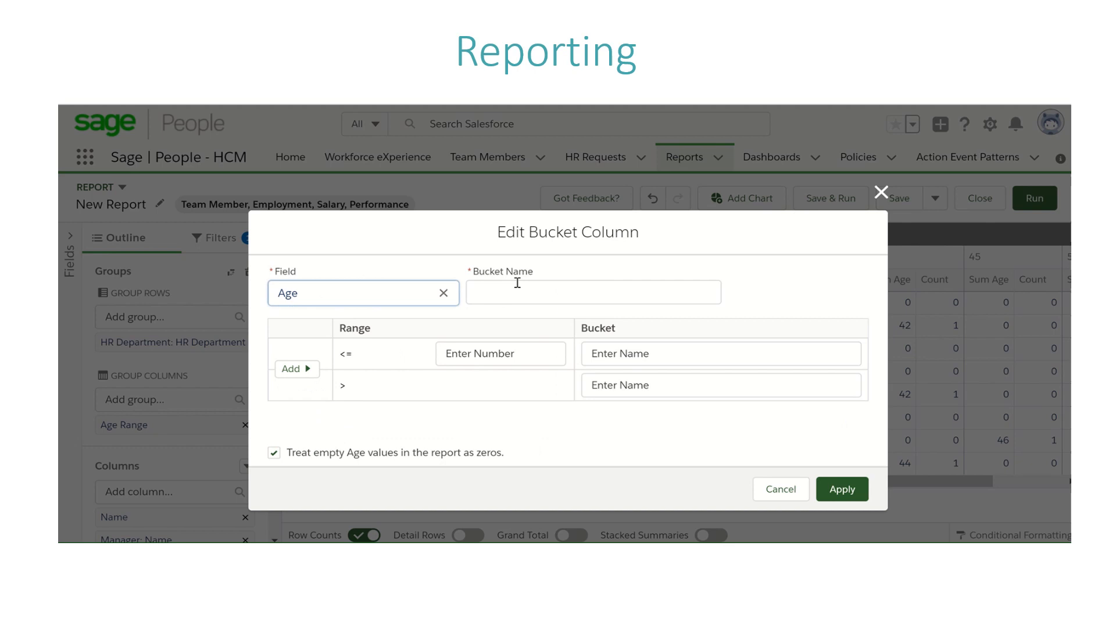
left_click(564, 289)
type("Agr Bu")
key("BackSpace")
key("BackSpace")
key("BackSpace")
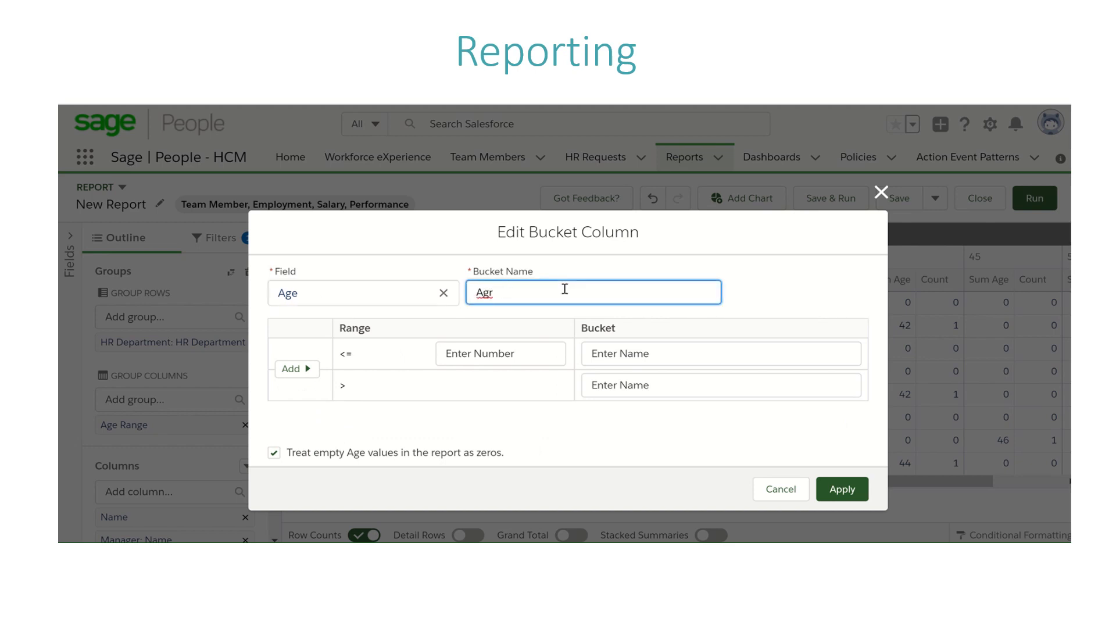
type("Bucket")
Step: Define the Age Bucket ranges with upper limits of 20, 30, 40 and 50, adding a range for each further limit
left_click(462, 352)
type("20")
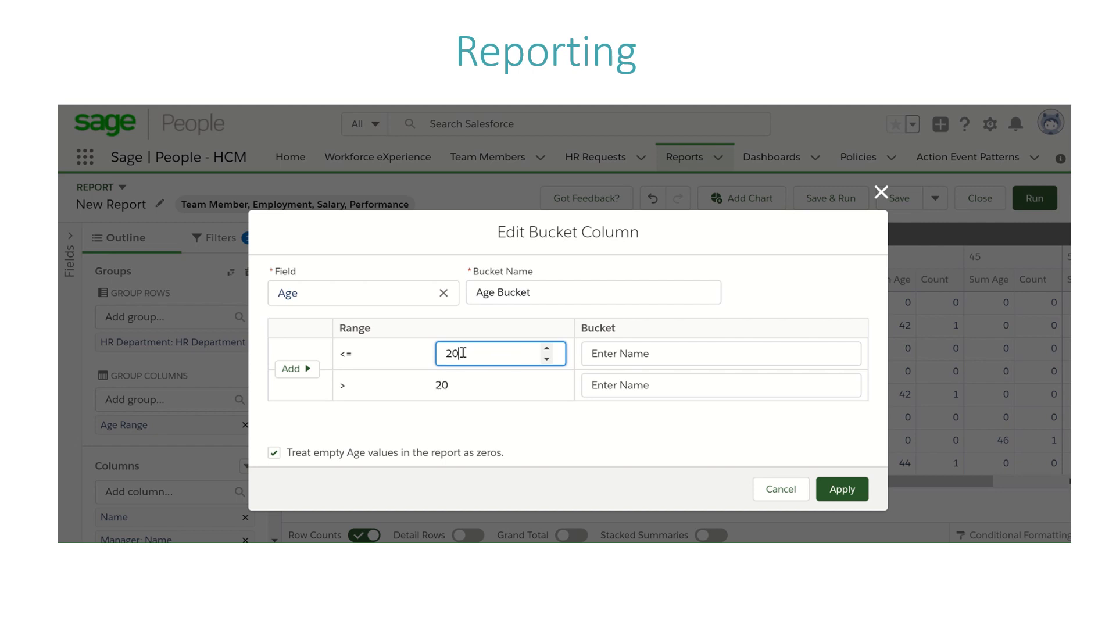
left_click(294, 368)
left_click(465, 389)
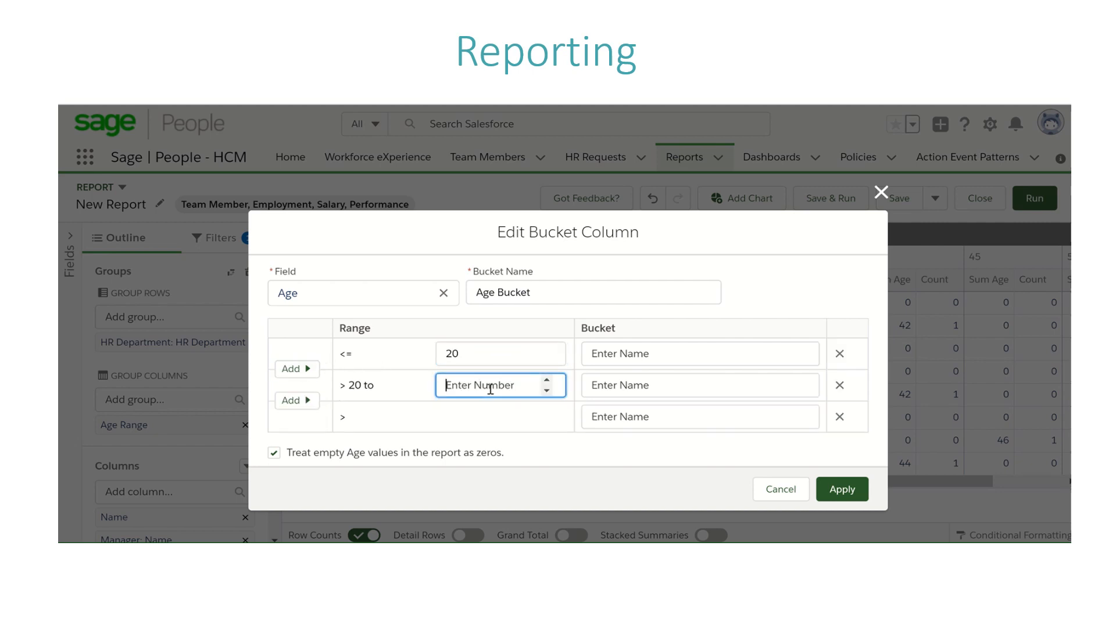
type("30")
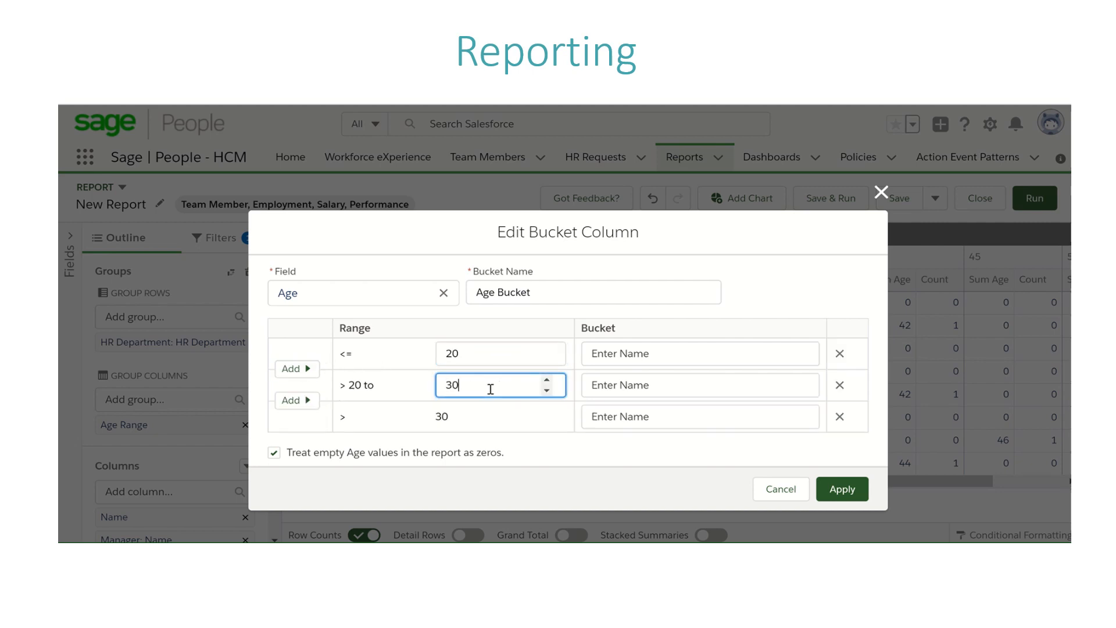
left_click(294, 401)
left_click(489, 420)
type("40")
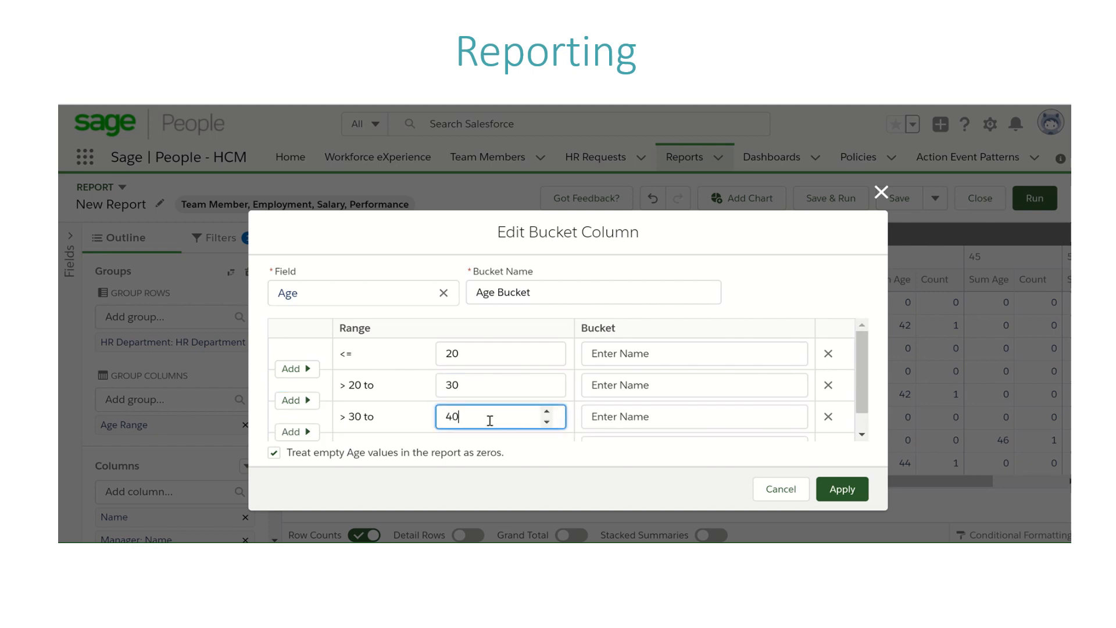
left_click(310, 433)
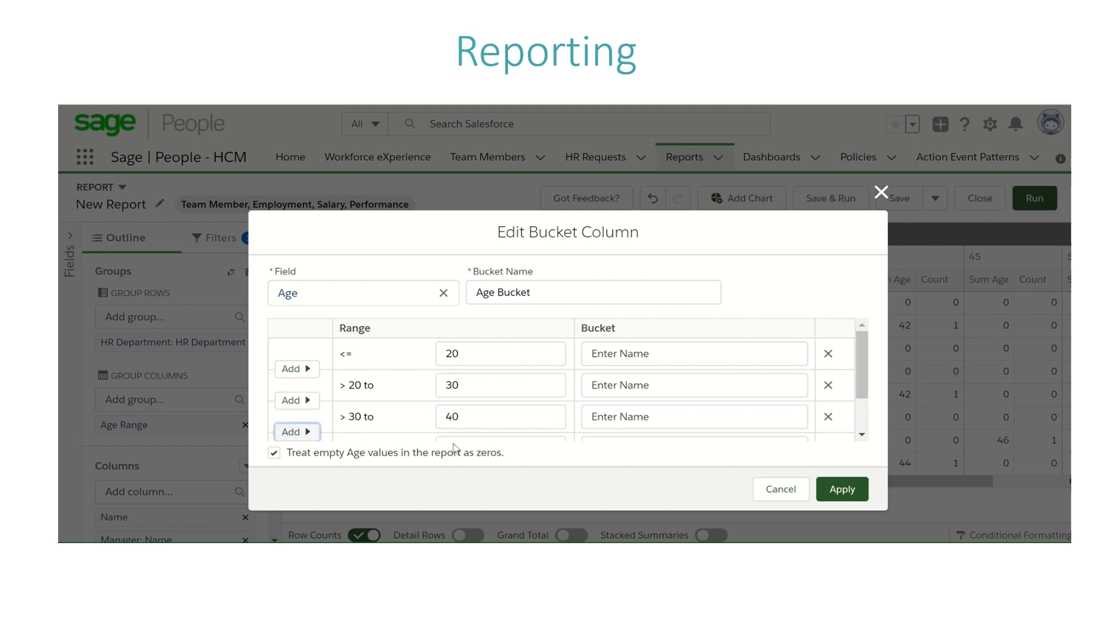
left_click(501, 437)
type("50")
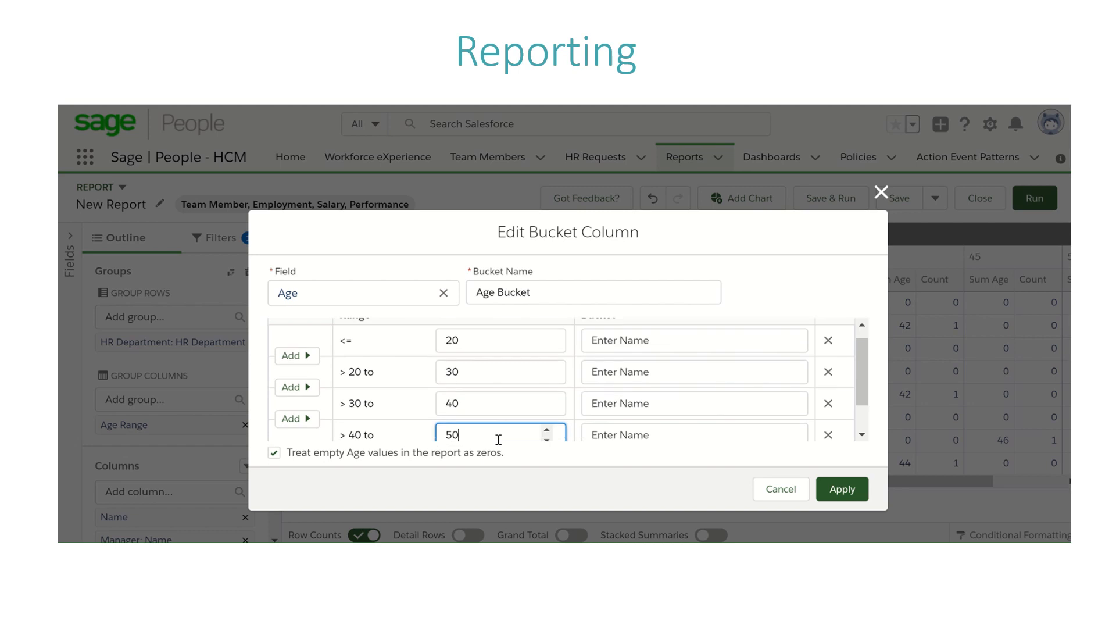
scroll(863, 378, "down", 2)
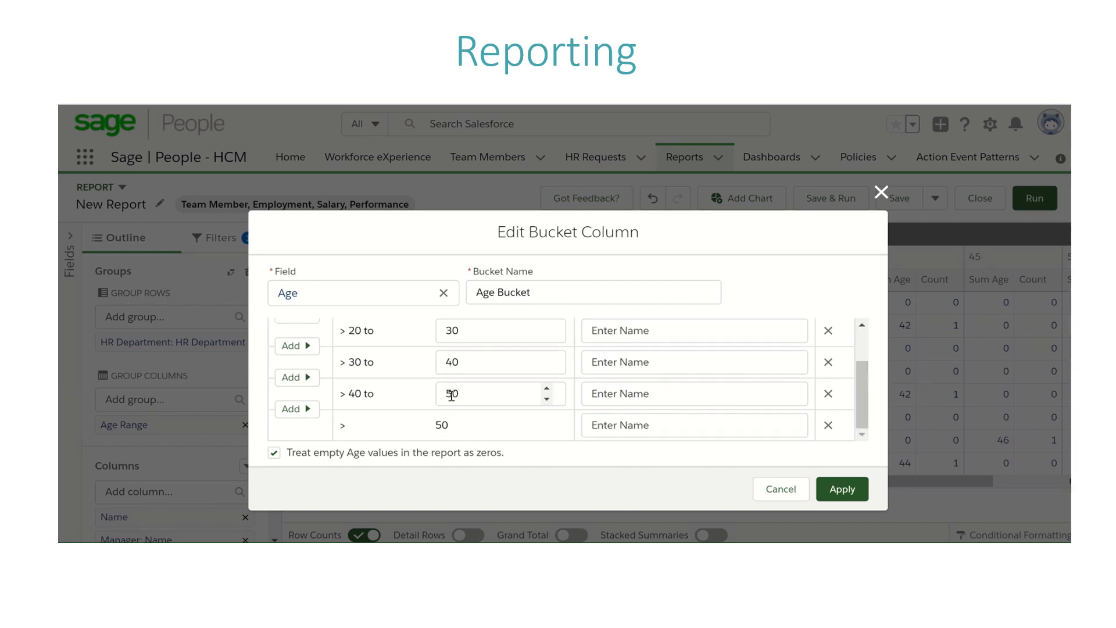
Step: Name the first three Age Bucket ranges "Under 20", "20 to 30" and "30 to 40"
left_click(644, 423)
scroll(863, 407, "up", 3)
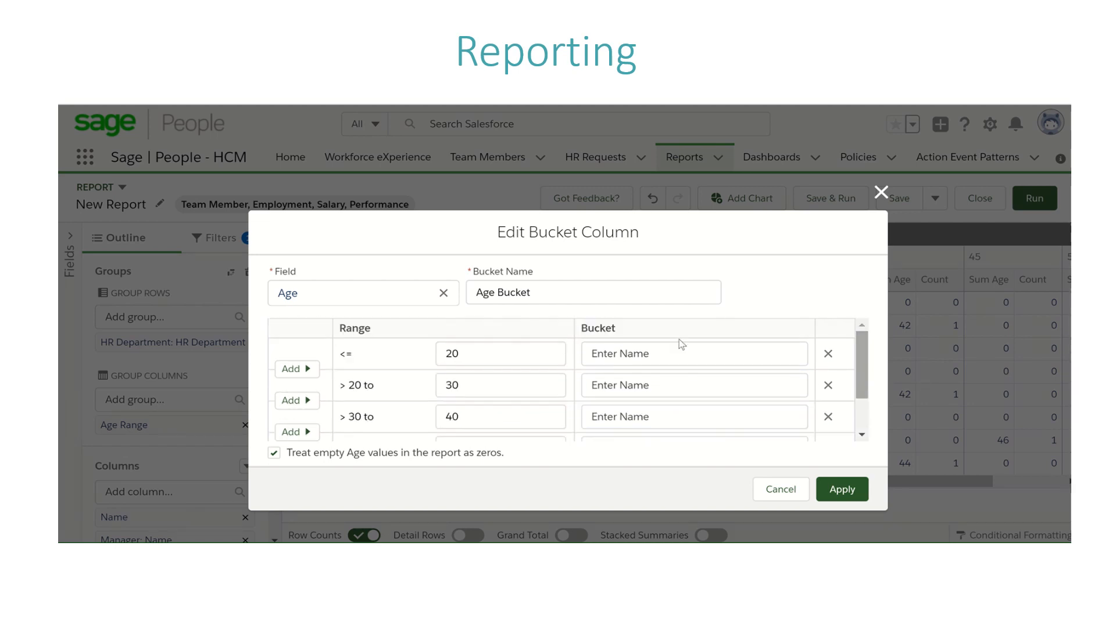
left_click(633, 355)
type("Under 20")
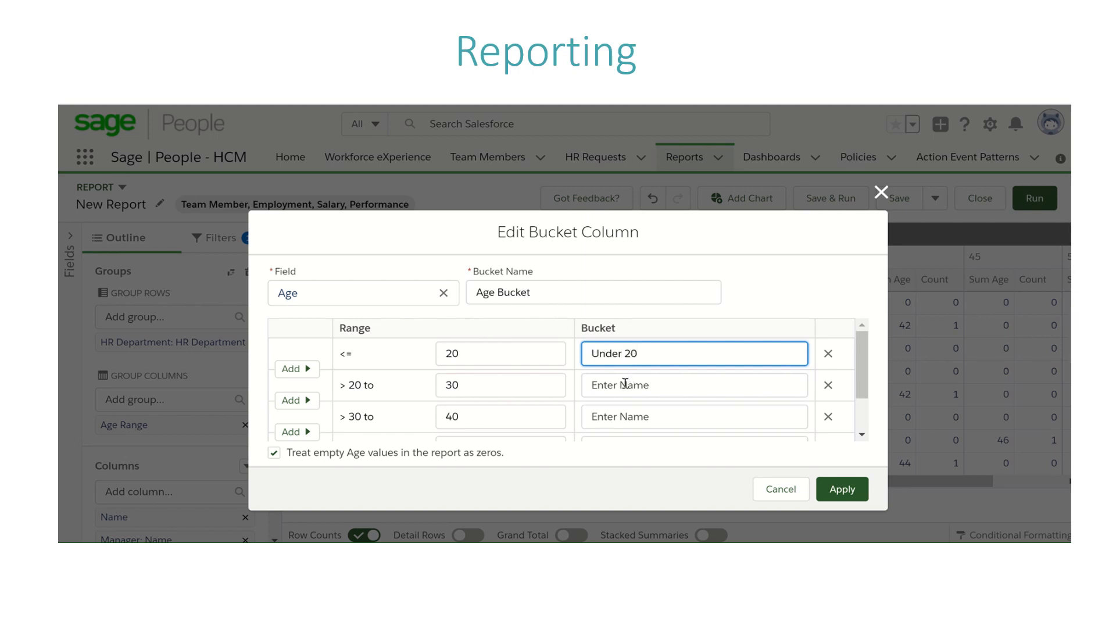
left_click(630, 383)
type("20 to 30")
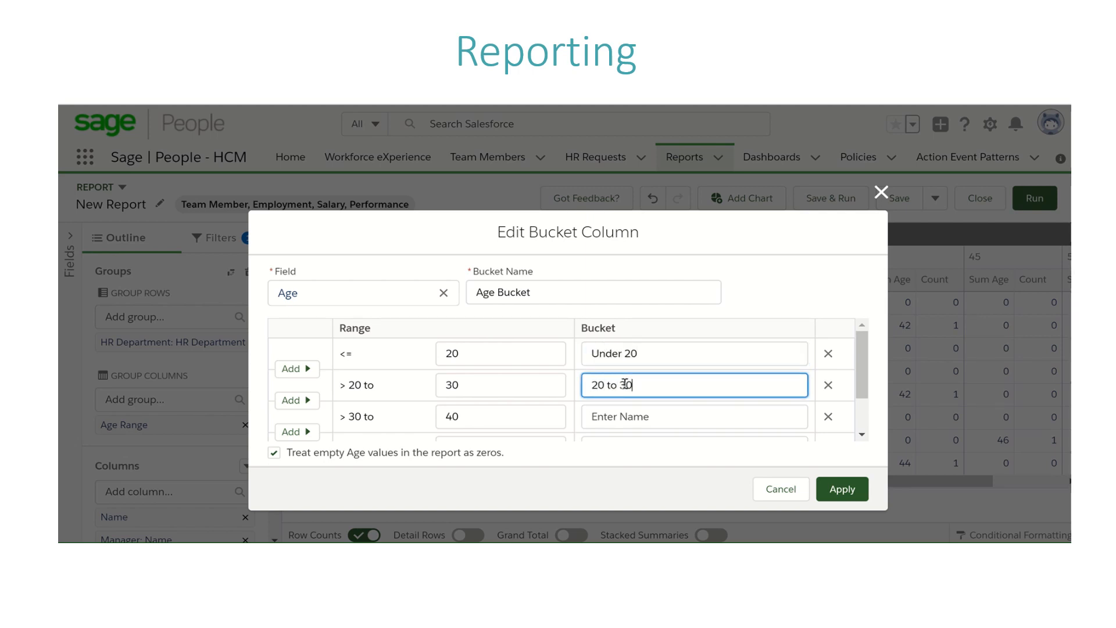
left_click(628, 409)
type("30 t")
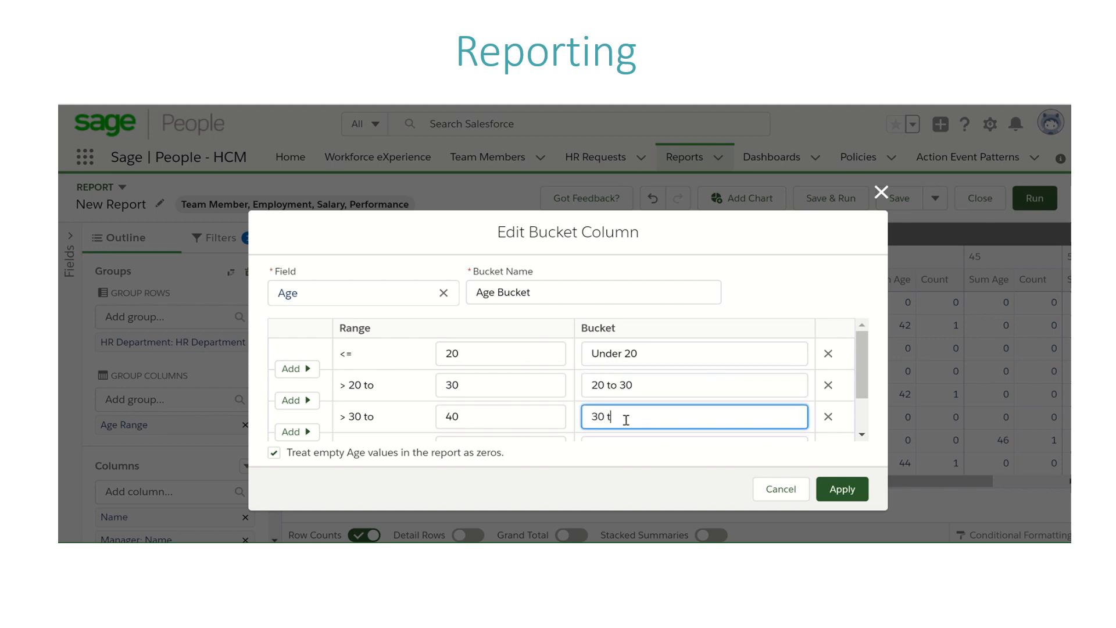
type("o 40")
Step: Name the last two ranges "40 to 50" and "Over 50", and apply the bucket column
scroll(743, 421, "down", 2)
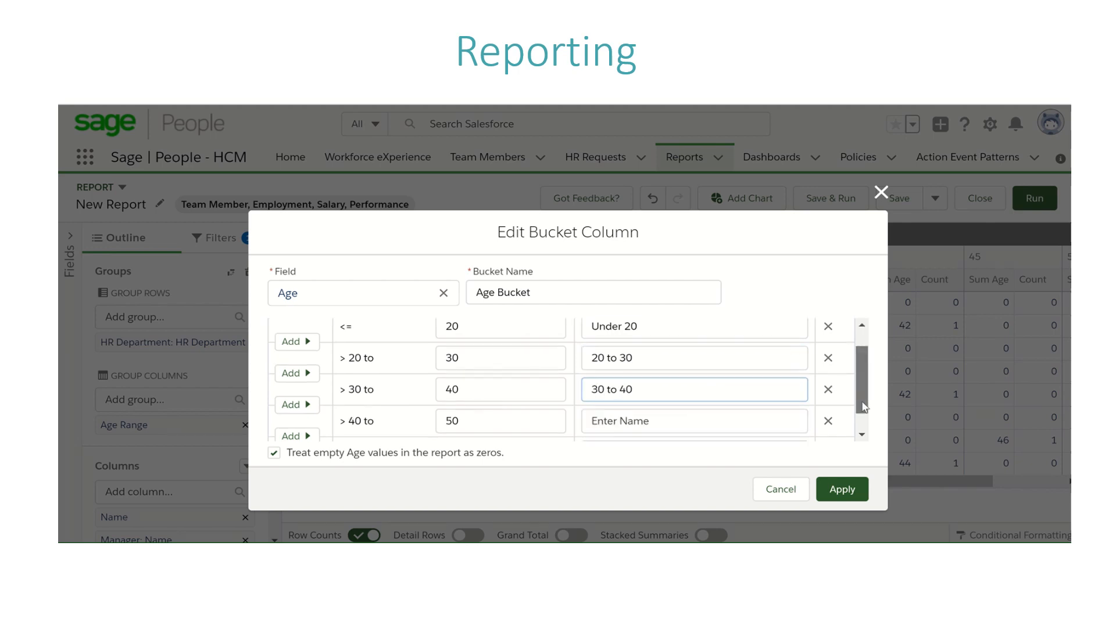
left_click(625, 397)
type("40 ")
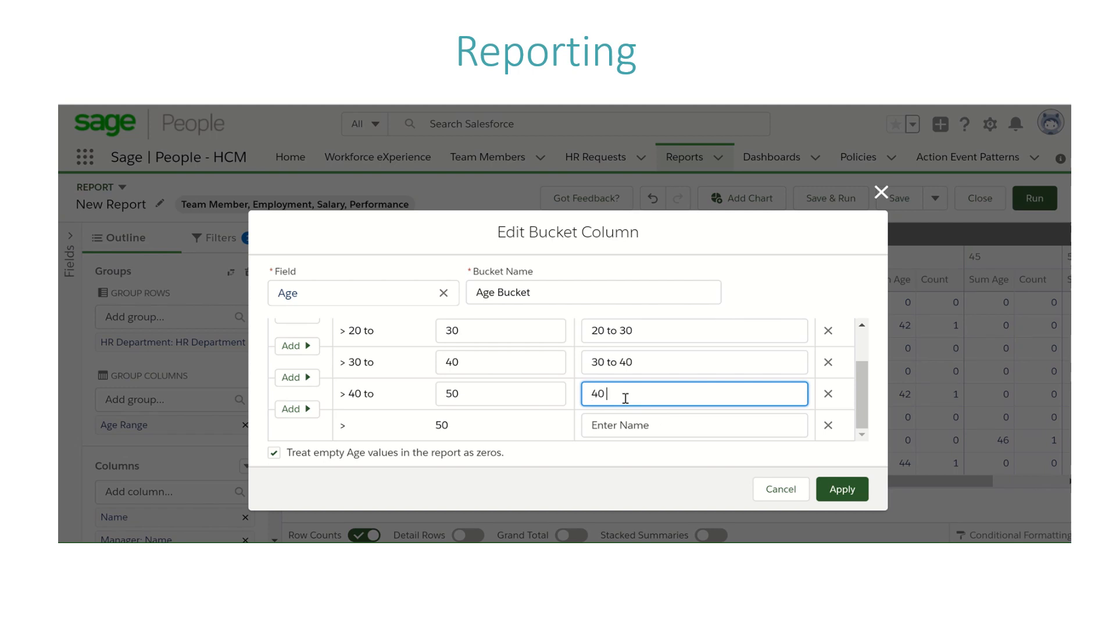
type("to 50")
left_click(623, 423)
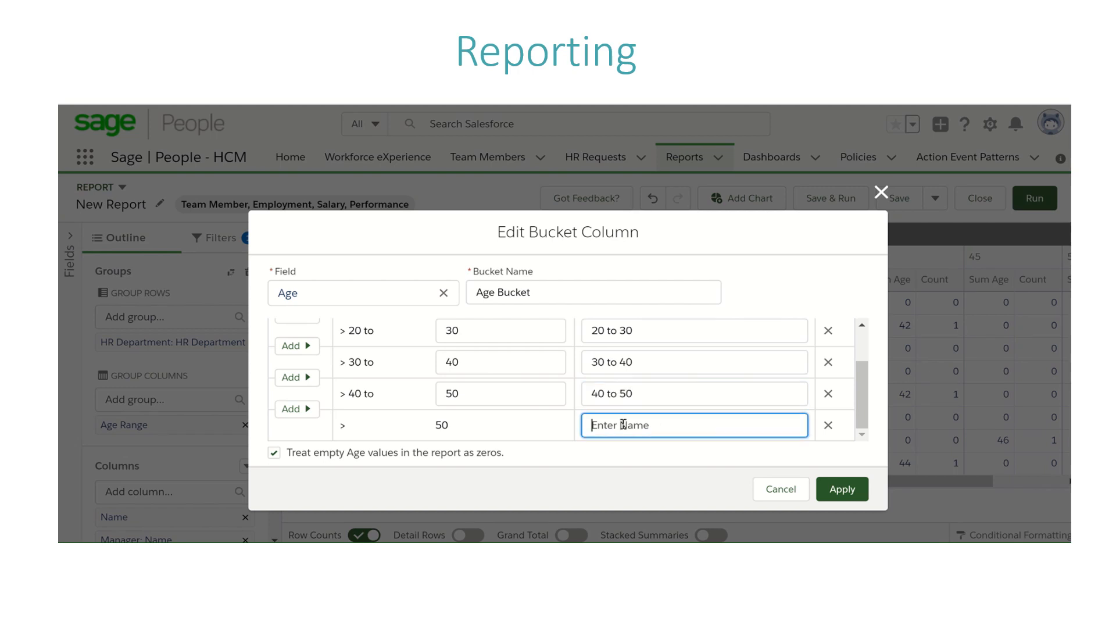
type("Over 50")
left_click(842, 489)
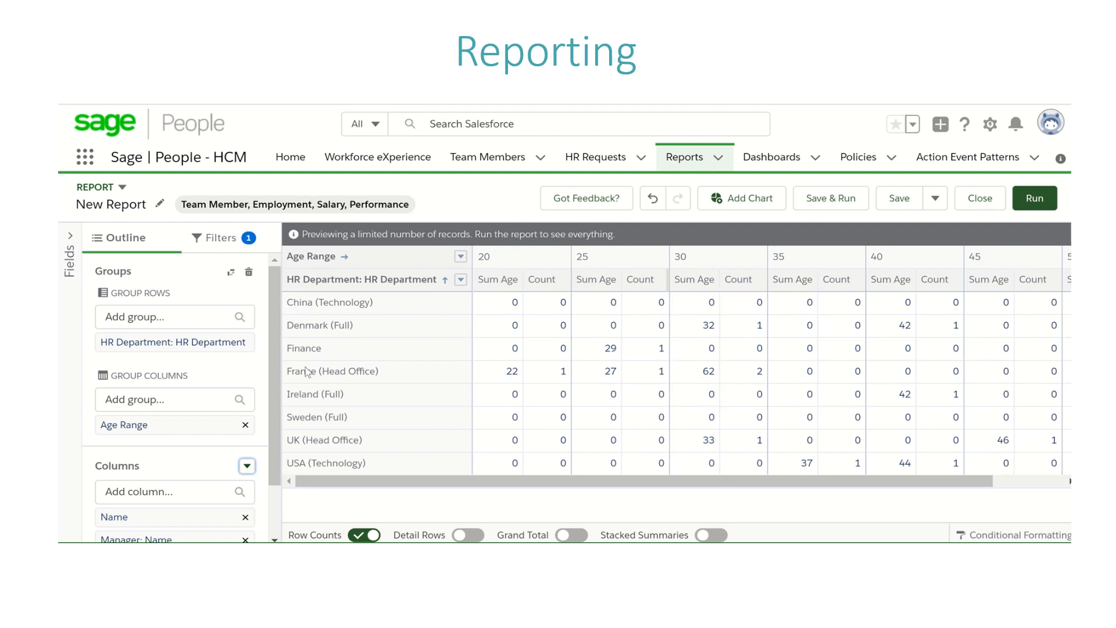
Step: Remove the Age Range grouping from the report's group columns
left_click_drag(275, 395, 271, 464)
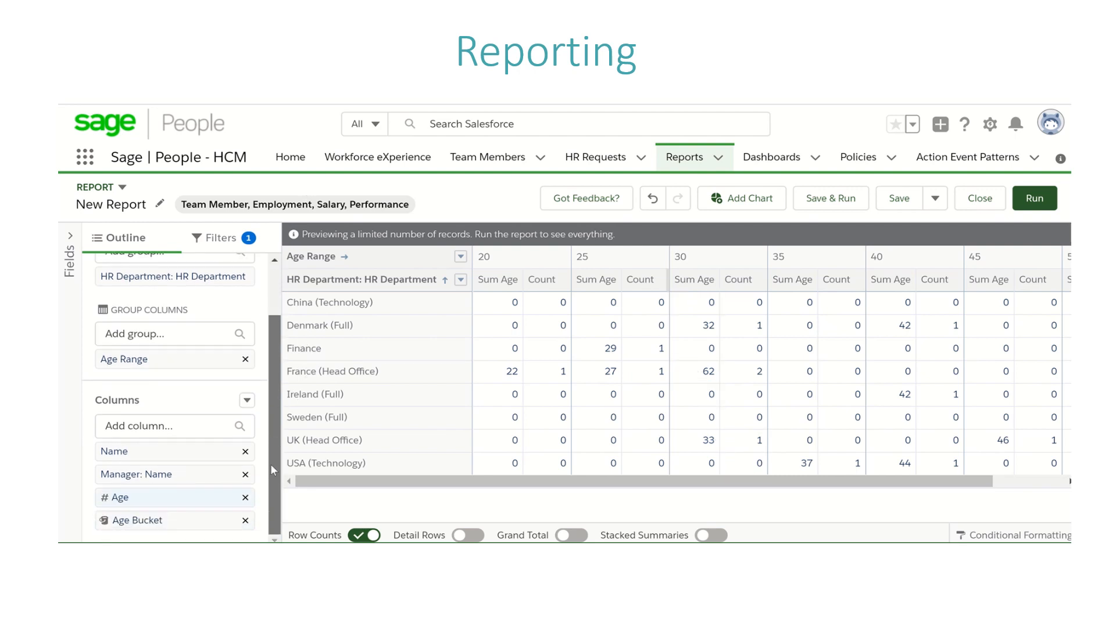
left_click(130, 331)
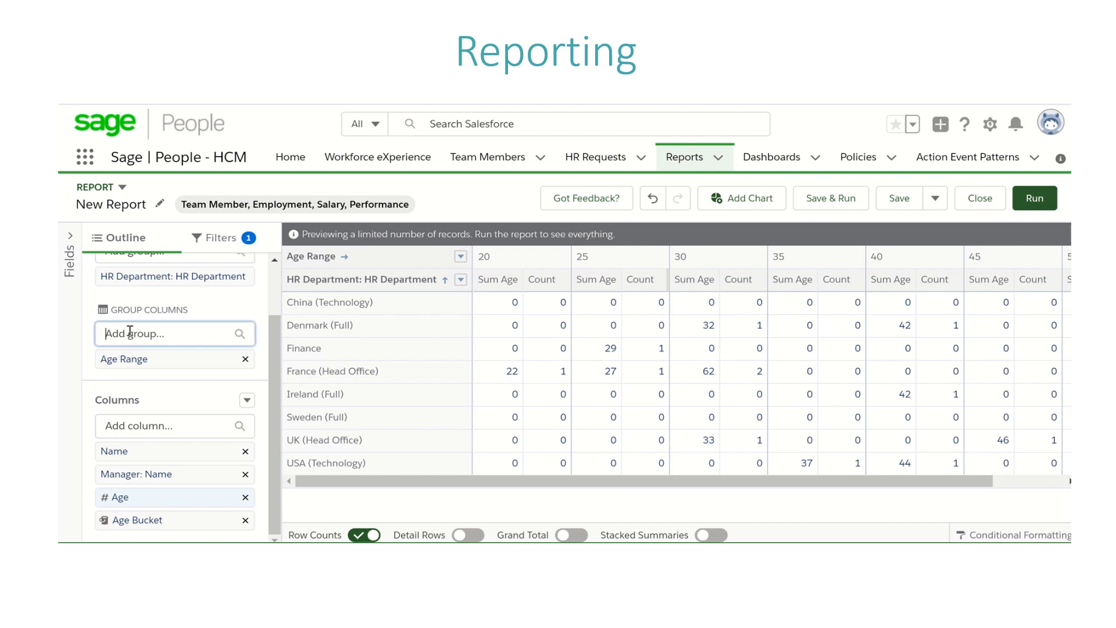
type("a")
key("BackSpace")
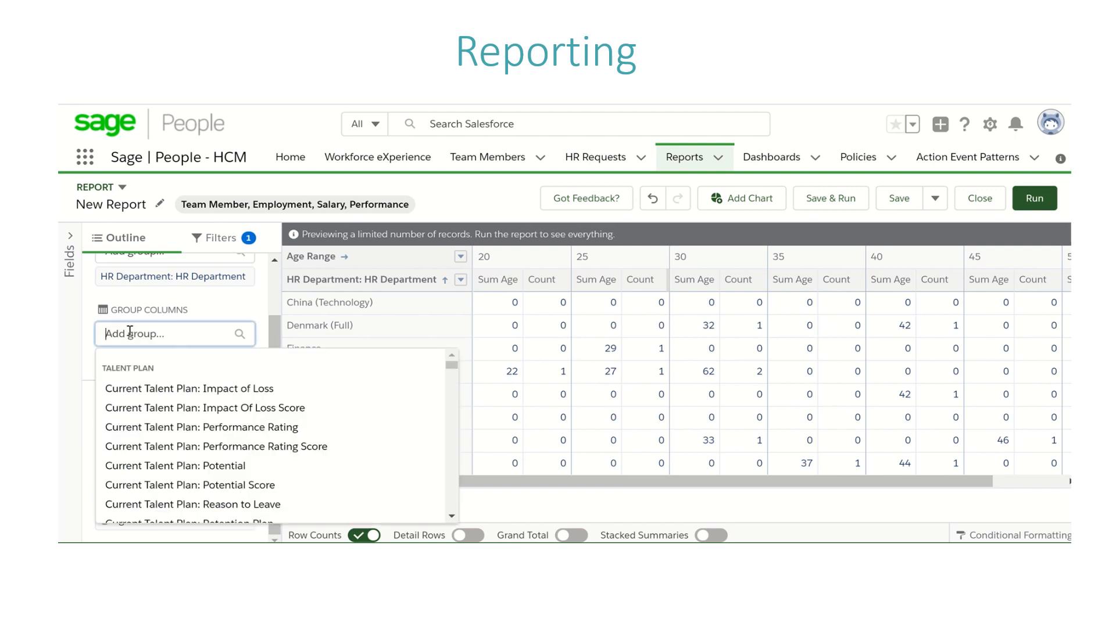
left_click(205, 313)
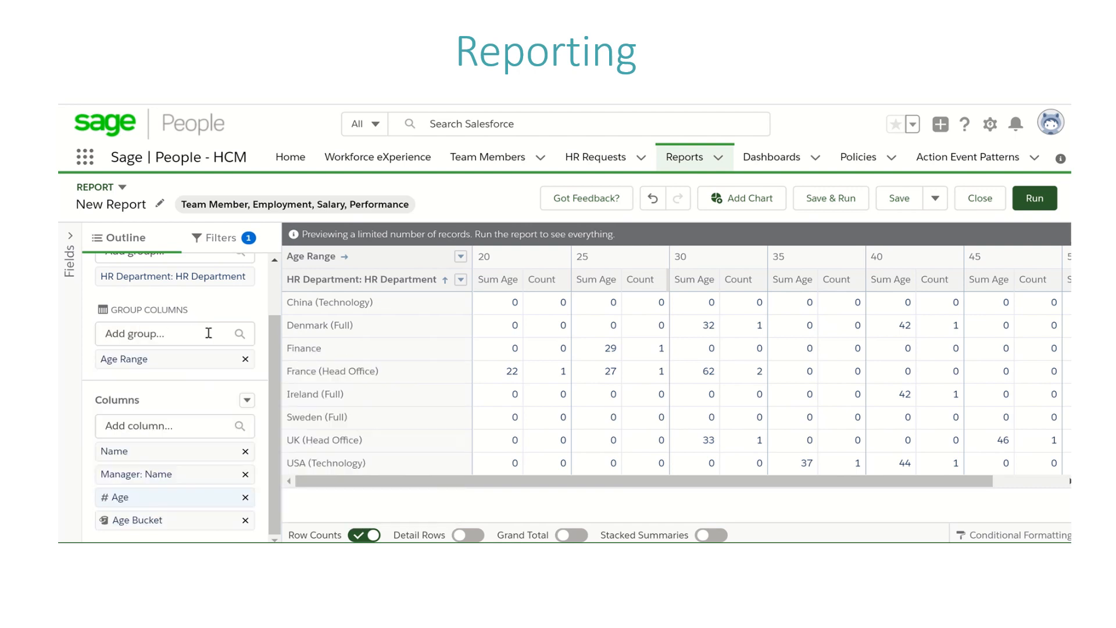
left_click(243, 359)
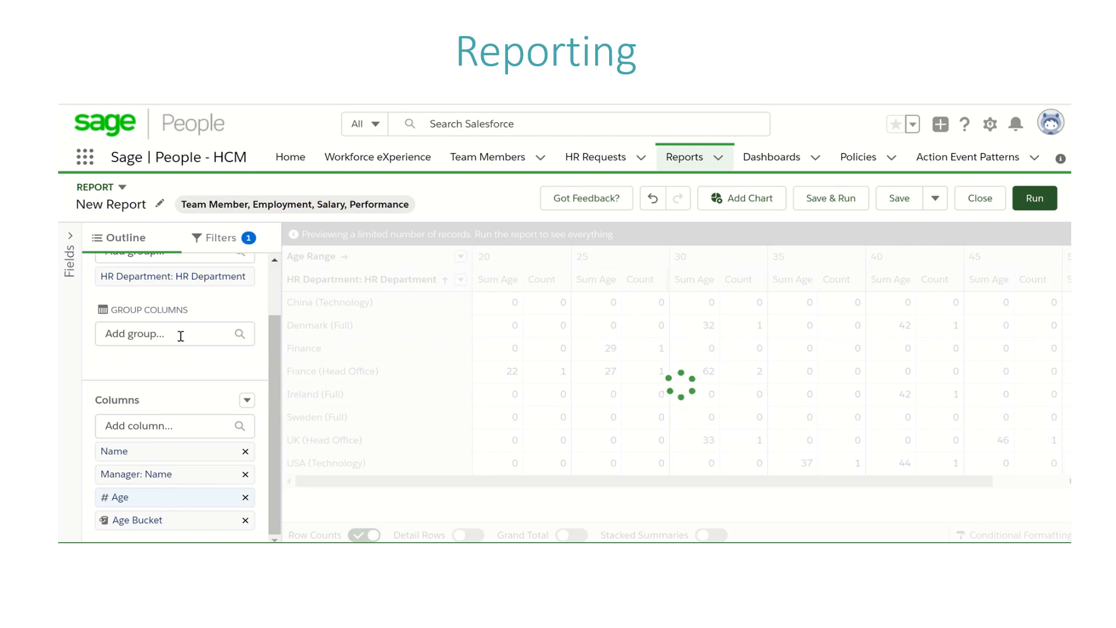
Step: Group the report columns by Age Bucket, finding the field with "age b", and turn off Row Counts
left_click(181, 336)
type("agee b")
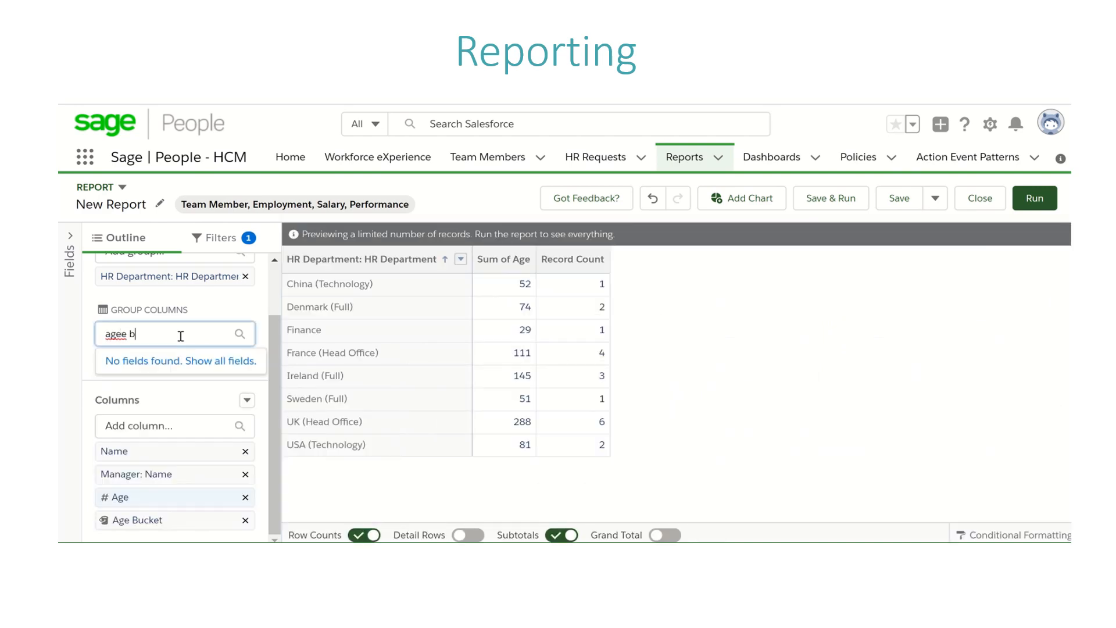
key("BackSpace")
key("BackSpace")
key("BackSpace")
type("b")
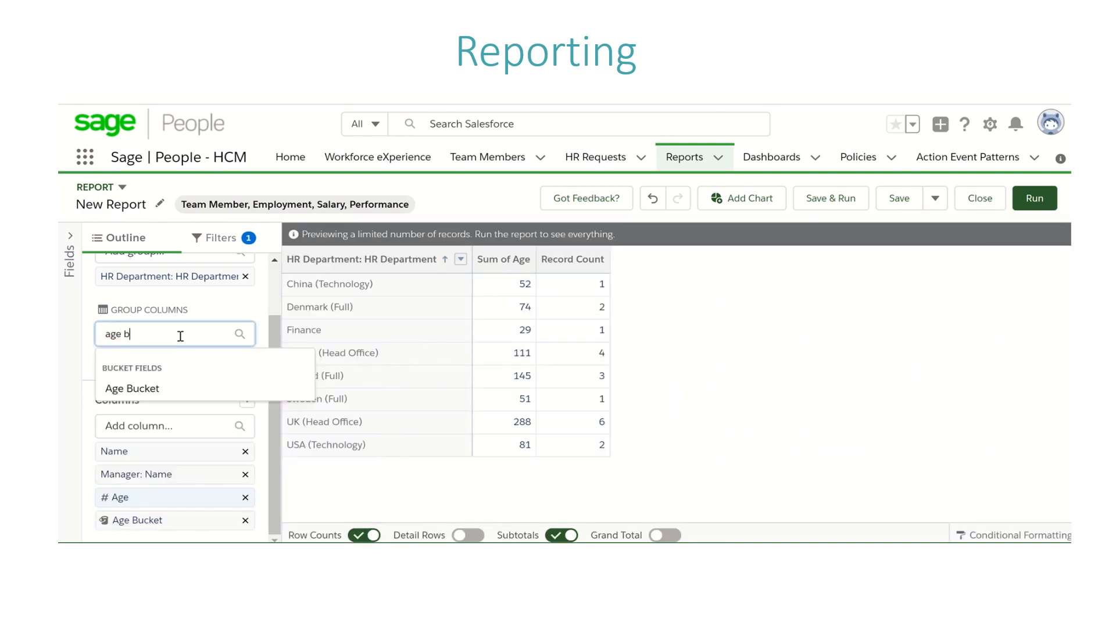
left_click(156, 394)
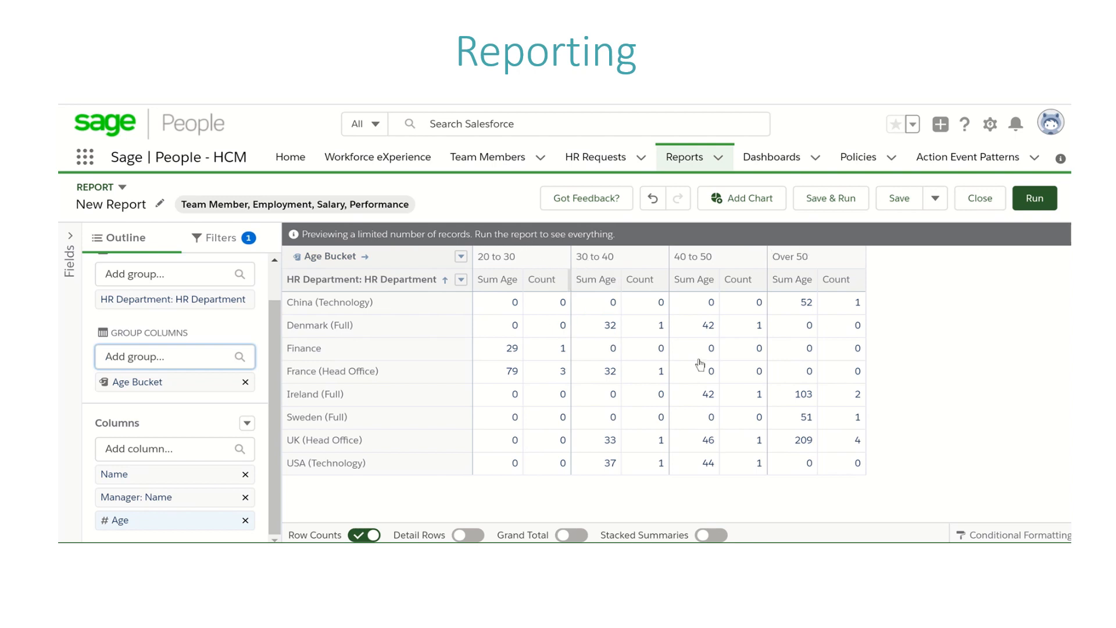
left_click(552, 450)
left_click(360, 534)
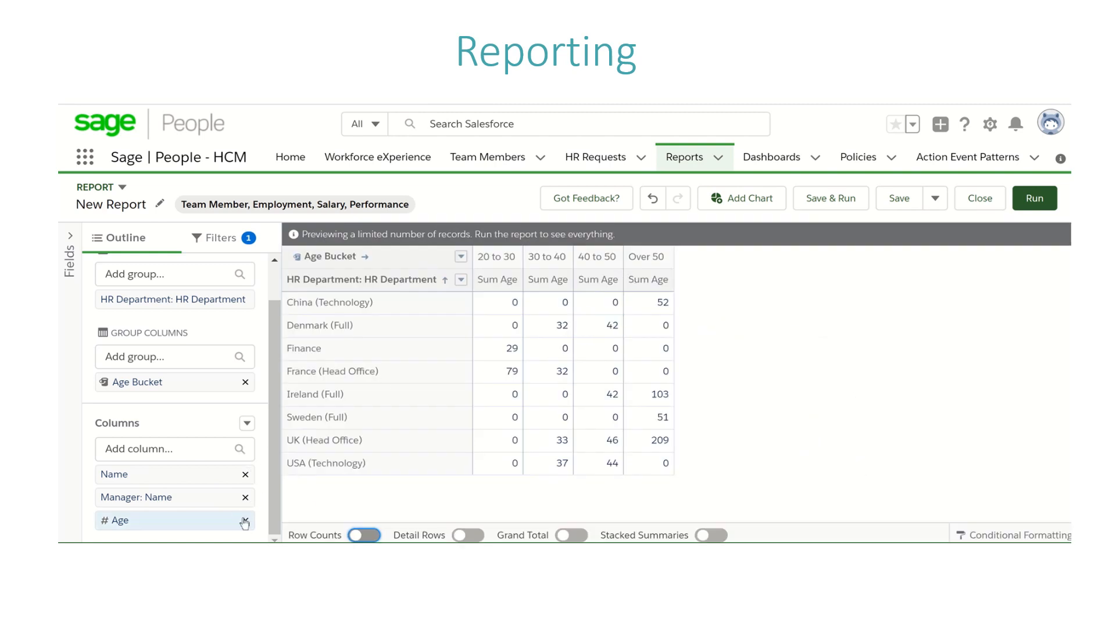
left_click(247, 423)
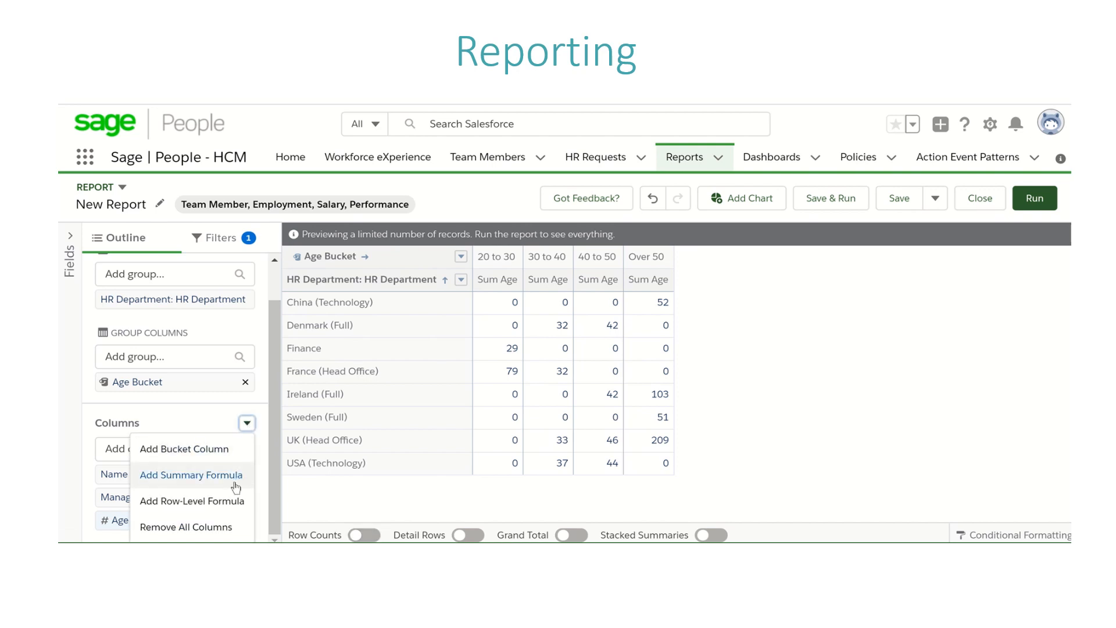
left_click(271, 448)
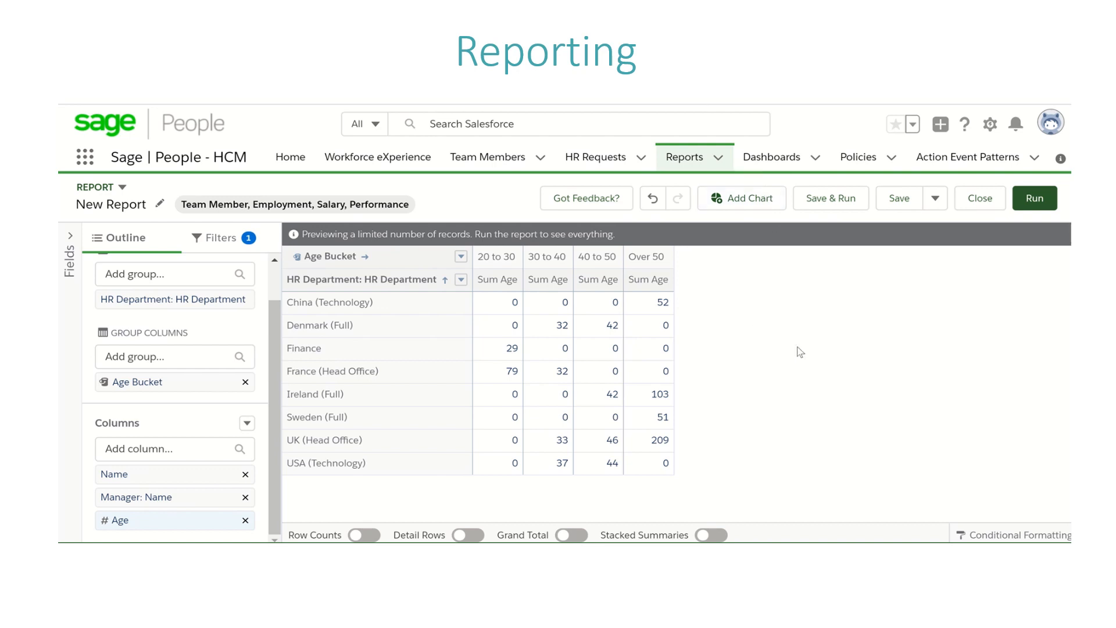
left_click(935, 199)
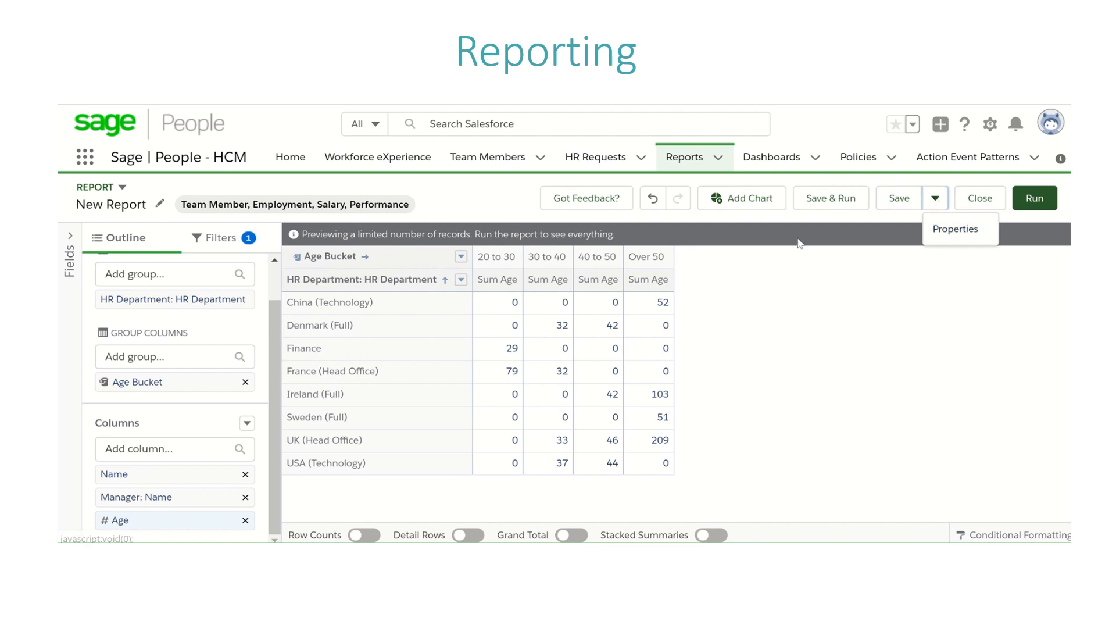
left_click(829, 342)
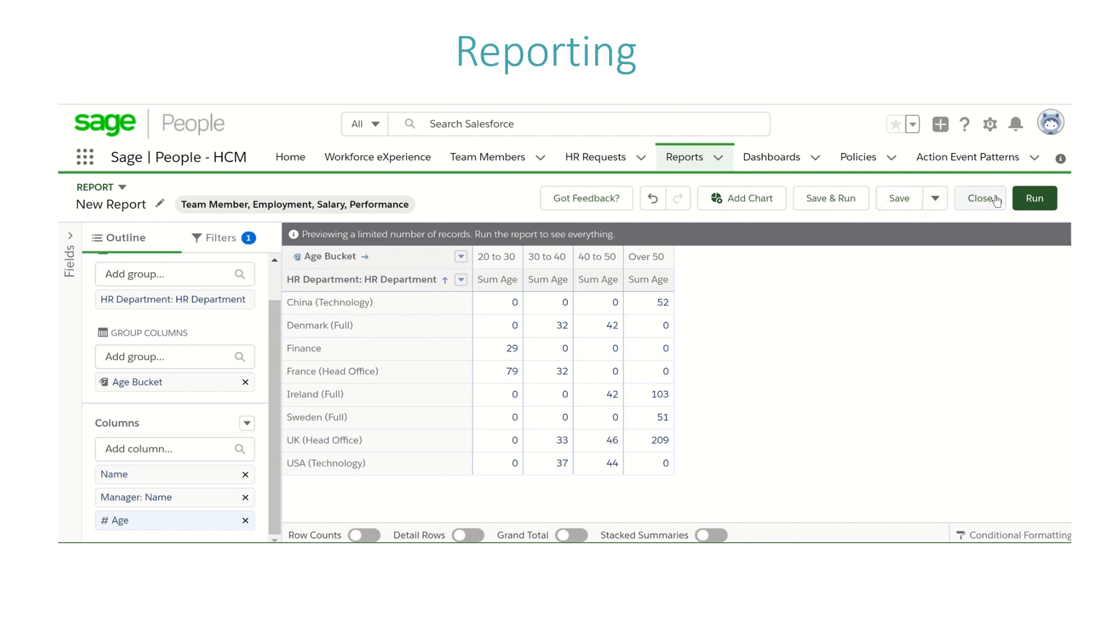
Step: Start saving and running the report, with the name "Age Report" and the unique name "Age_Report_2"
left_click(831, 198)
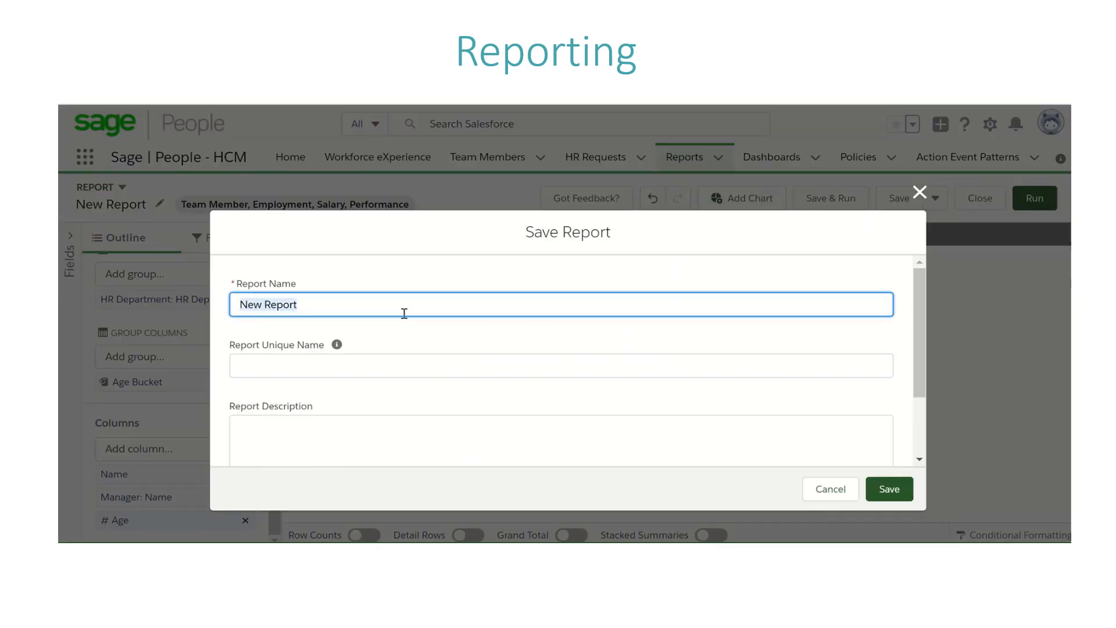
type("Age Rep")
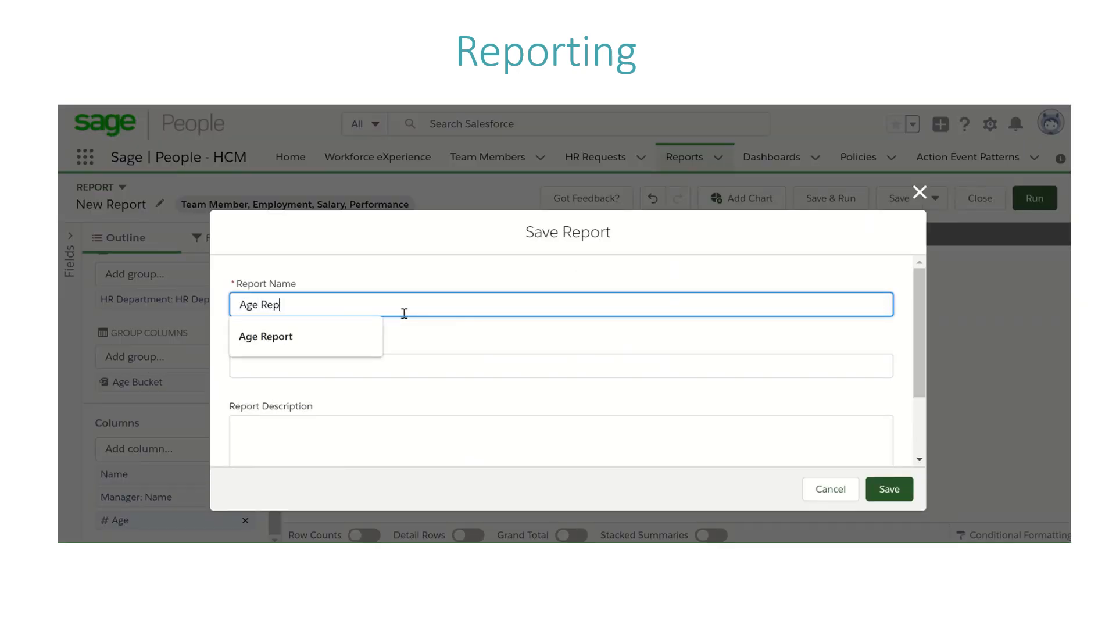
type("ort")
left_click(403, 358)
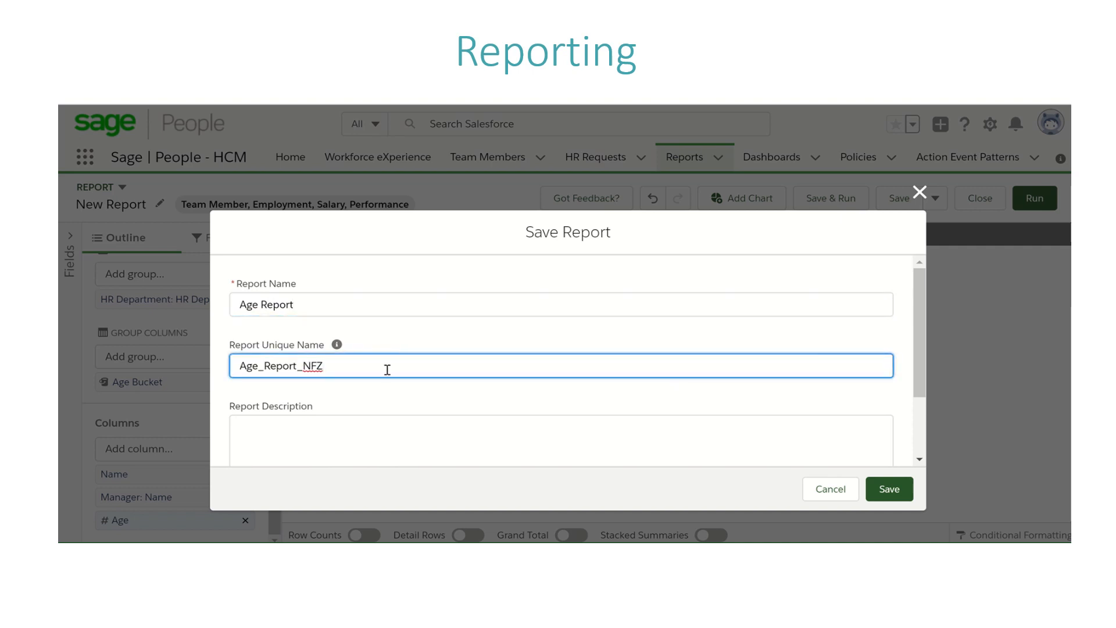
key("BackSpace")
key("BackSpace")
left_click(397, 432)
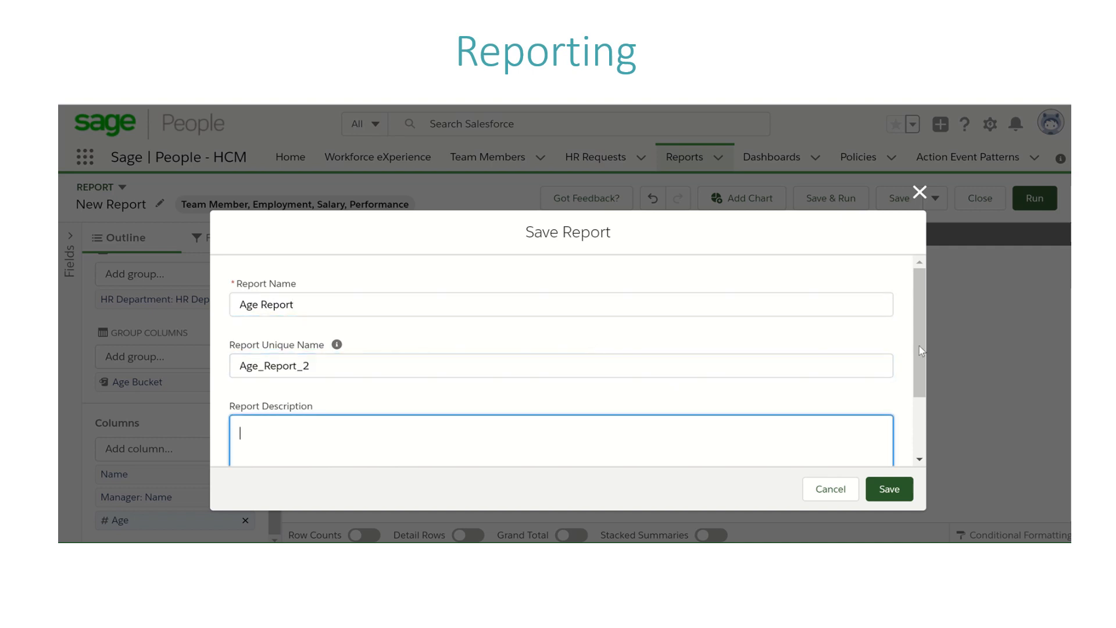
Step: Keep Private Reports as the folder, save the report and dismiss the notification
left_click(920, 437)
right_click(921, 441)
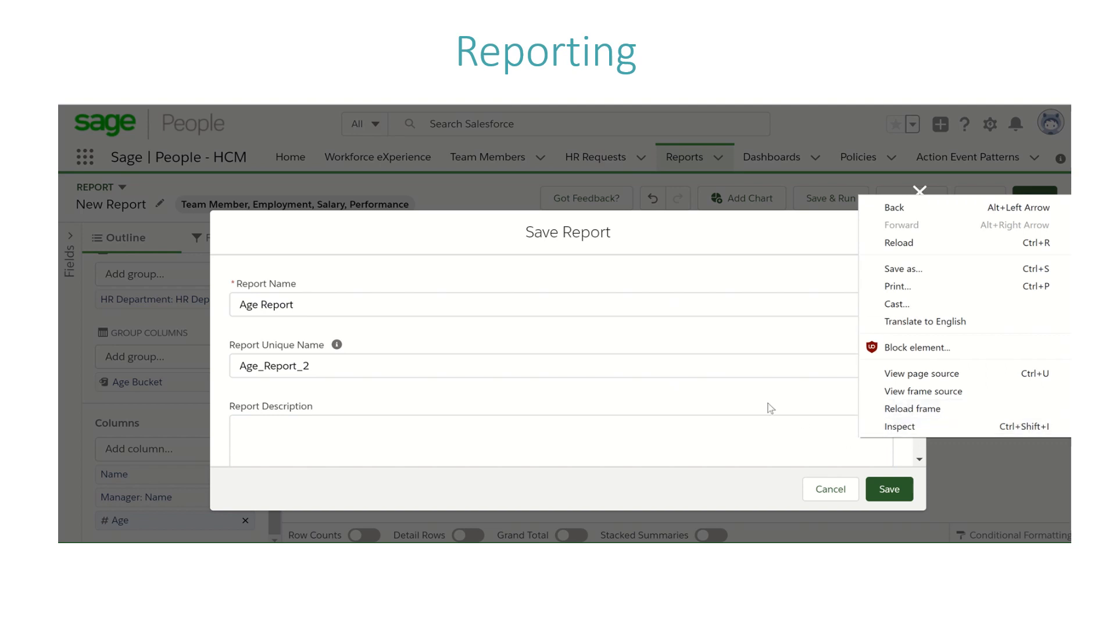
key("Escape")
right_click(916, 468)
left_click(760, 436)
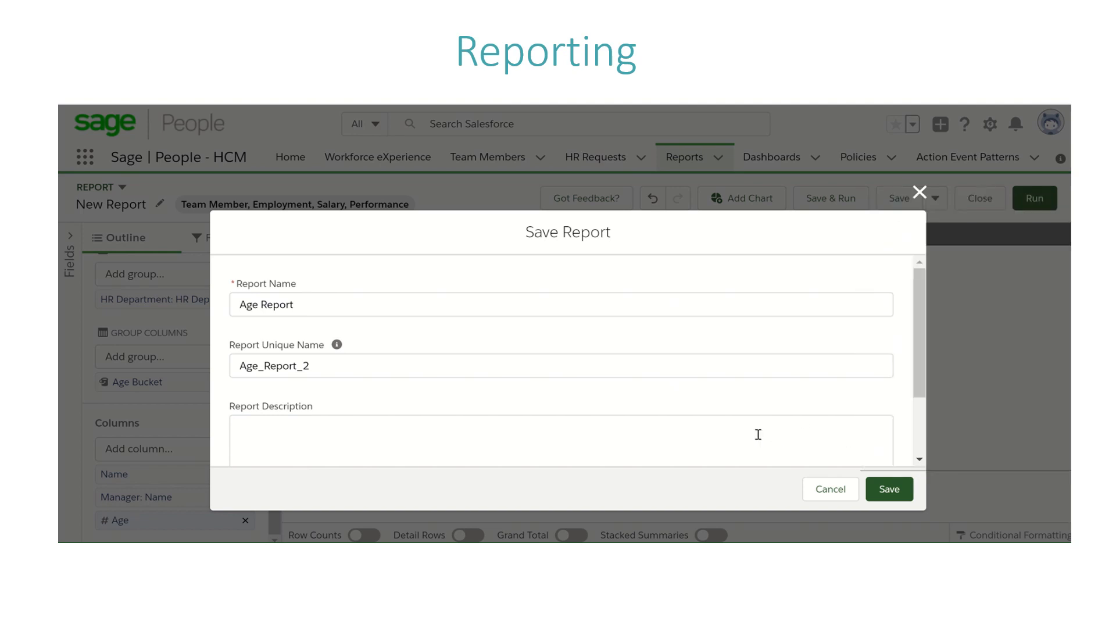
left_click(921, 446)
left_click(922, 449)
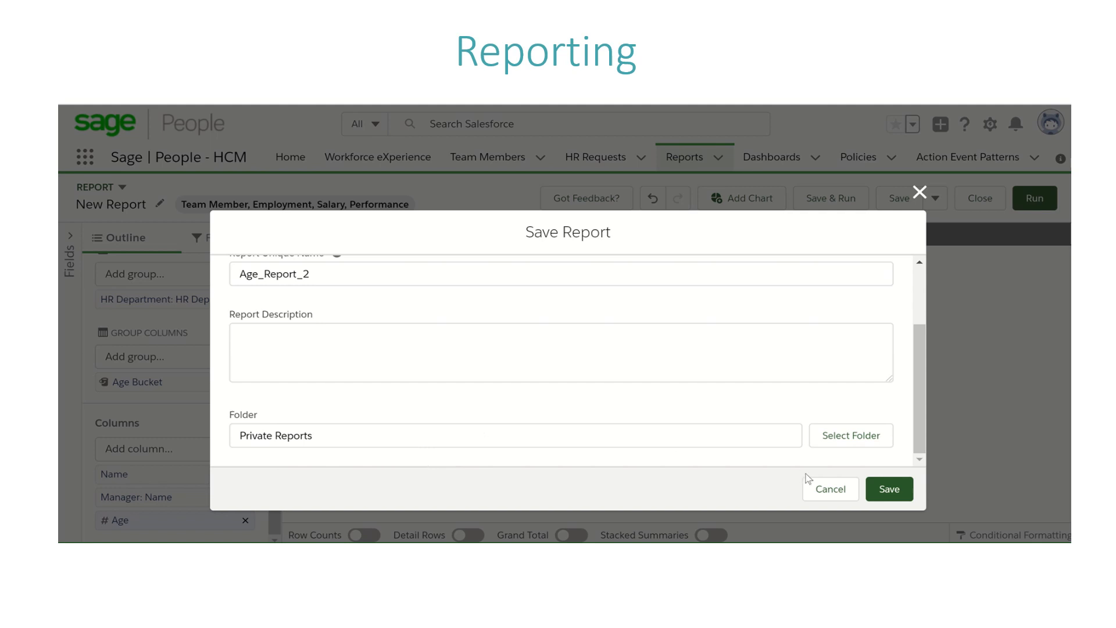
left_click(892, 489)
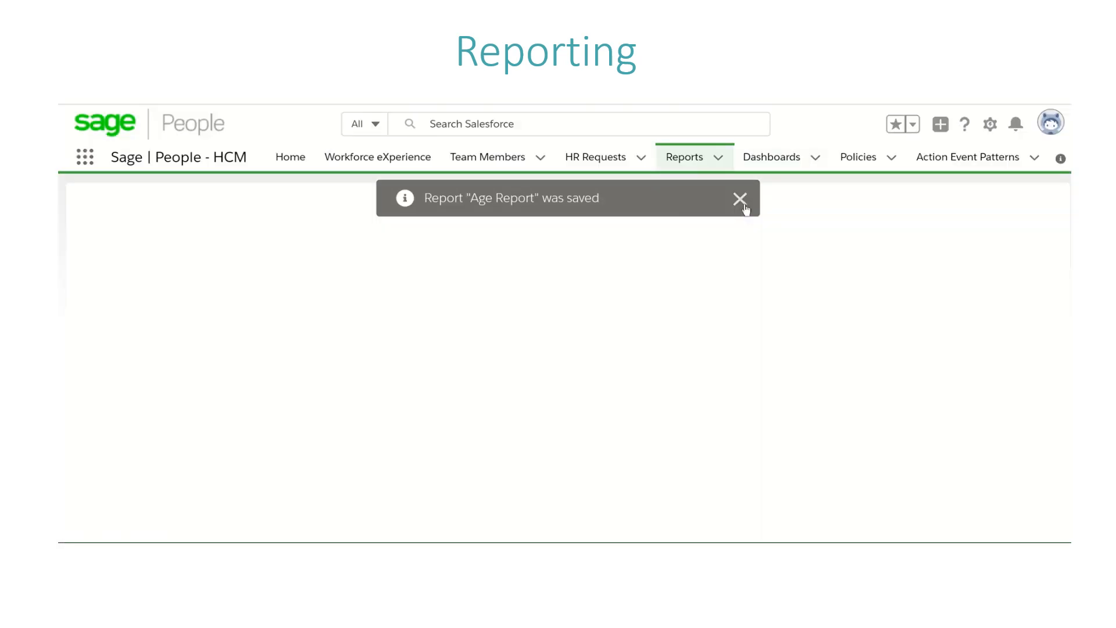
left_click(742, 201)
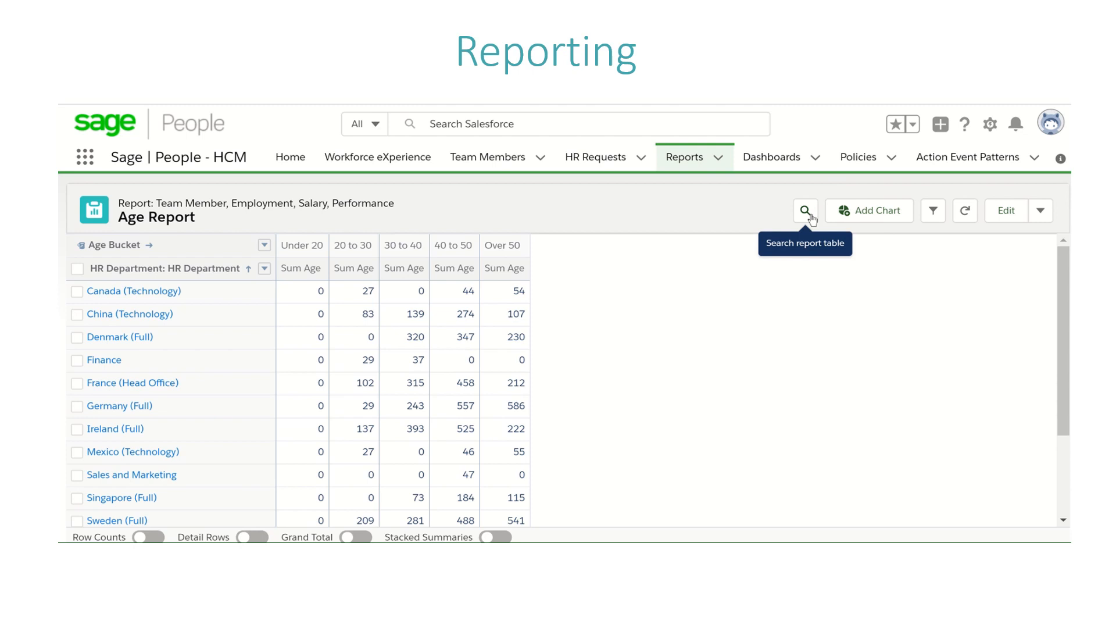
Step: Turn on Detail Rows for the Age Report and search the report table for a manager's first name
left_click(244, 535)
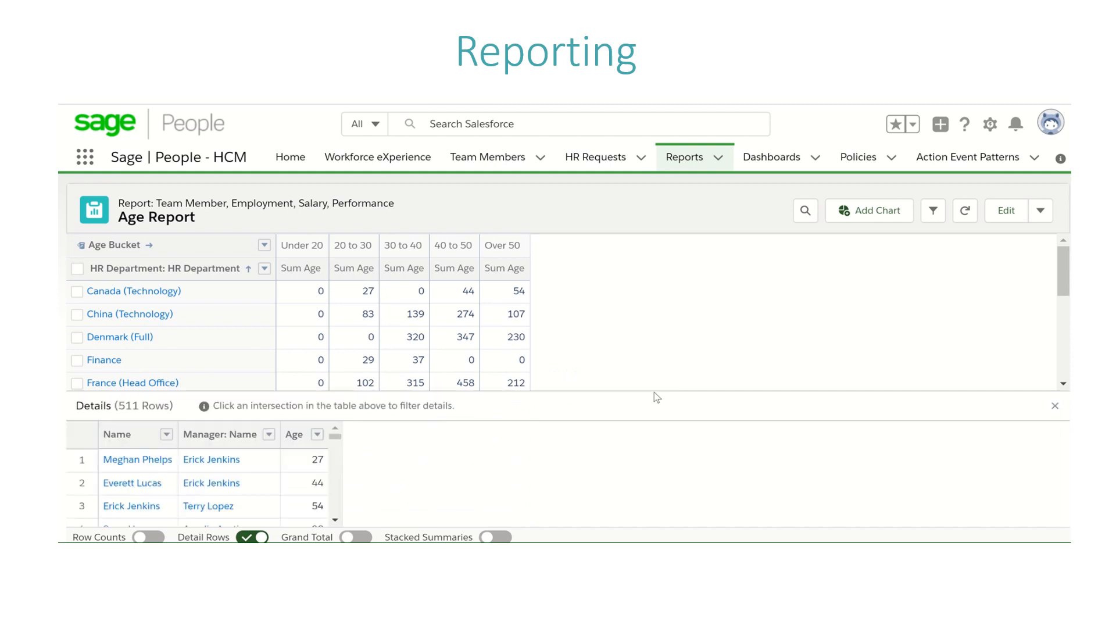
left_click(806, 213)
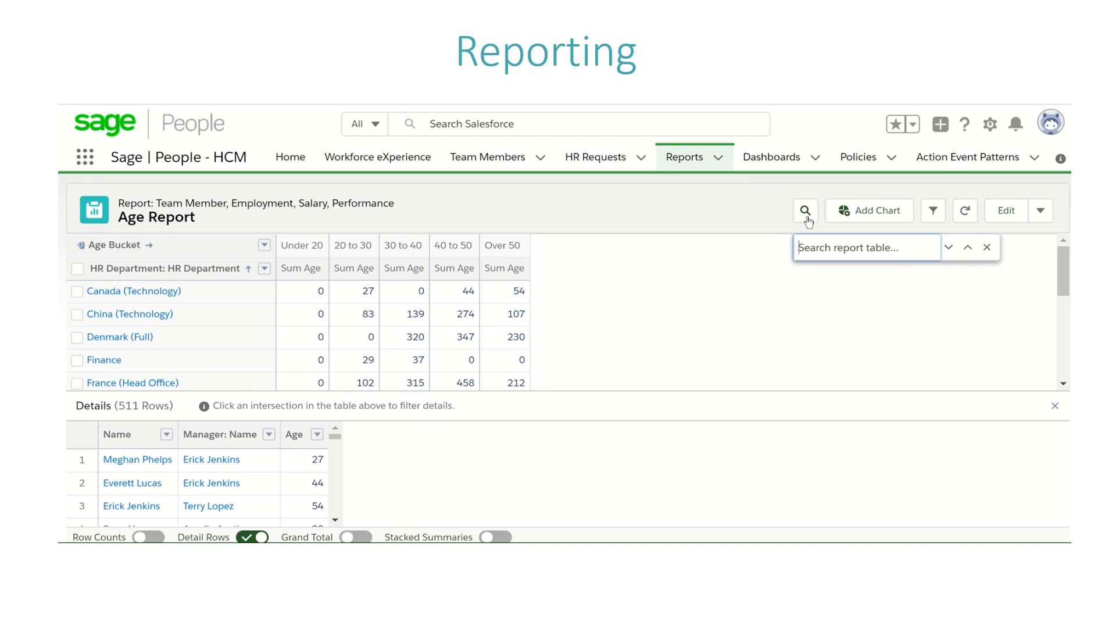
type("erick")
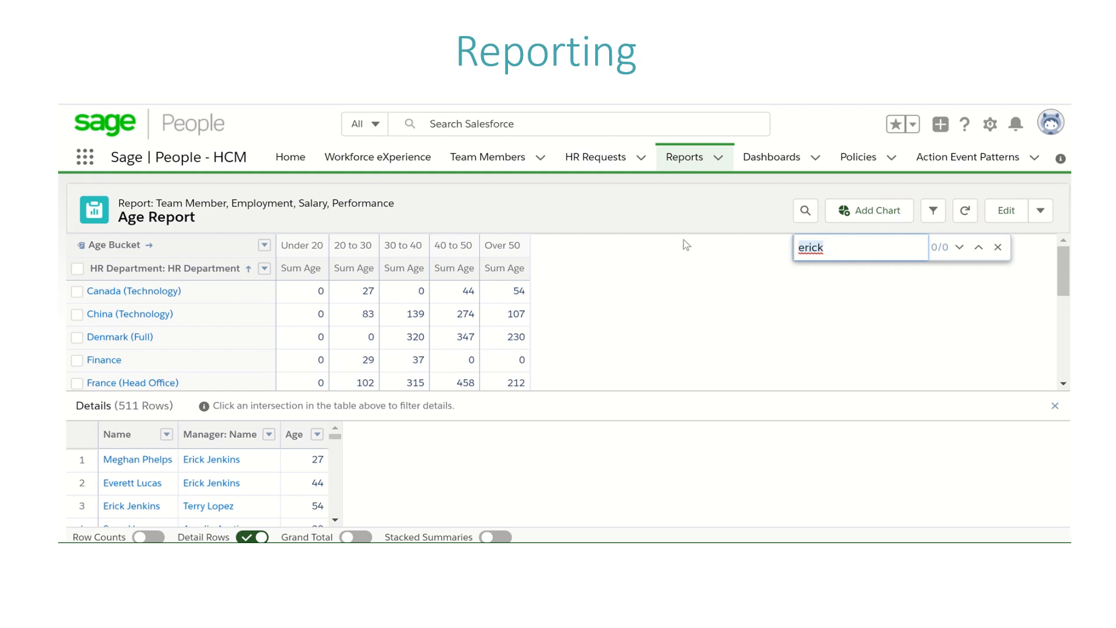
Step: Search the report table for "denmark" in place of the manager's name
key("BackSpace")
key("BackSpace")
key("BackSpace")
key("BackSpace")
key("BackSpace")
type("dena")
key("BackSpace")
key("BackSpace")
type("m")
type("mark")
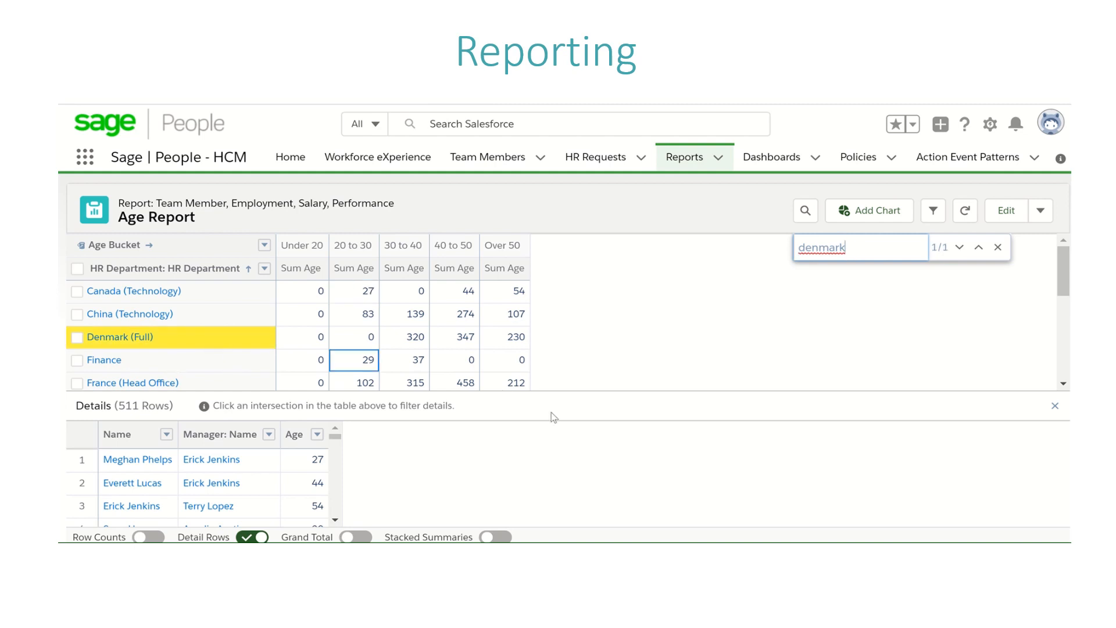
left_click_drag(879, 250, 749, 235)
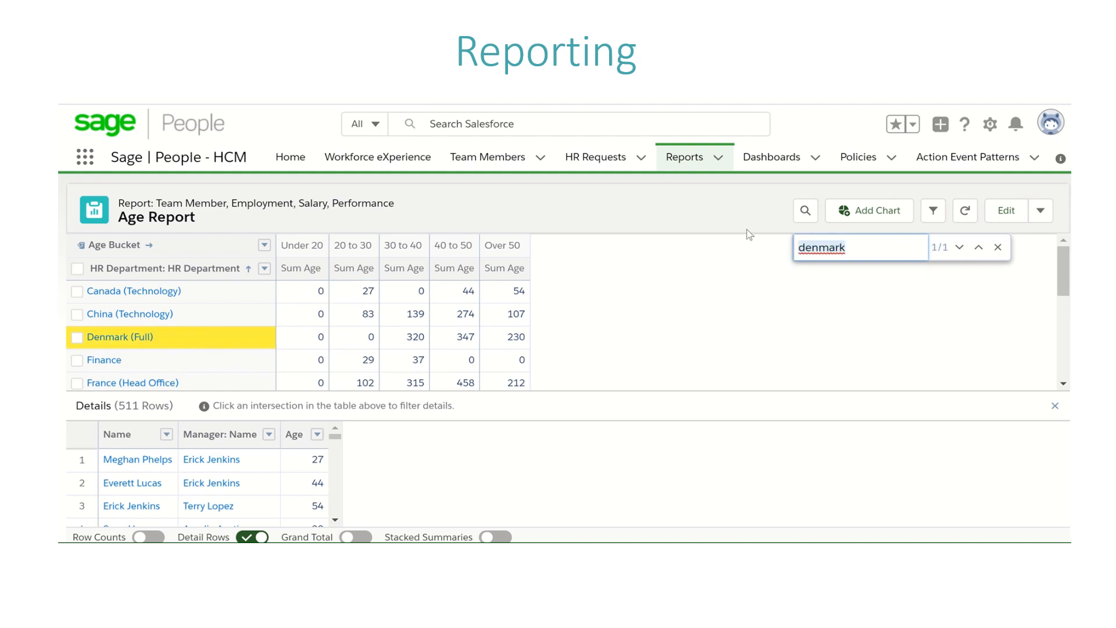
Step: Clear the table search, show the report's filters to review the Has Left filter, and refresh the report
key("BackSpace")
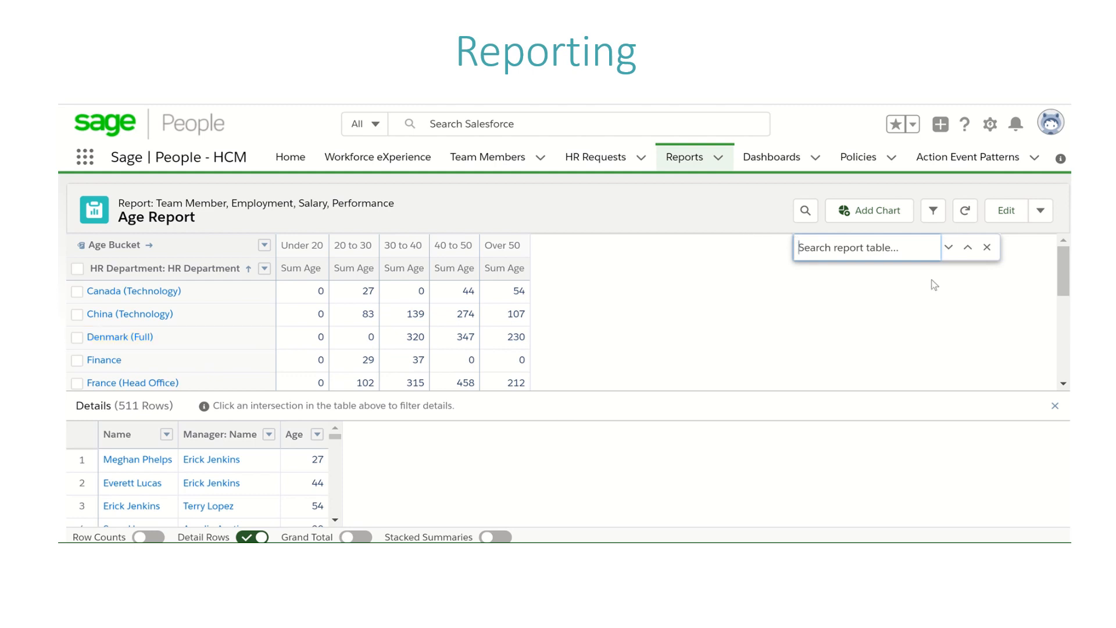
left_click(931, 213)
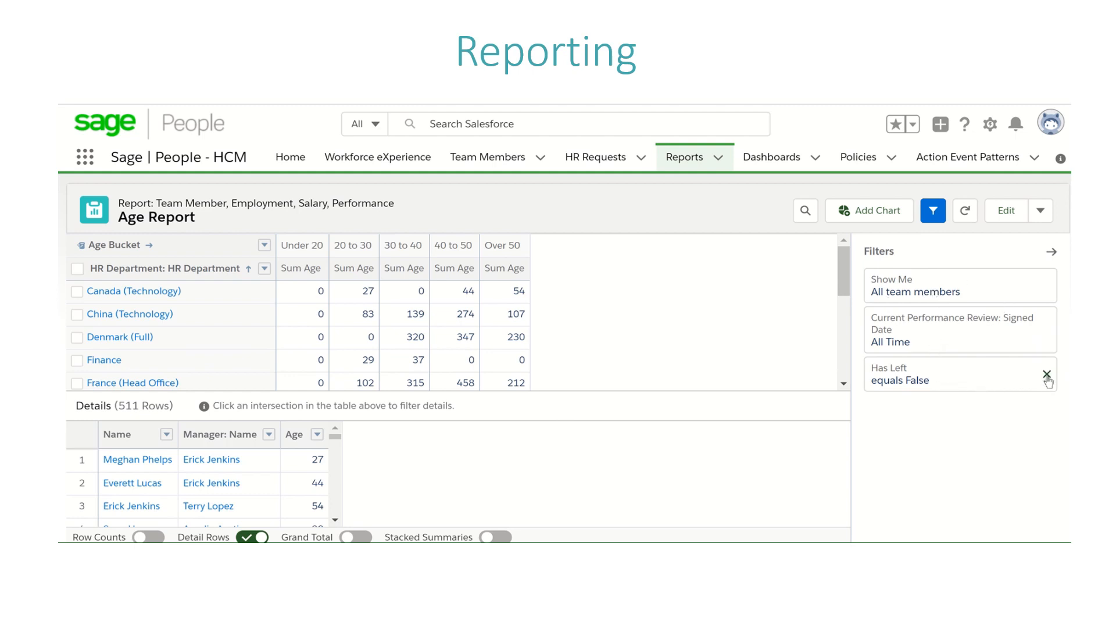
left_click(963, 386)
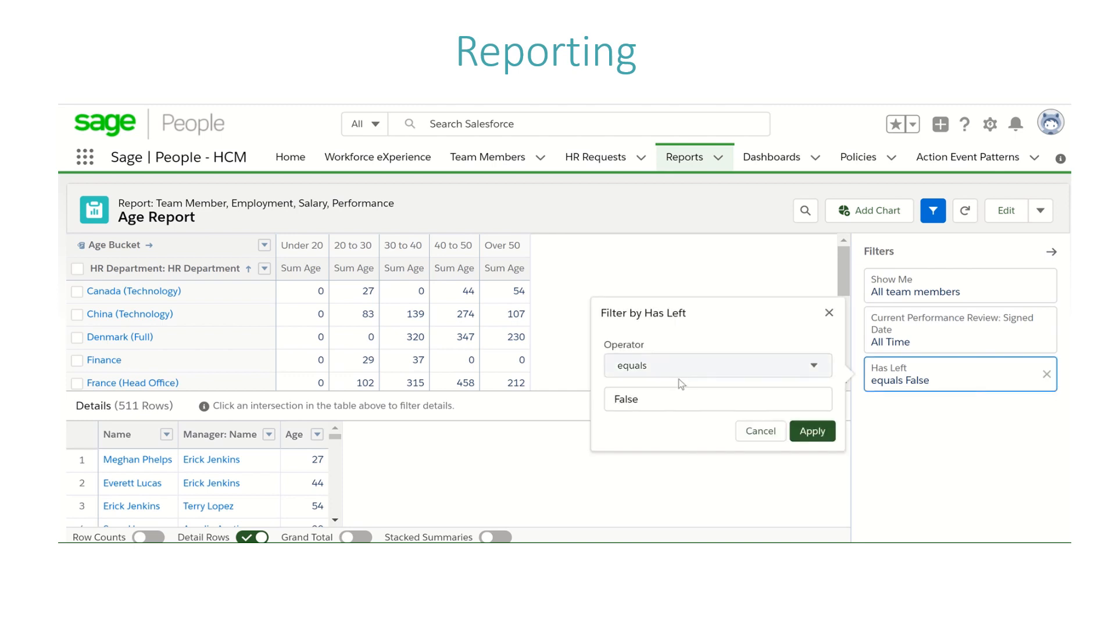
left_click(757, 255)
left_click(964, 210)
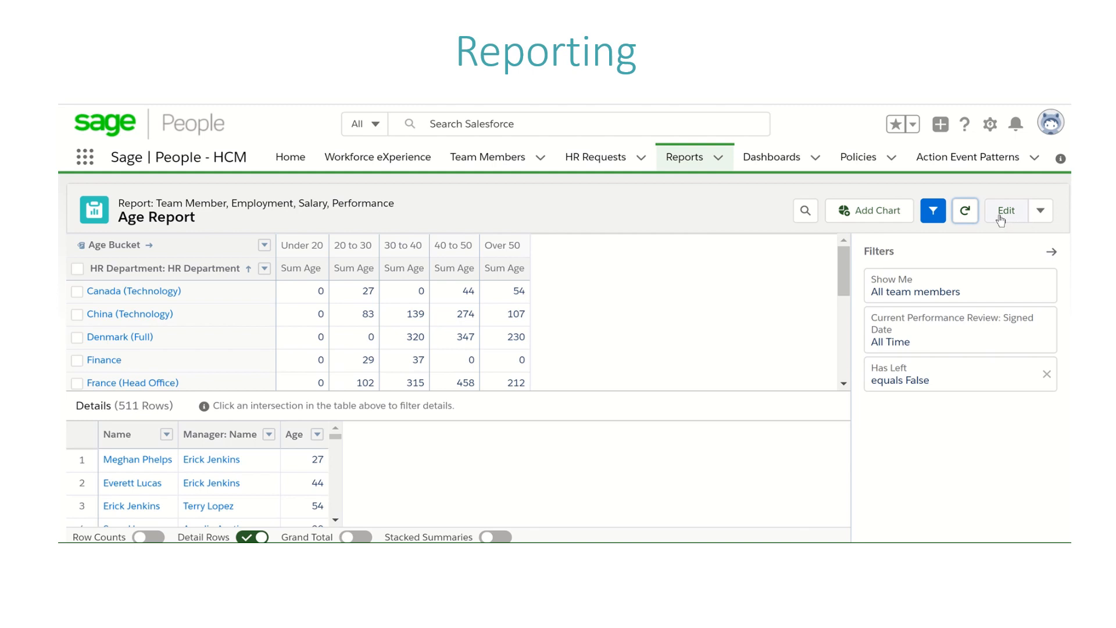
Step: Review the schedule, conditions and run-as options of the report's subscription, and cancel without saving
left_click(1040, 214)
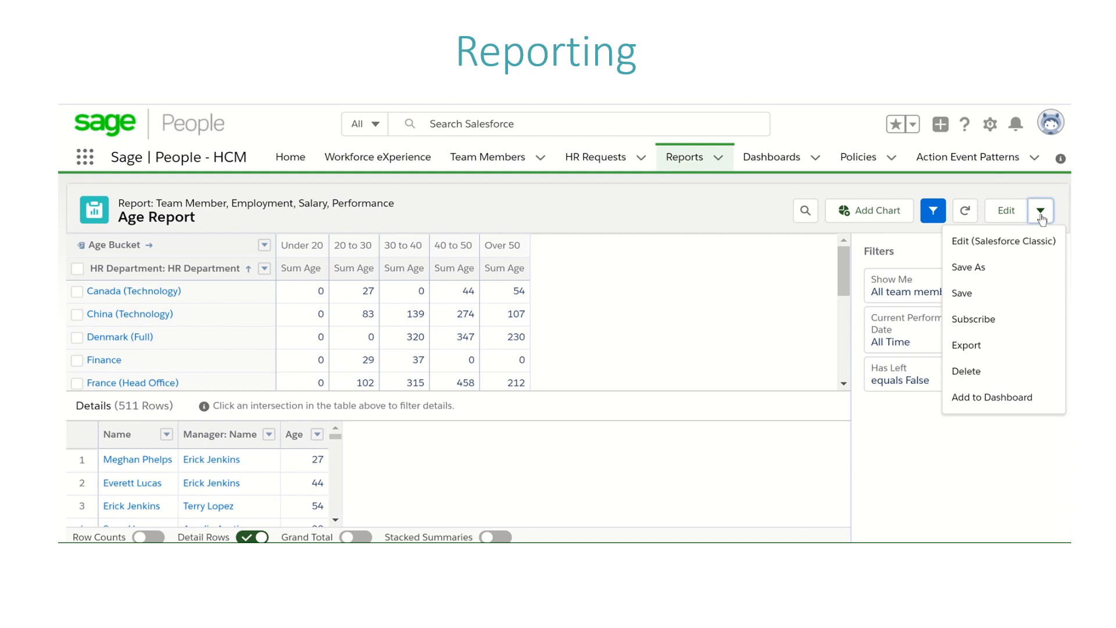
left_click(997, 321)
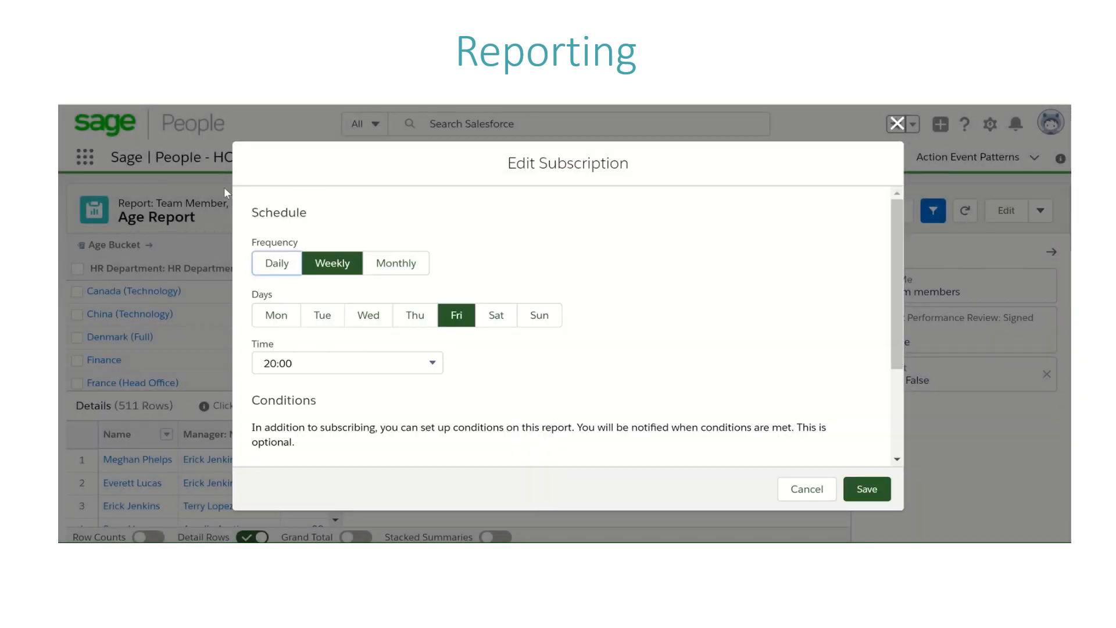
left_click_drag(898, 300, 895, 438)
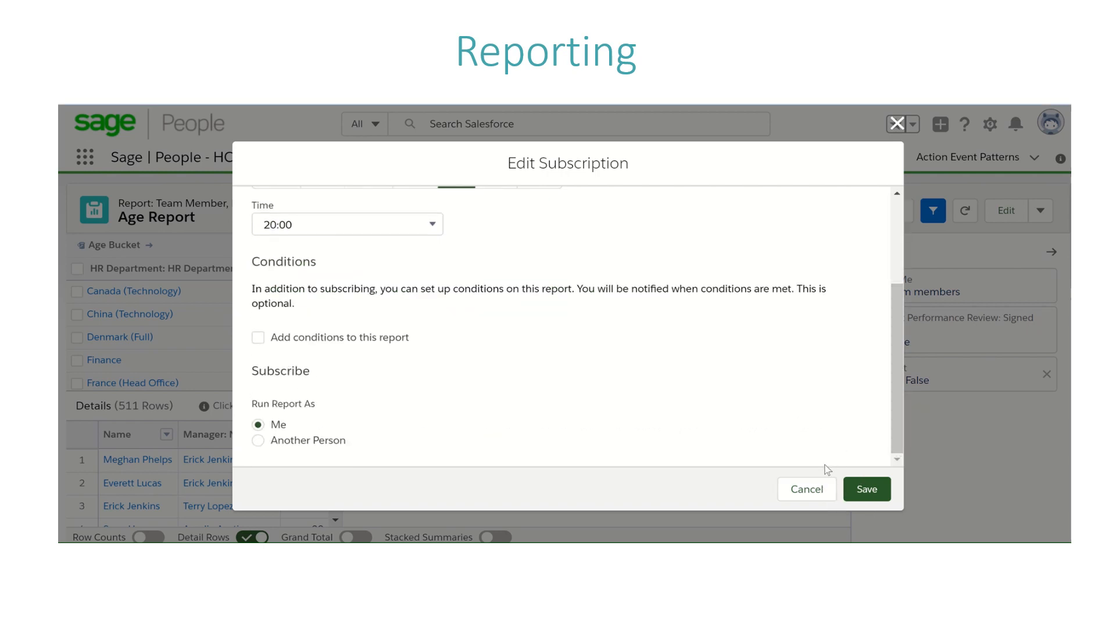
scroll(874, 310, "up", 3)
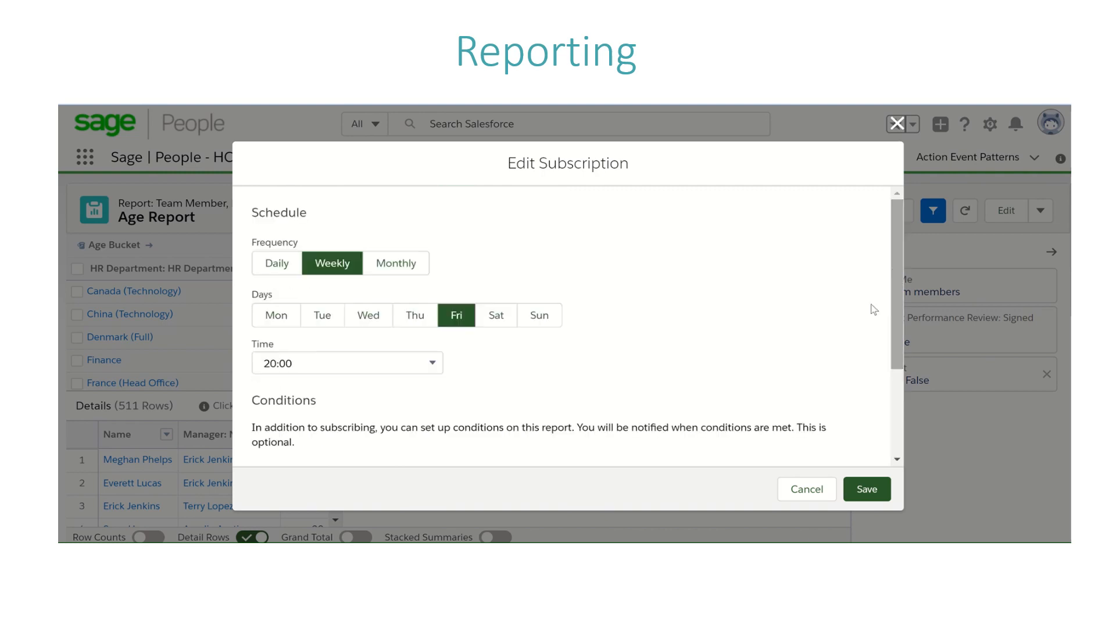
left_click(797, 488)
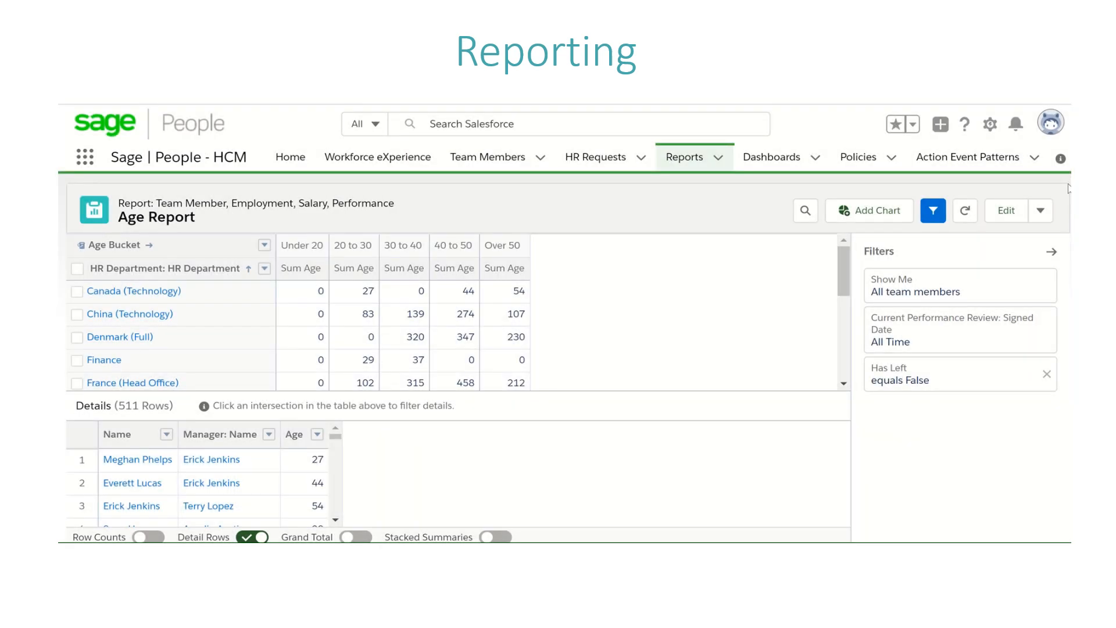
Step: Compare the Formatted Report and Details Only export views for the Age Report, and cancel the export
left_click(1041, 211)
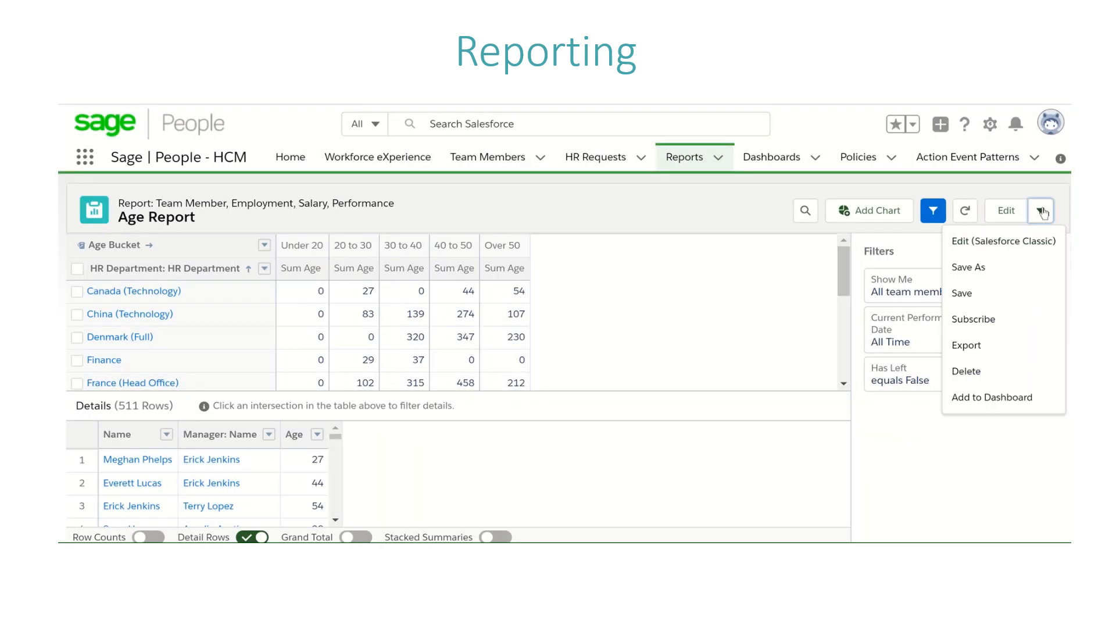
left_click(967, 345)
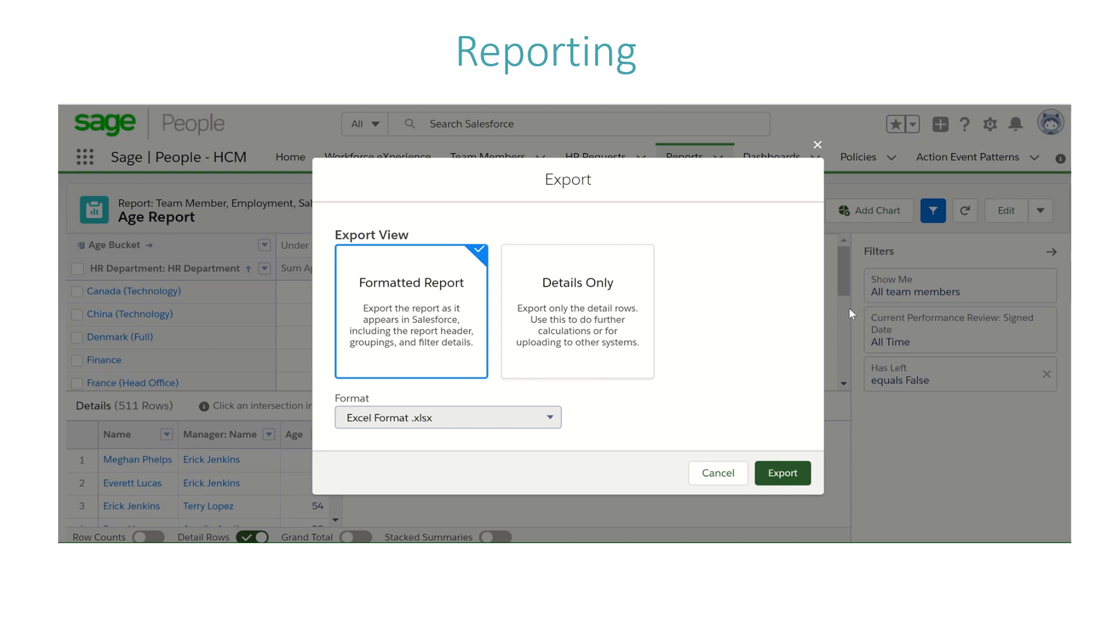
left_click(531, 295)
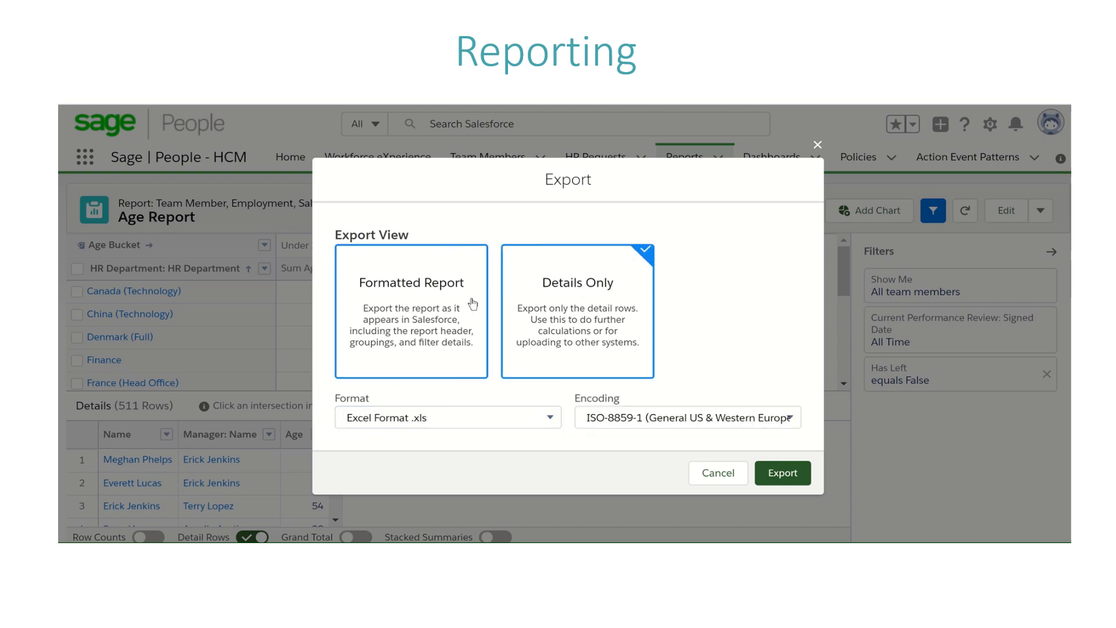
left_click(473, 303)
left_click(511, 300)
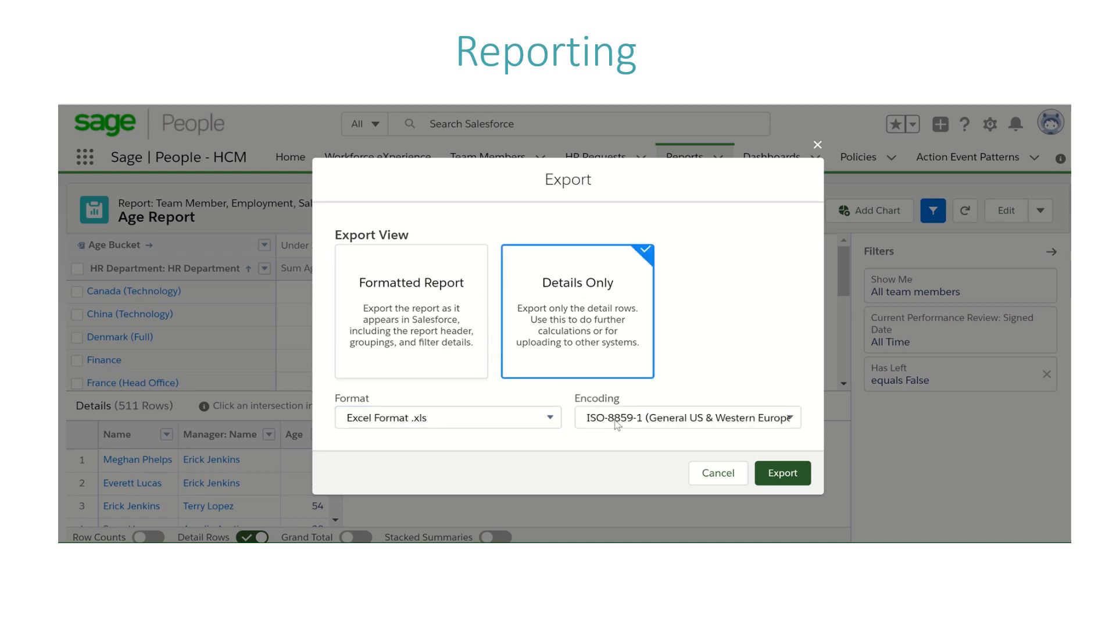
left_click(484, 327)
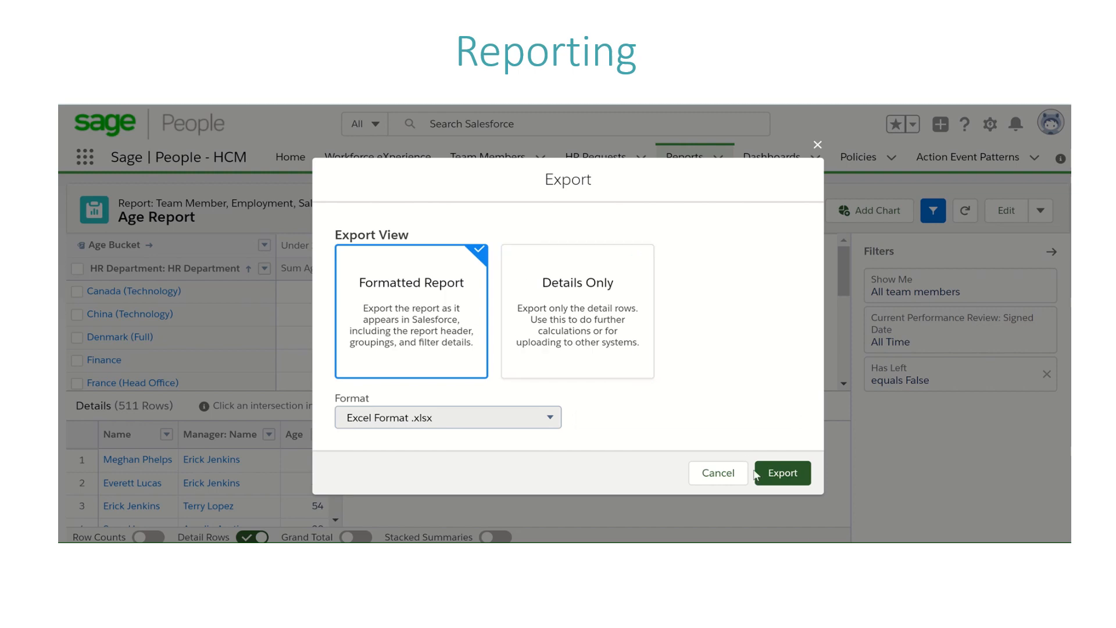
left_click(726, 476)
Step: Add a chart to the Age Report, try the Donut display and set it back to Bar
left_click(1040, 220)
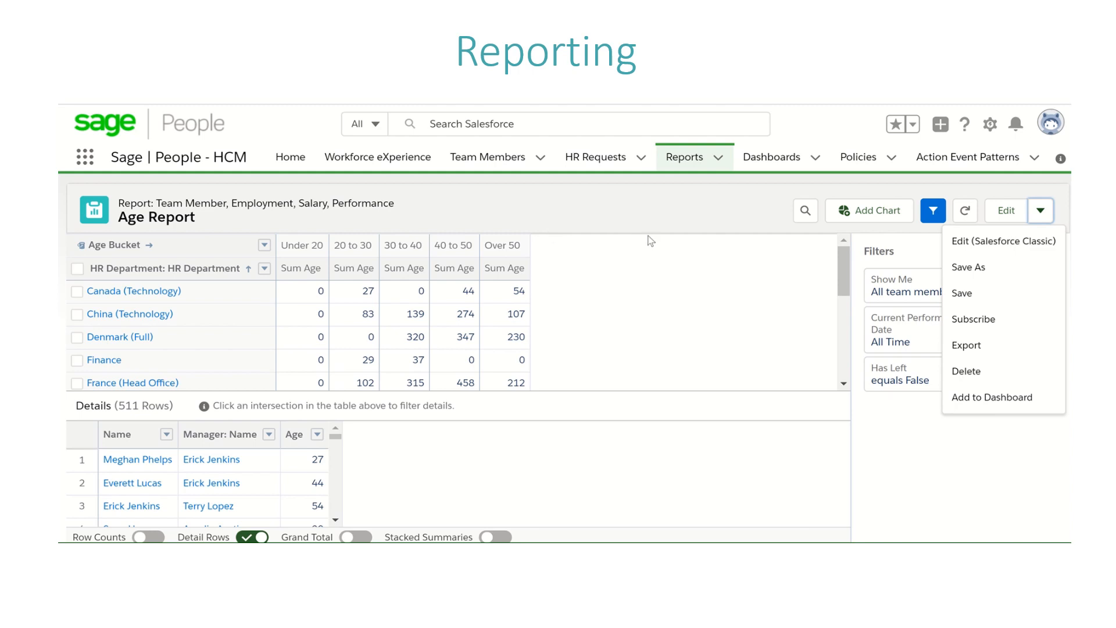
left_click(887, 219)
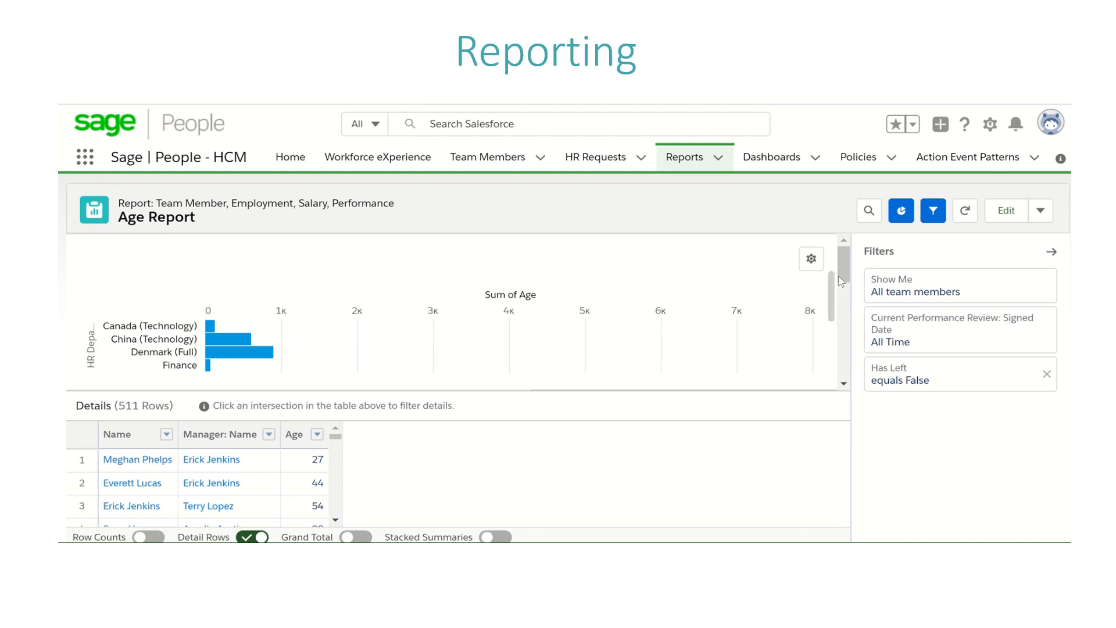
left_click(810, 260)
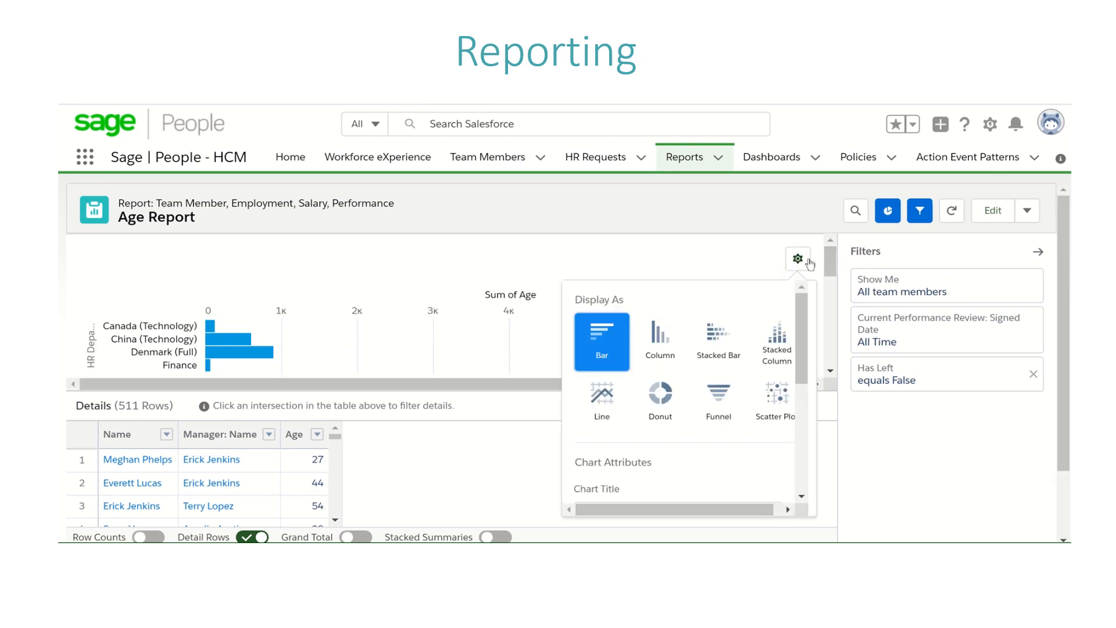
left_click(667, 405)
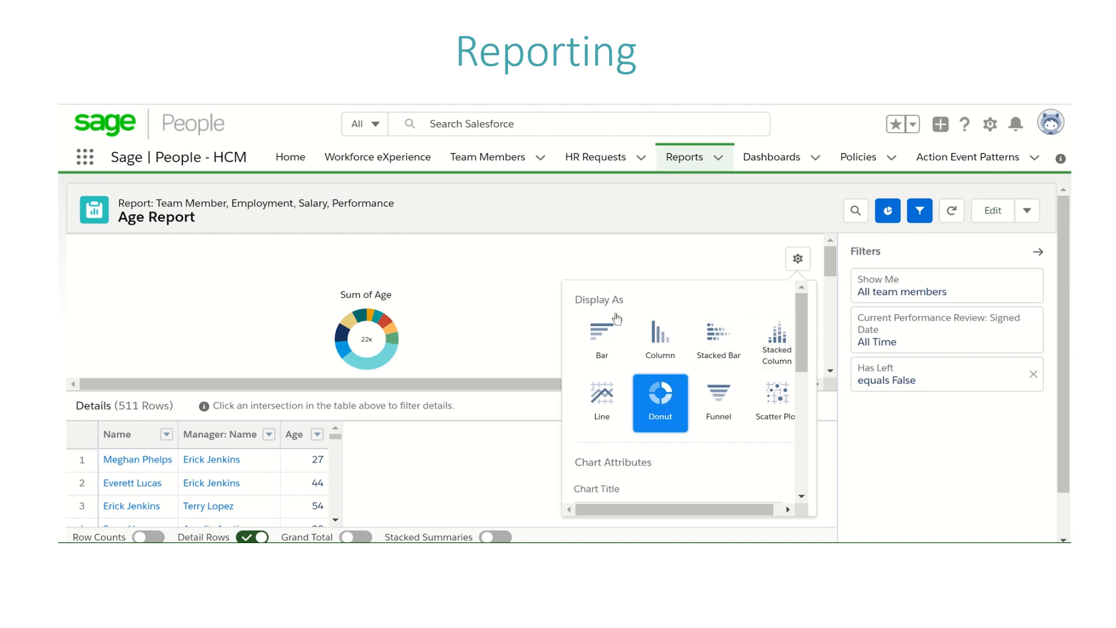
left_click(612, 346)
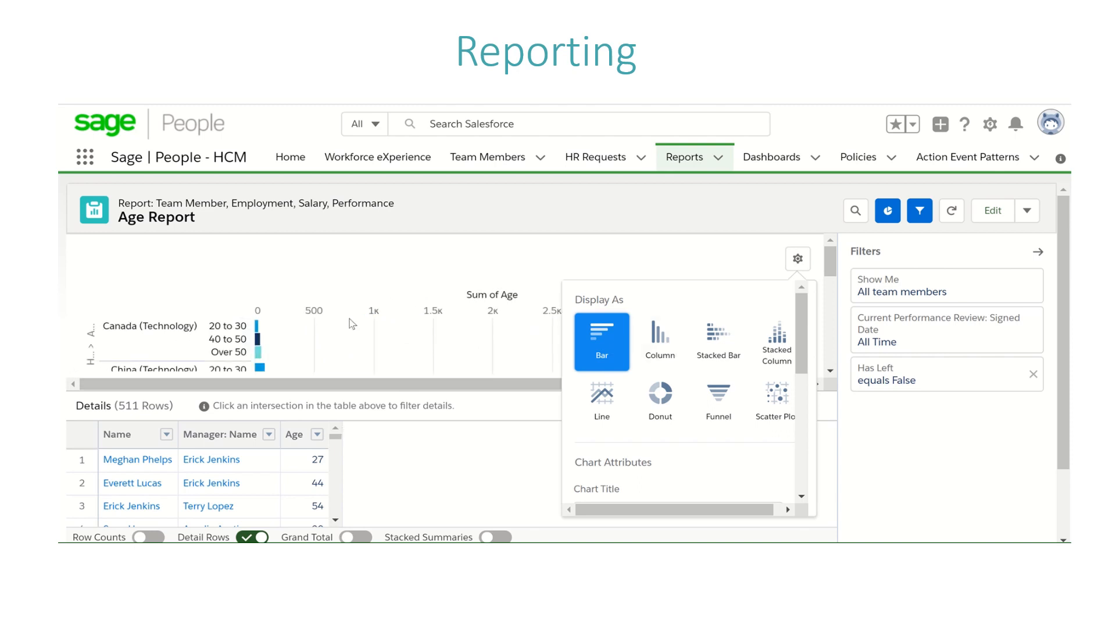
Step: Edit the Age Report, searching the available columns for "age" and removing the Age column, and save and run it
left_click(992, 208)
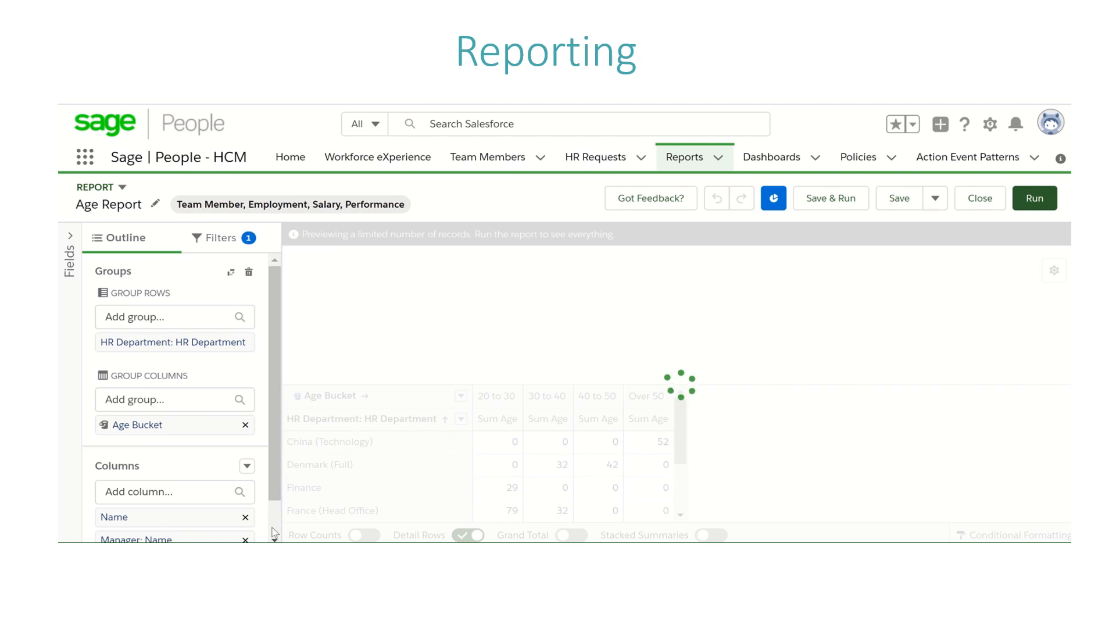
scroll(273, 529, "down", 1)
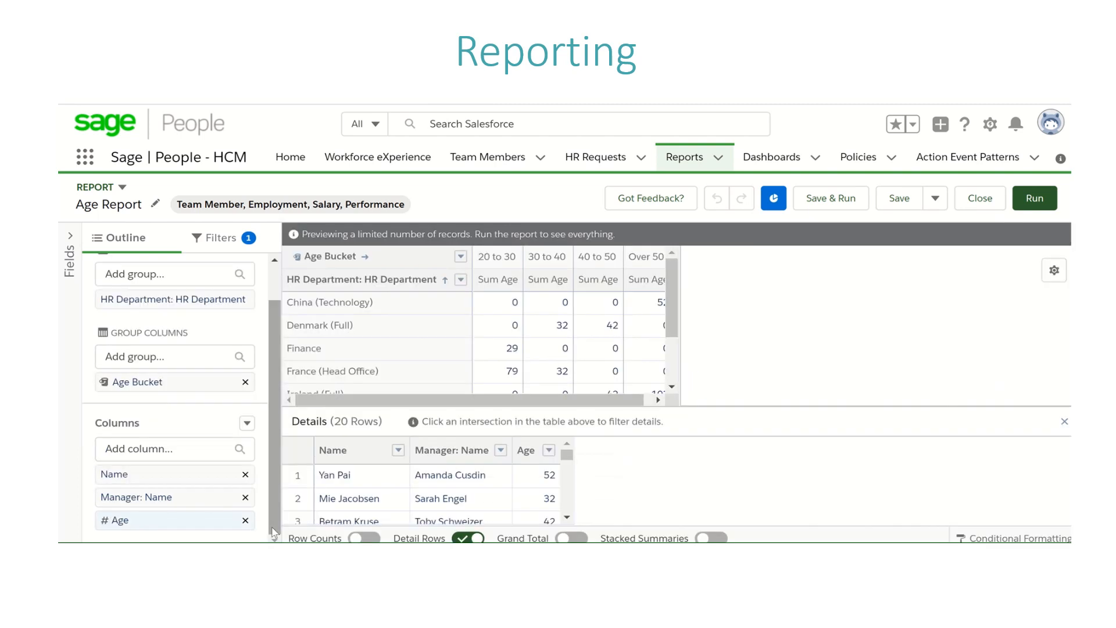
left_click(184, 454)
type("age")
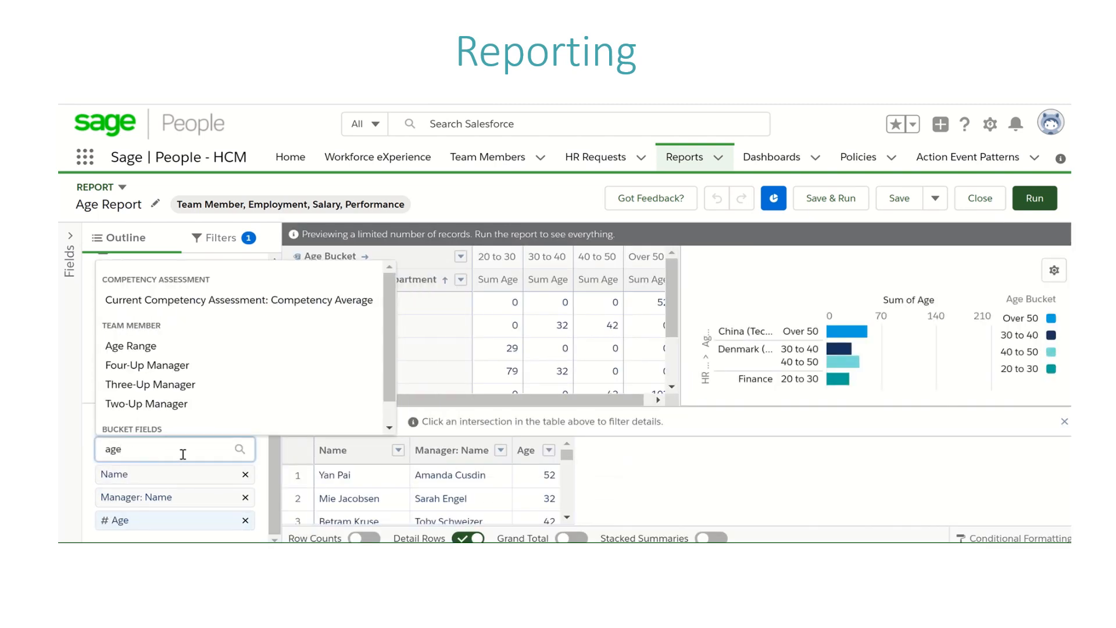
scroll(388, 374, "down", 1)
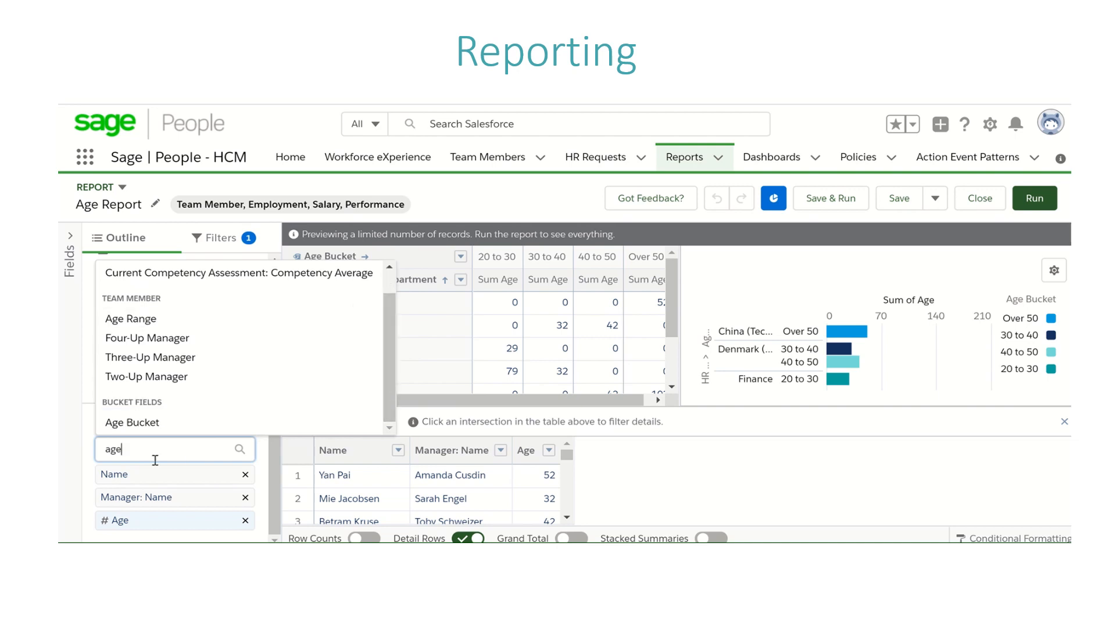
left_click(83, 426)
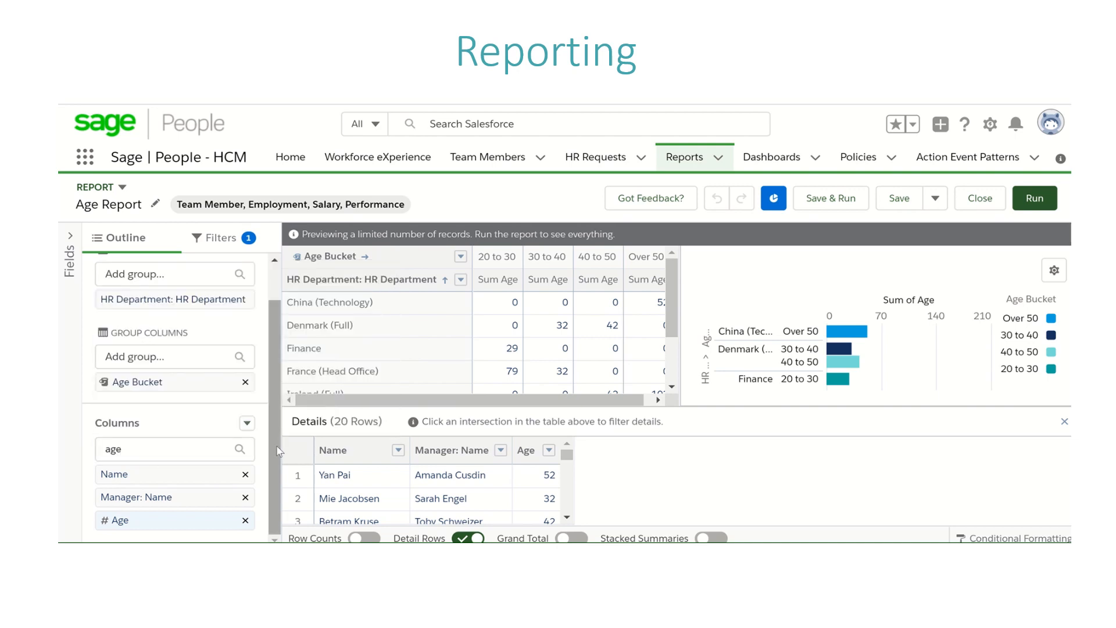
left_click(245, 520)
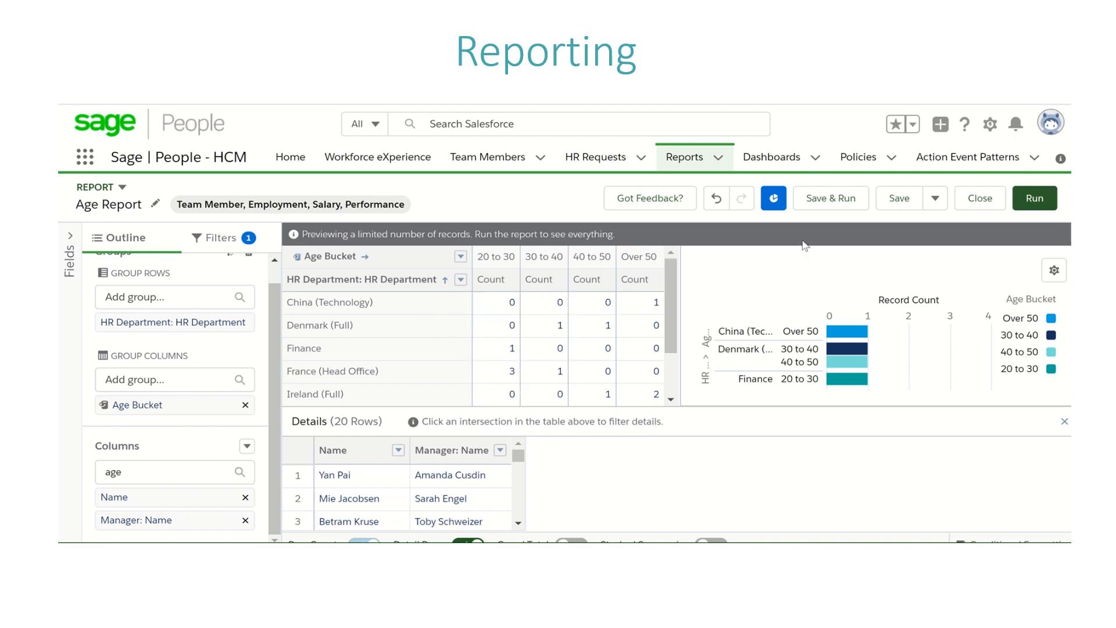
left_click(846, 199)
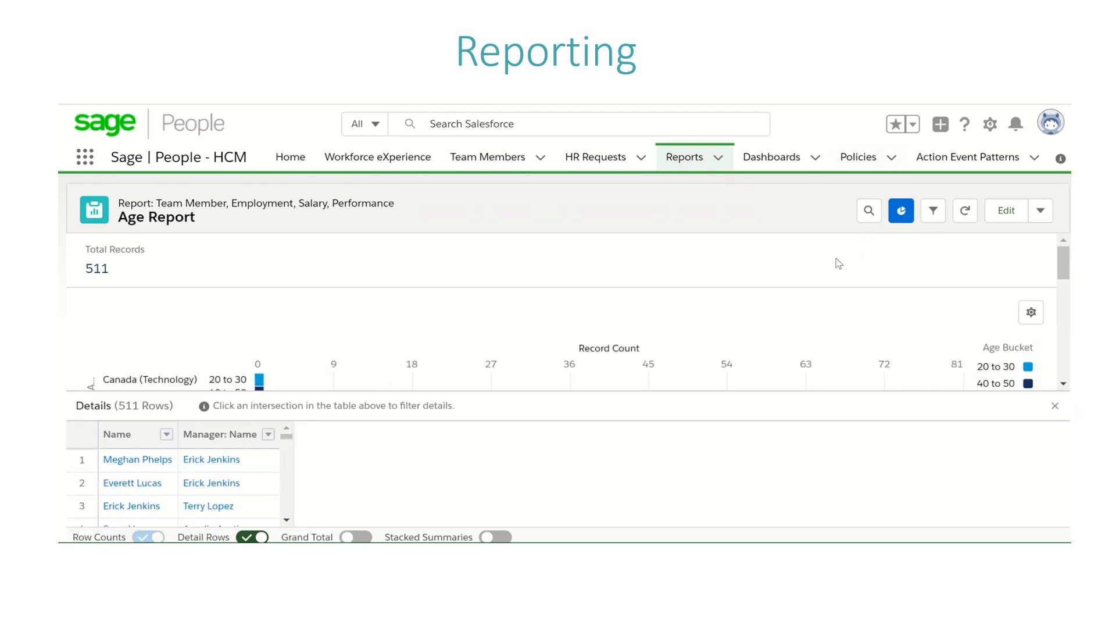
Step: Display the record count chart as a Donut and title it "Employees per HR department"
left_click(1028, 314)
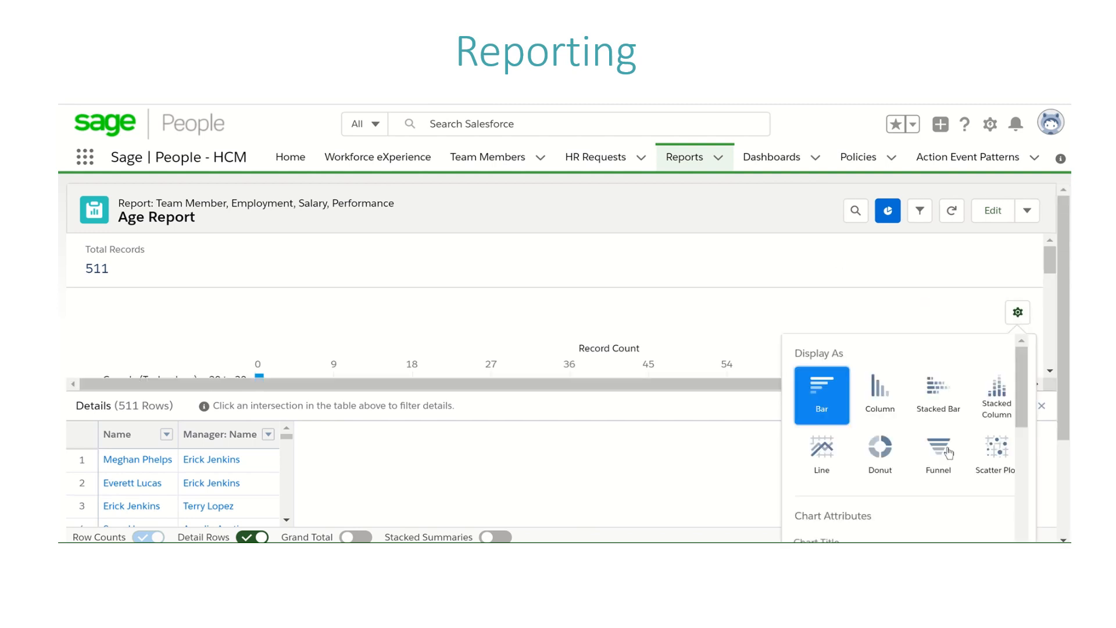
left_click(881, 459)
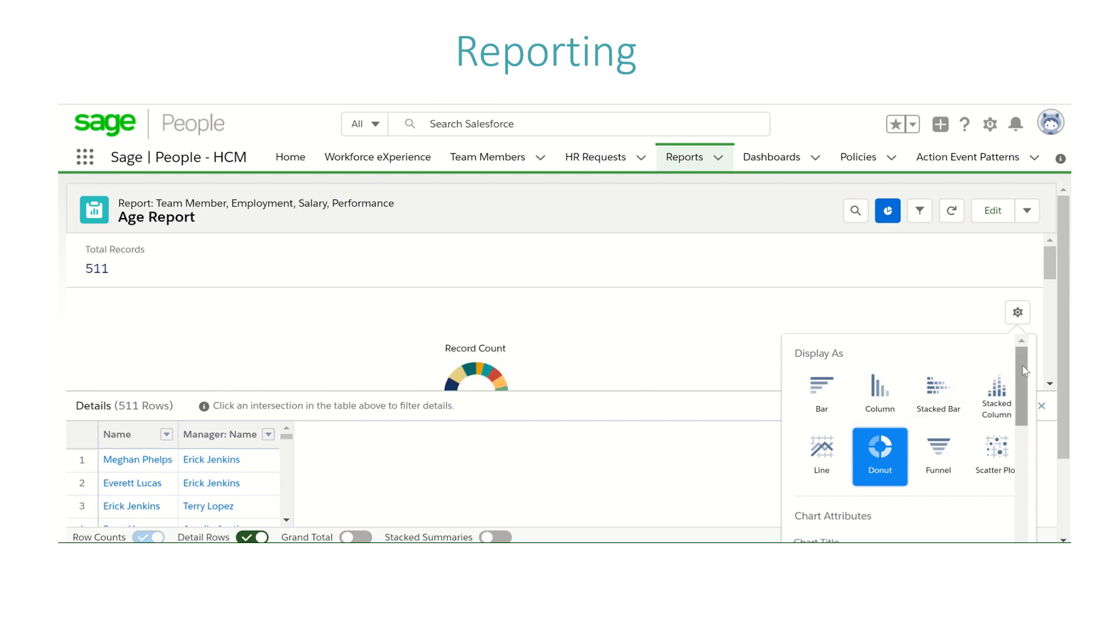
left_click_drag(1023, 383, 1024, 413)
scroll(1022, 415, "down", 2)
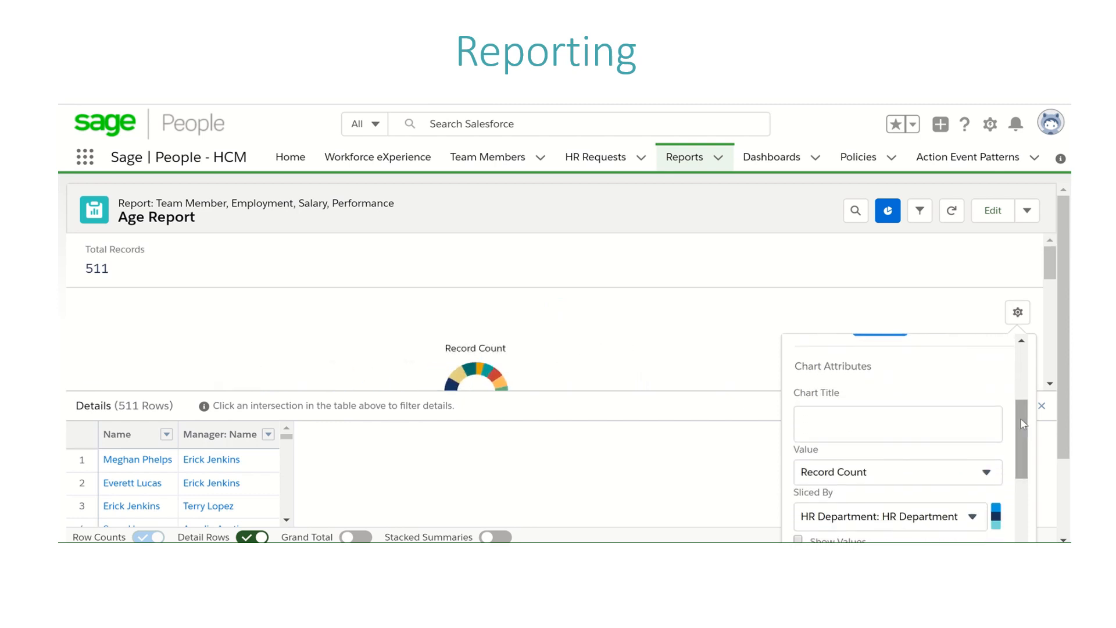
left_click(826, 410)
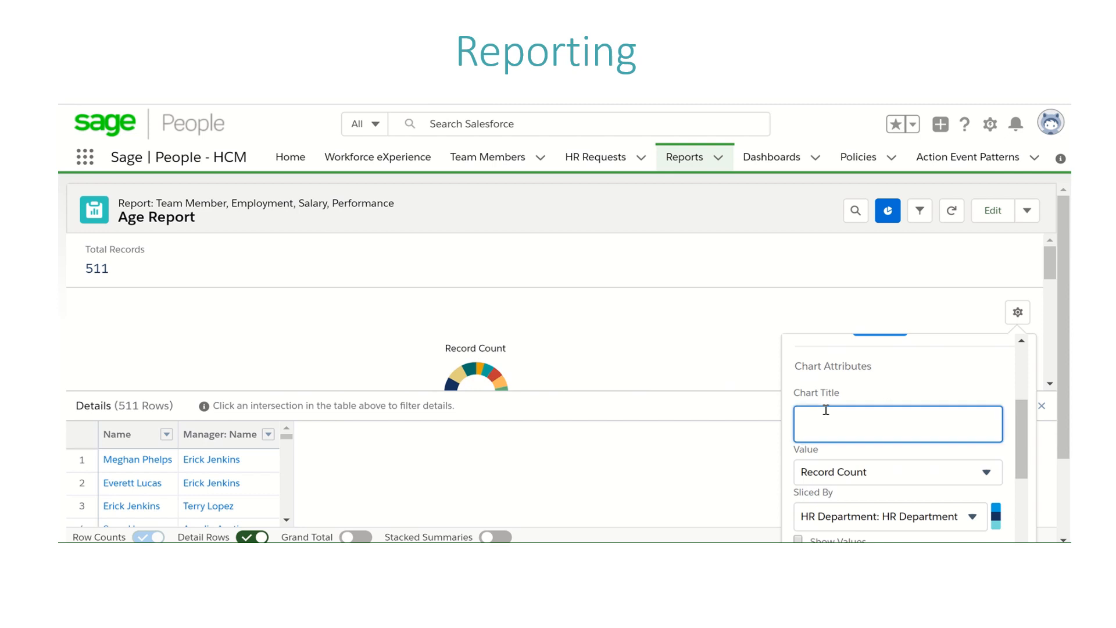
type("Employees per HR depart")
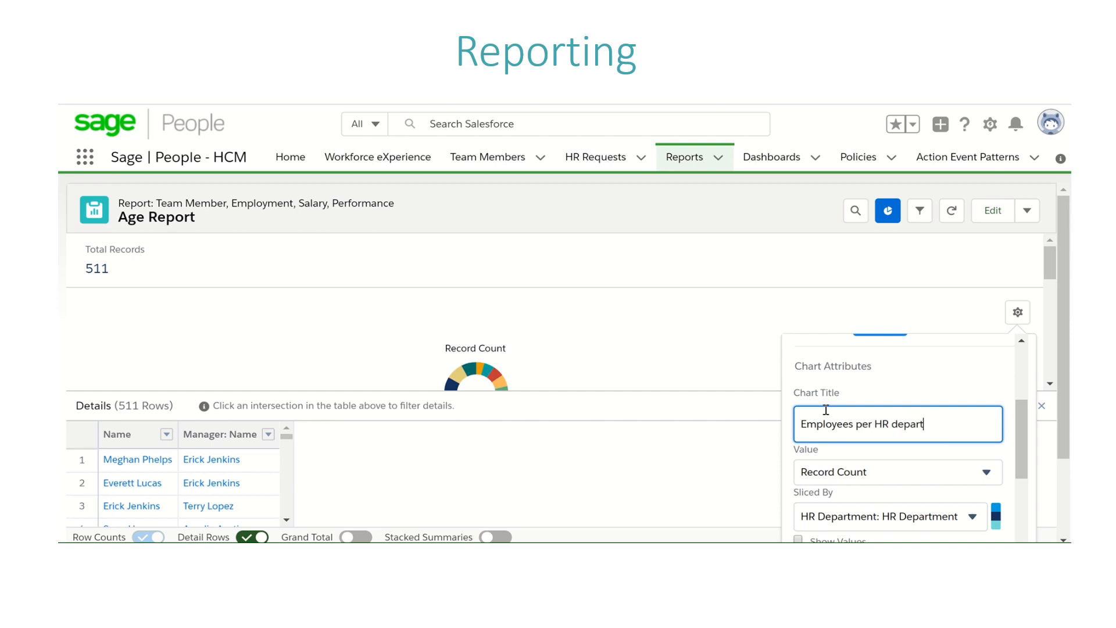
type("ment")
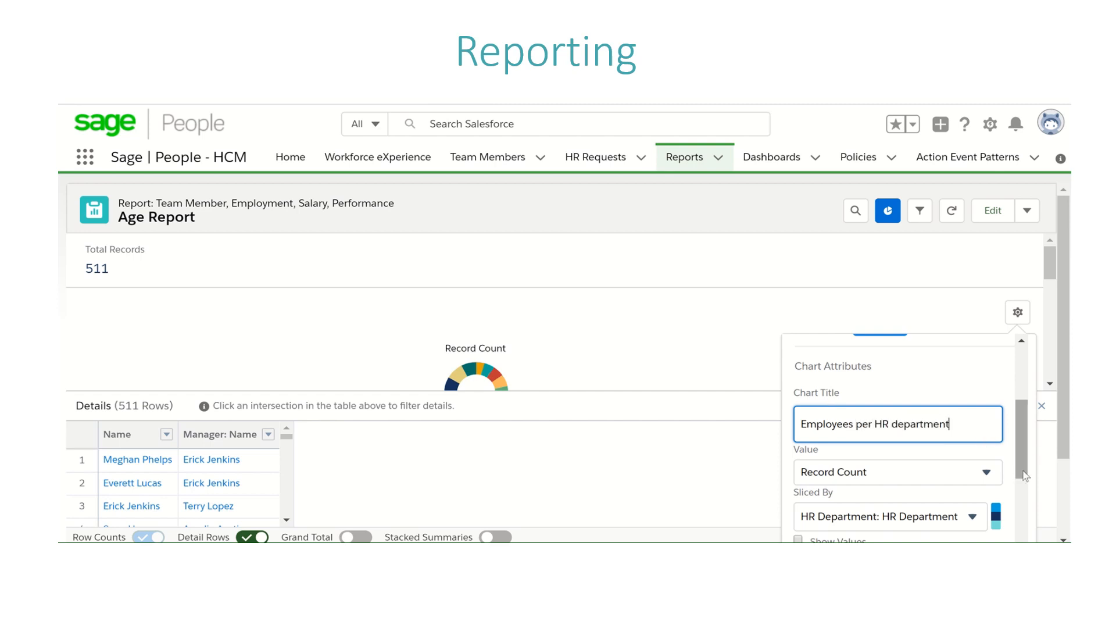
Step: Slice the donut chart by Age Bucket instead of HR Department
scroll(976, 468, "down", 1)
left_click(974, 472)
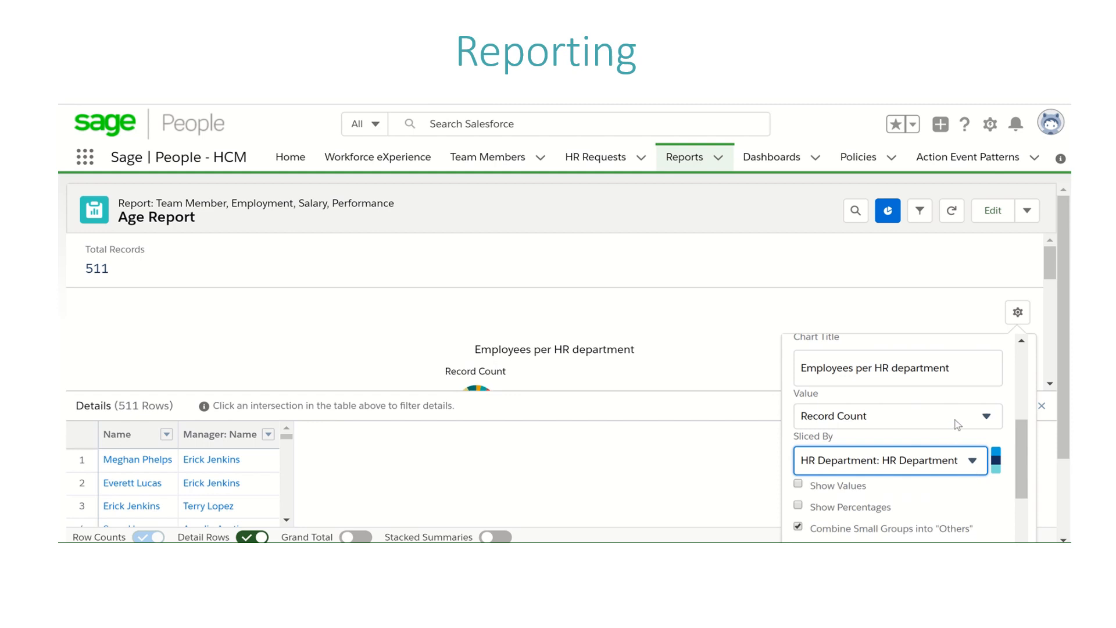
left_click(959, 424)
left_click(972, 428)
scroll(1020, 463, "down", 3)
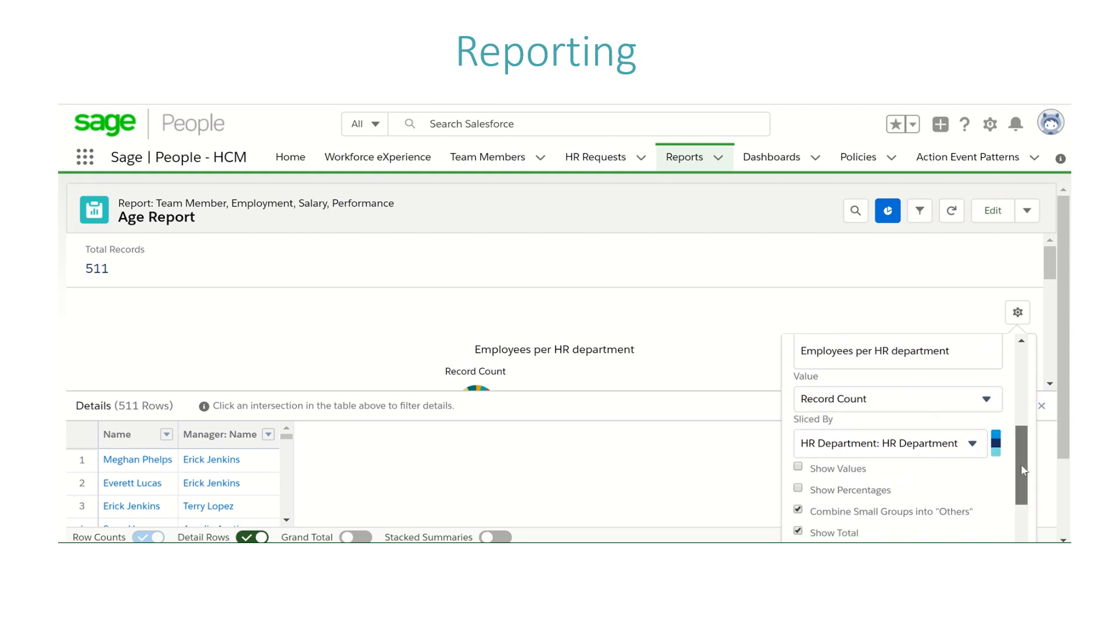
left_click(901, 379)
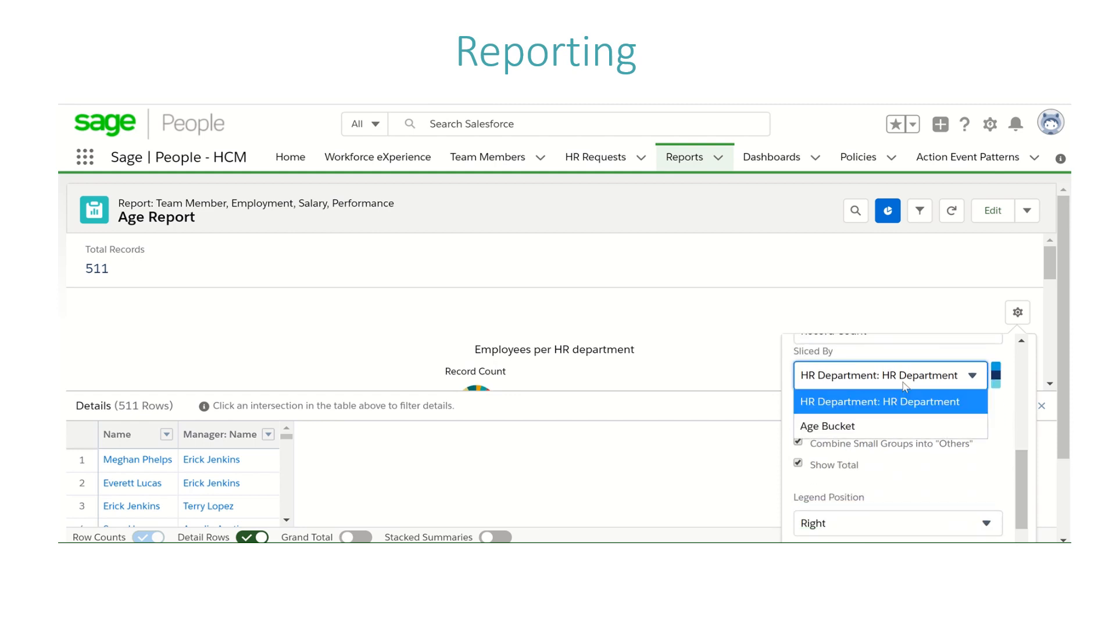
left_click(873, 427)
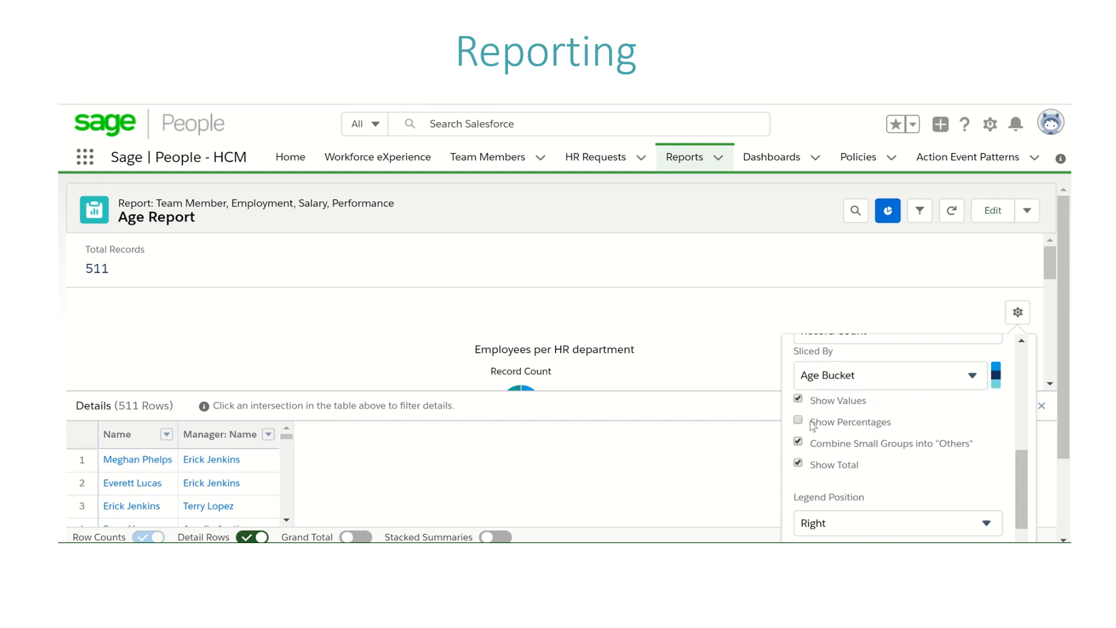
Step: Show values on the donut chart, try Show Percentages and turn it off again, and close the chart settings
left_click(798, 401)
left_click(798, 421)
left_click(798, 421)
left_click_drag(1017, 472, 1017, 529)
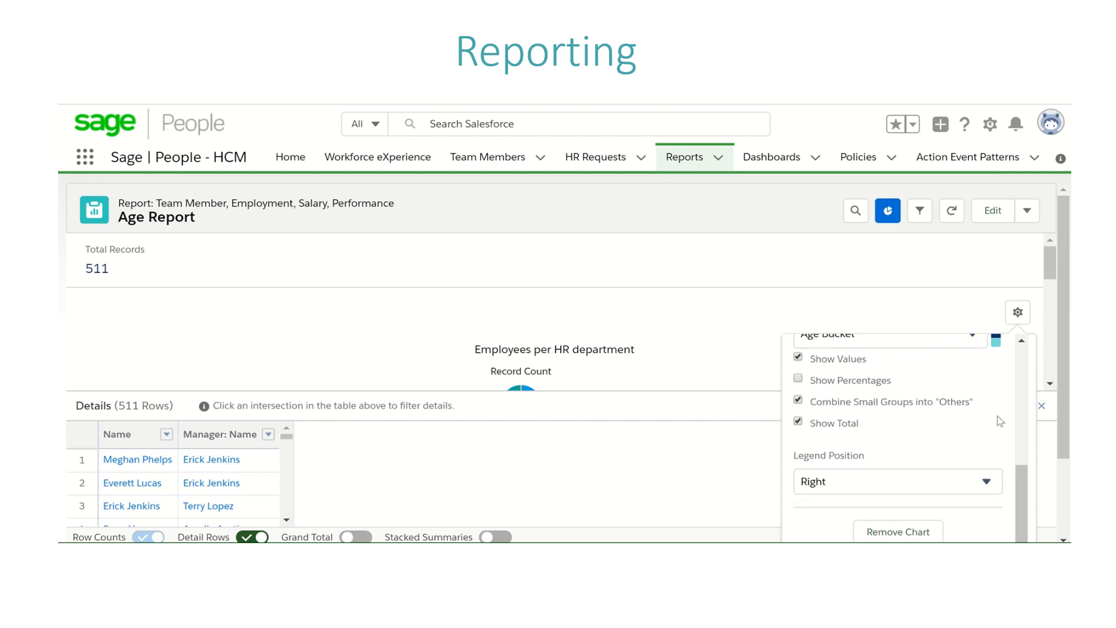
left_click_drag(1018, 480, 1007, 363)
left_click(714, 336)
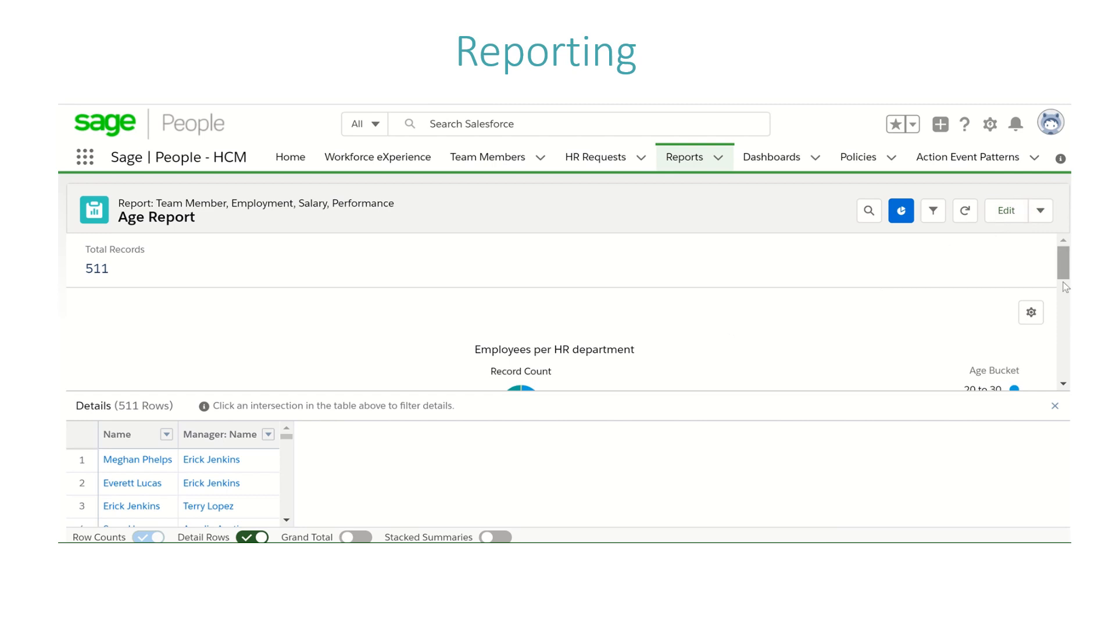
left_click_drag(1064, 278, 1063, 288)
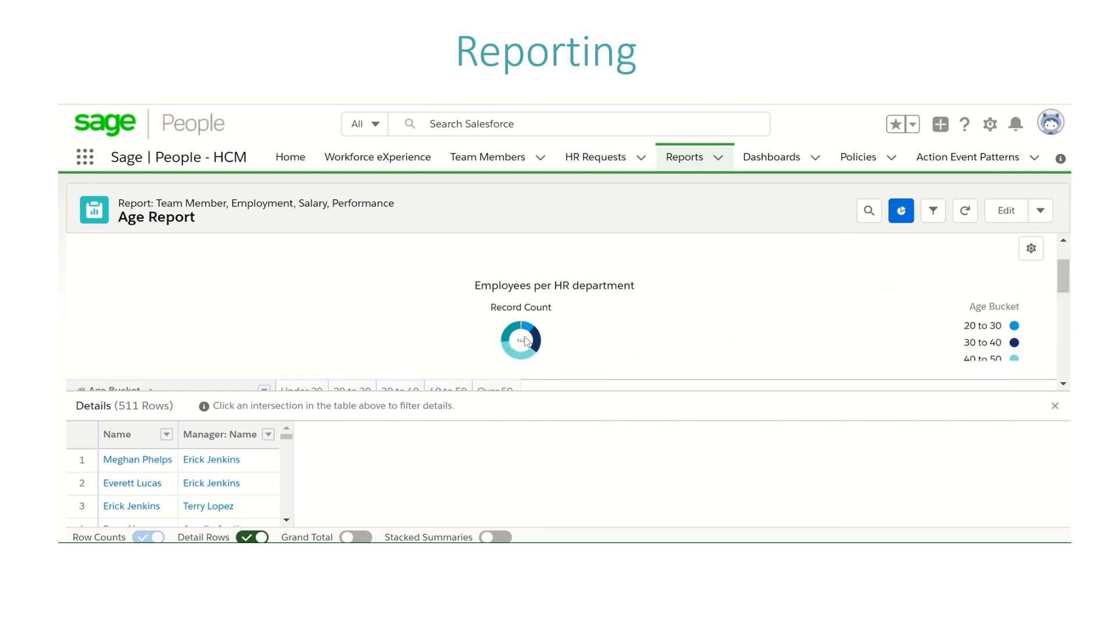
Step: Start adding the Age Report to a new dashboard and name it "Test Dashboard"
left_click(1040, 210)
left_click(991, 400)
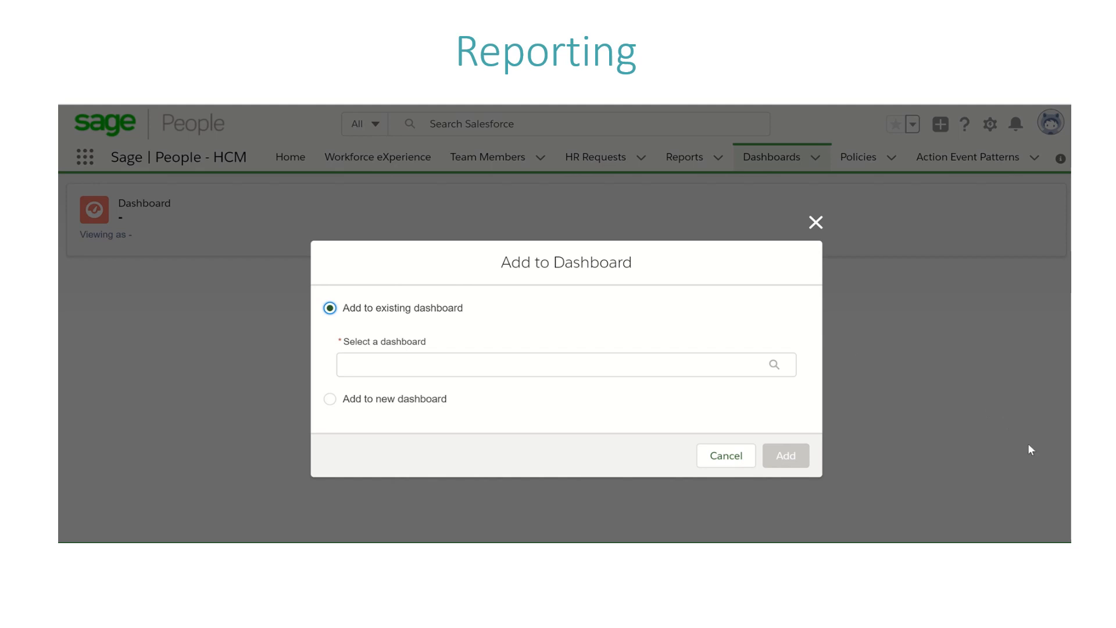
left_click(522, 367)
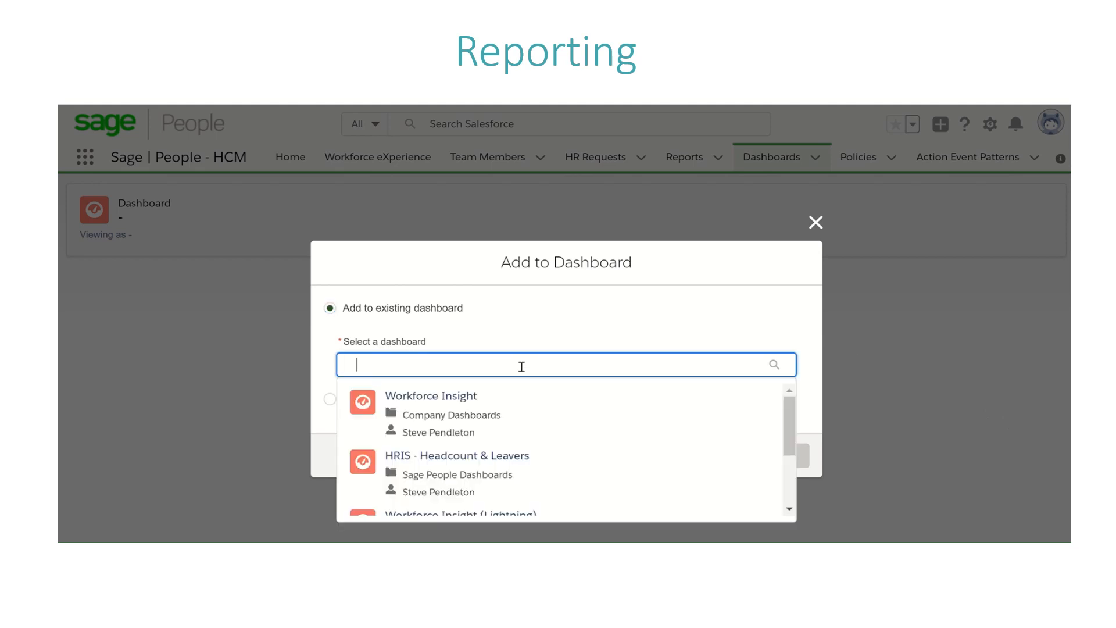
left_click(331, 400)
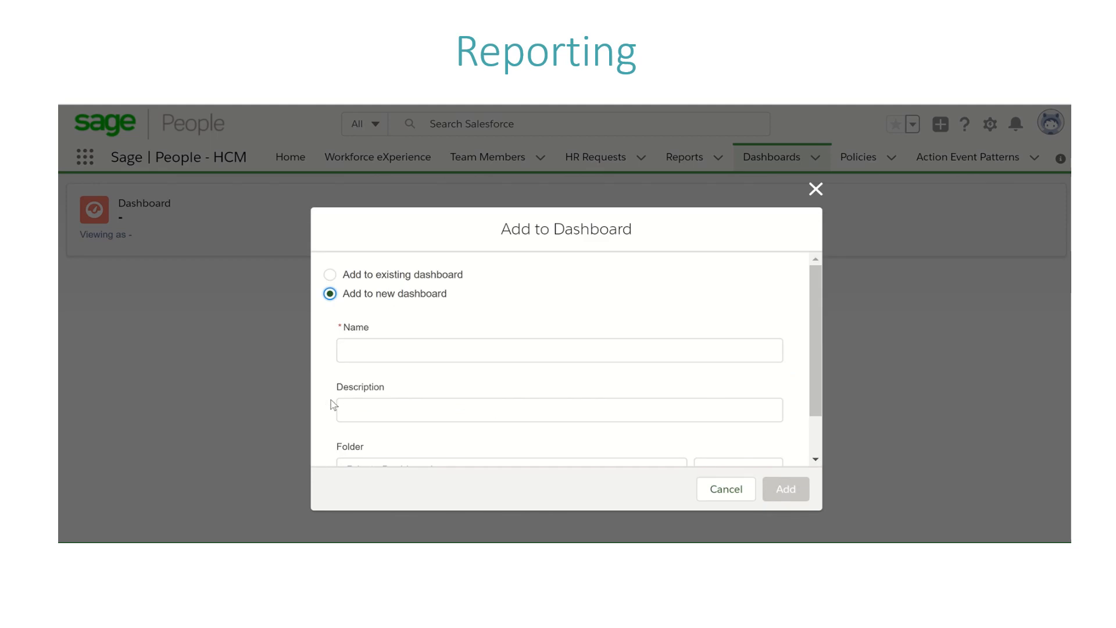
left_click(400, 344)
type("Test")
key("Down")
key("Return")
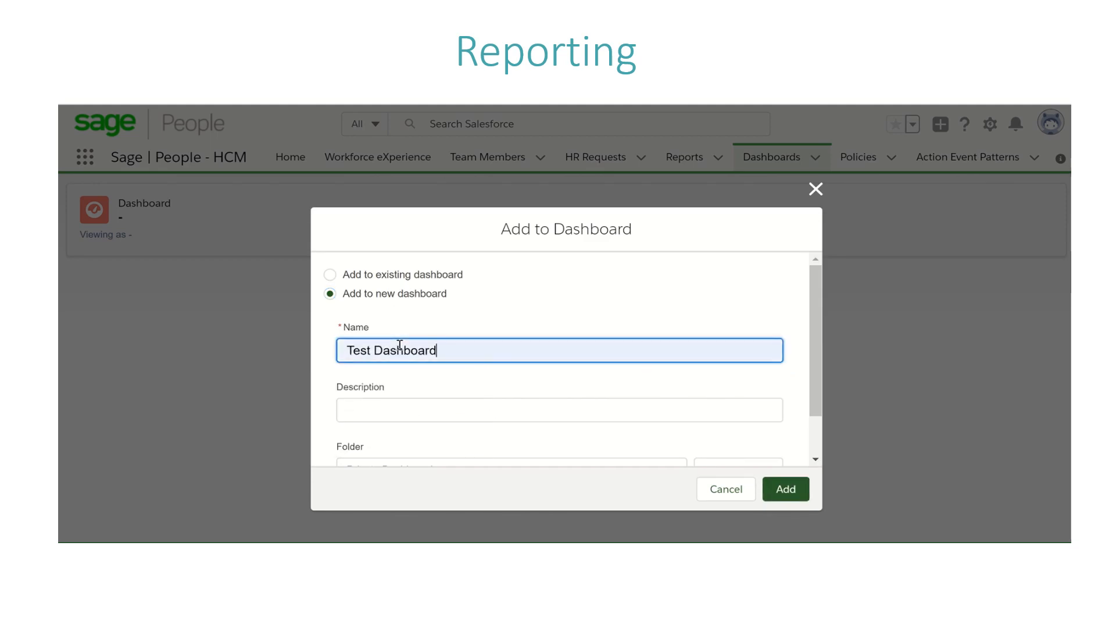
Step: Enter "Testing" as the new dashboard's description and create it in the Private Dashboards folder
left_click(394, 410)
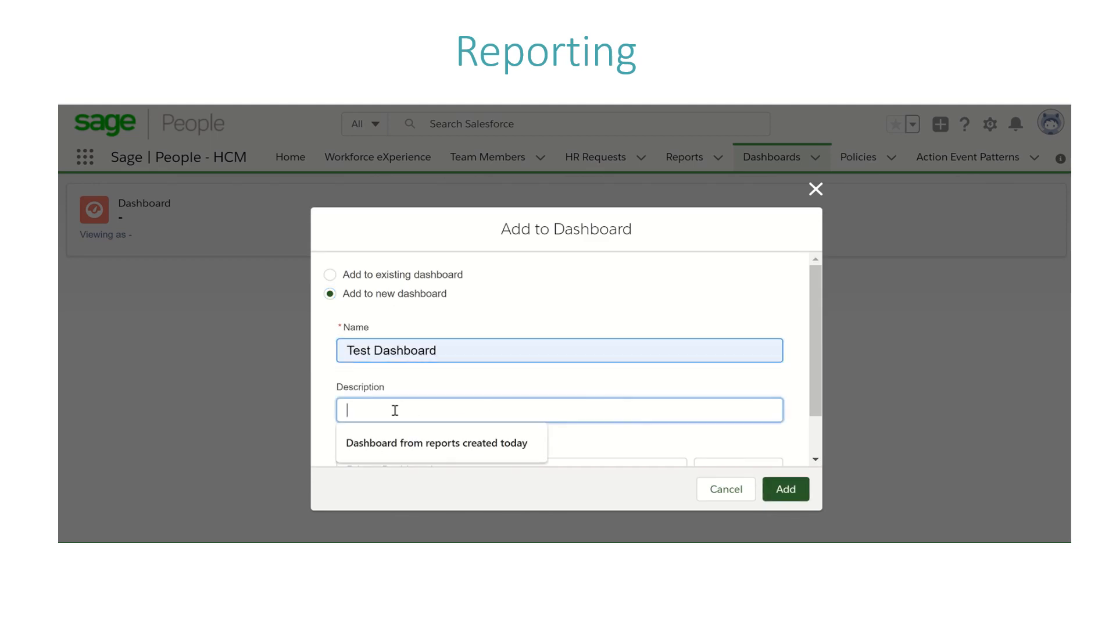
type("Testing")
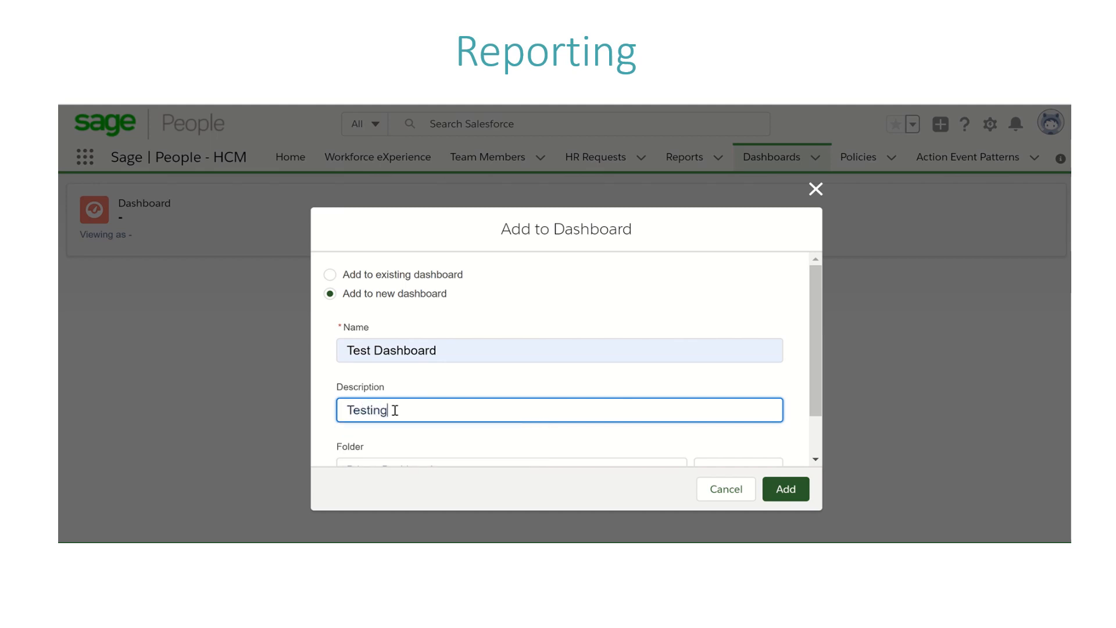
left_click_drag(814, 396, 813, 443)
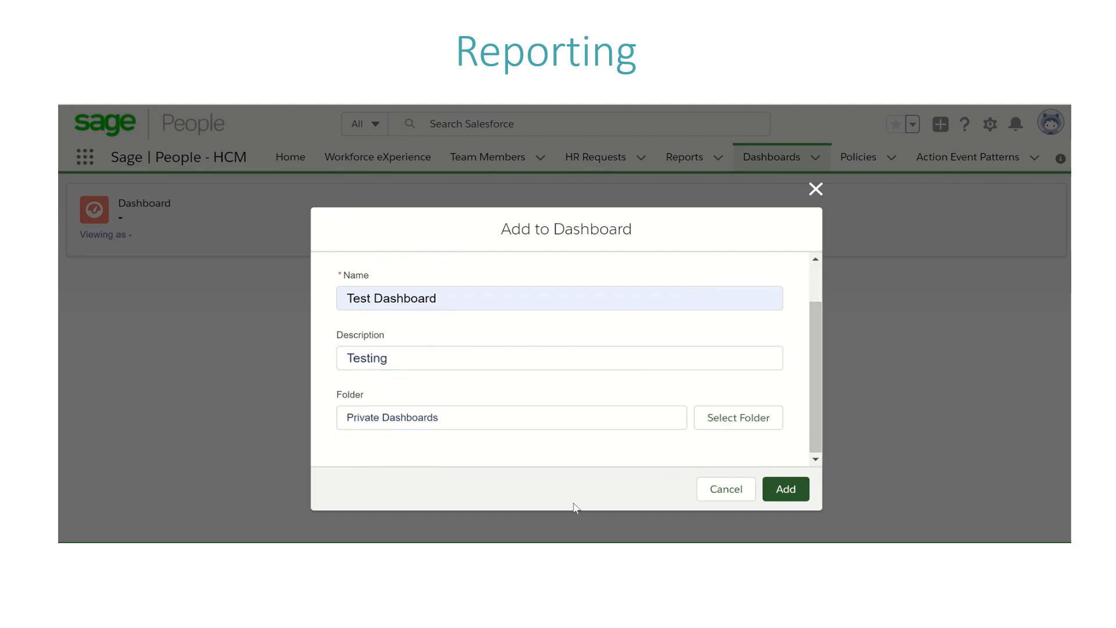
left_click(499, 419)
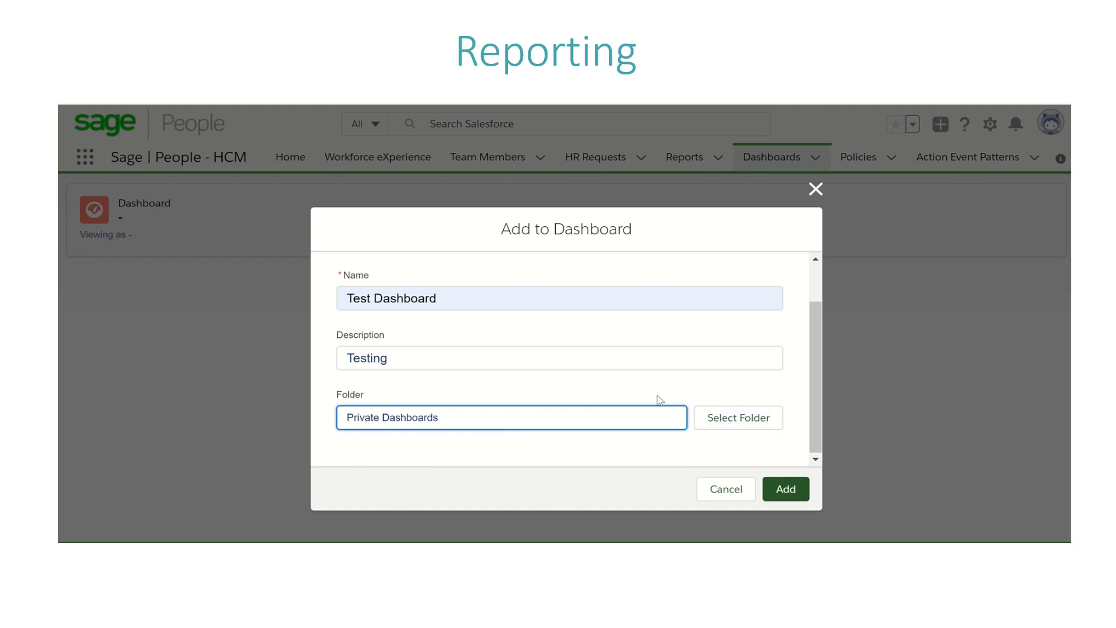
left_click(784, 490)
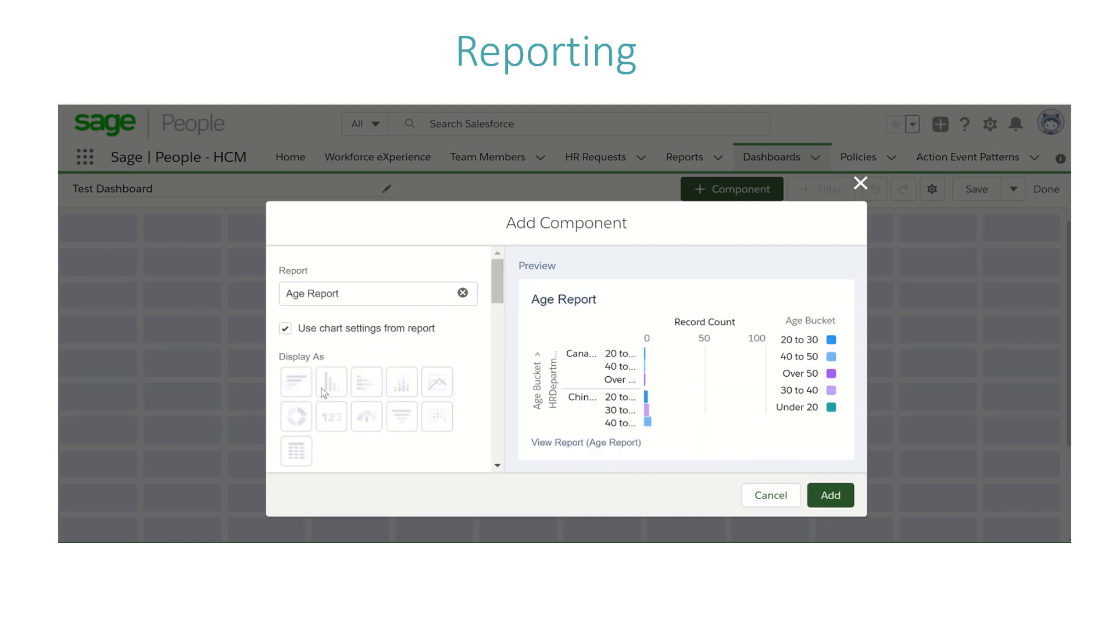
Step: Add the Age Report component to the dashboard and display it as a donut instead of using the report's chart settings
left_click(829, 497)
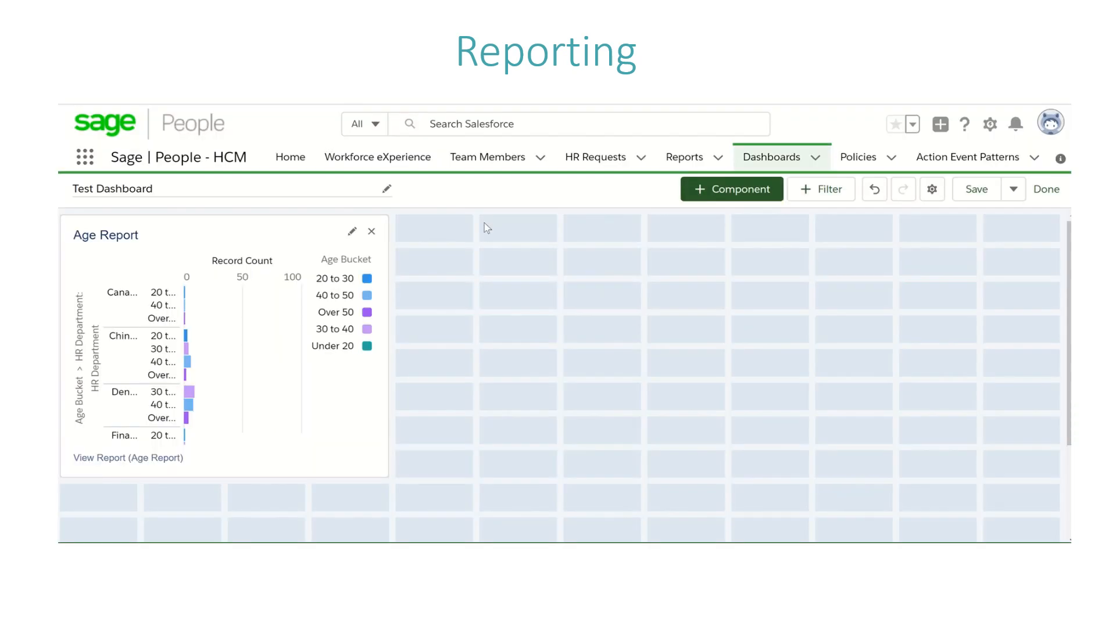
left_click(352, 232)
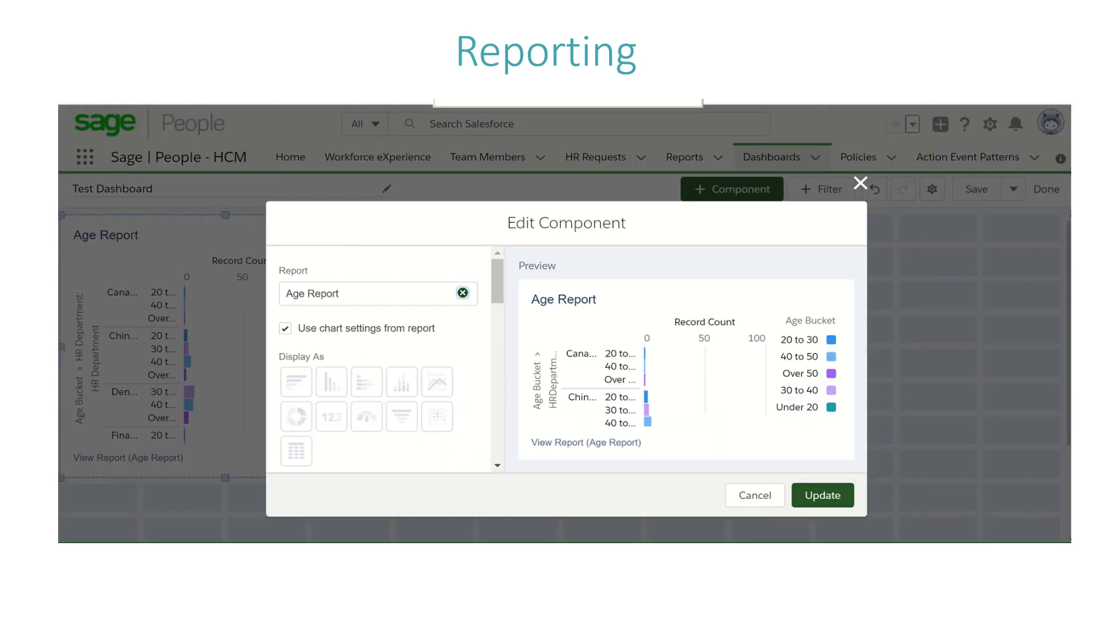
left_click(437, 327)
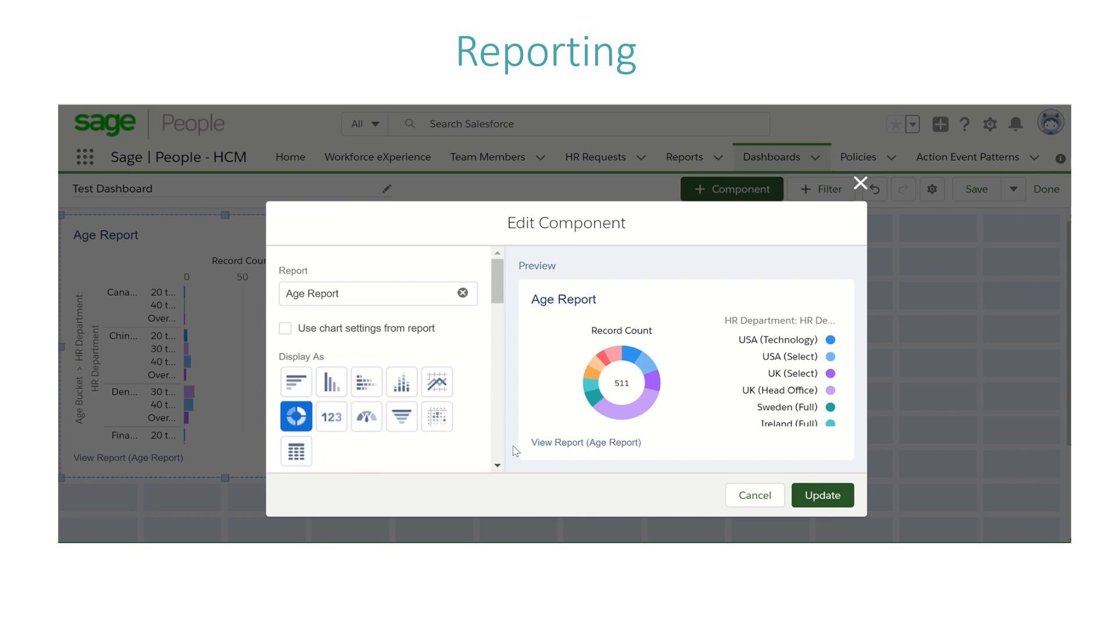
left_click(822, 493)
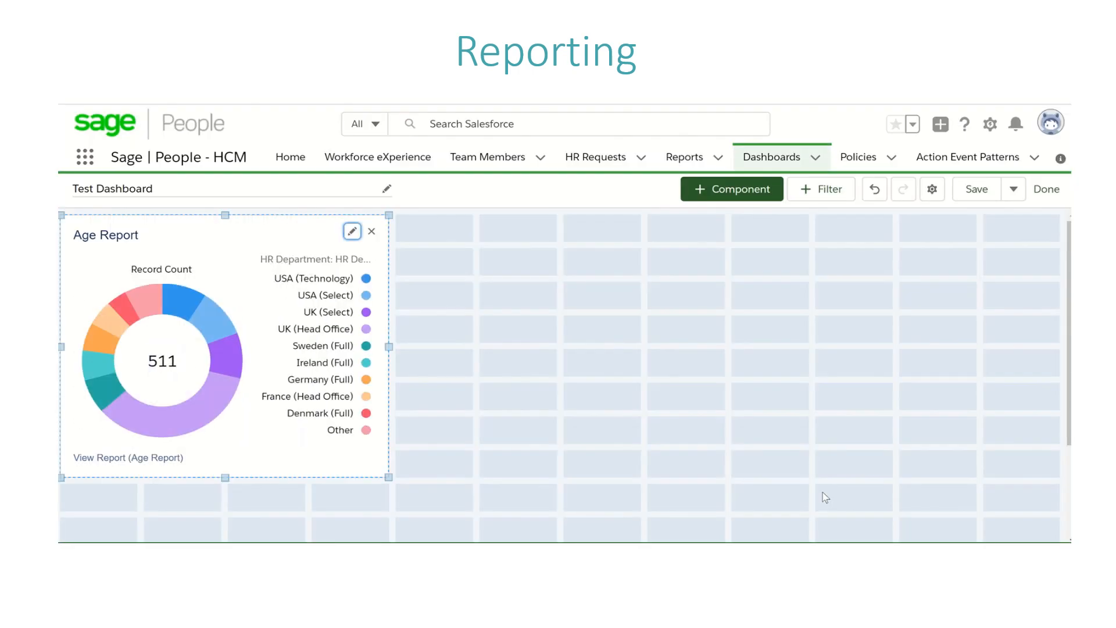